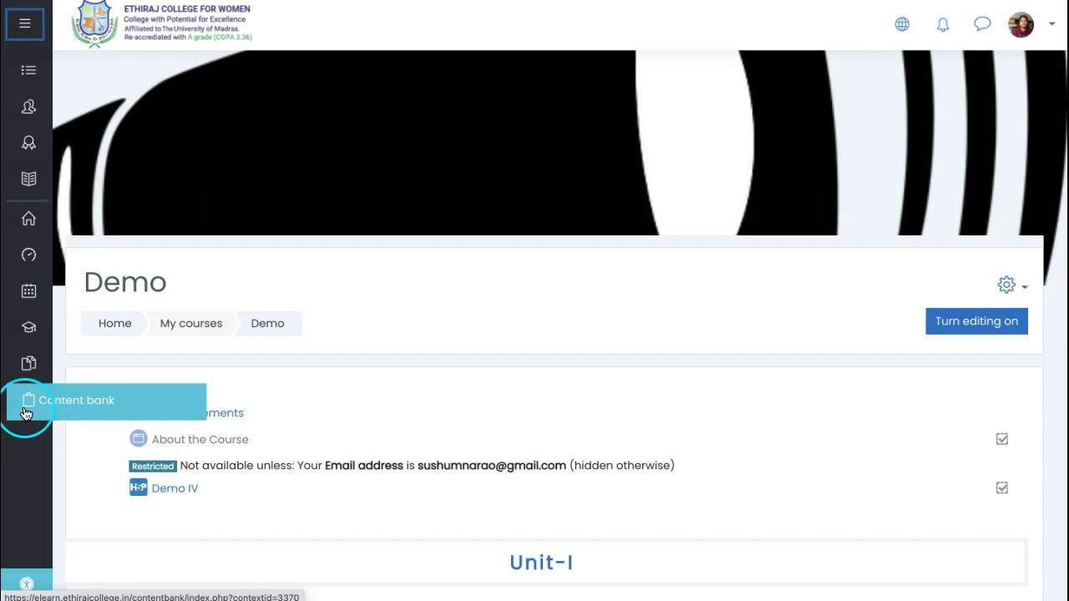
Open the content bank of the Demo course
click(25, 23)
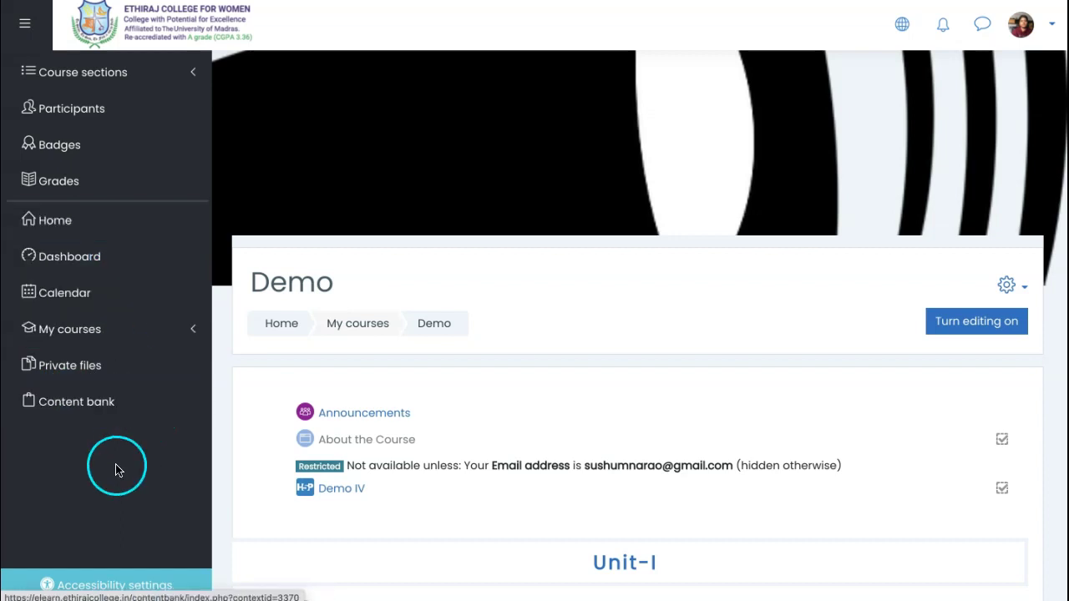
click(40, 408)
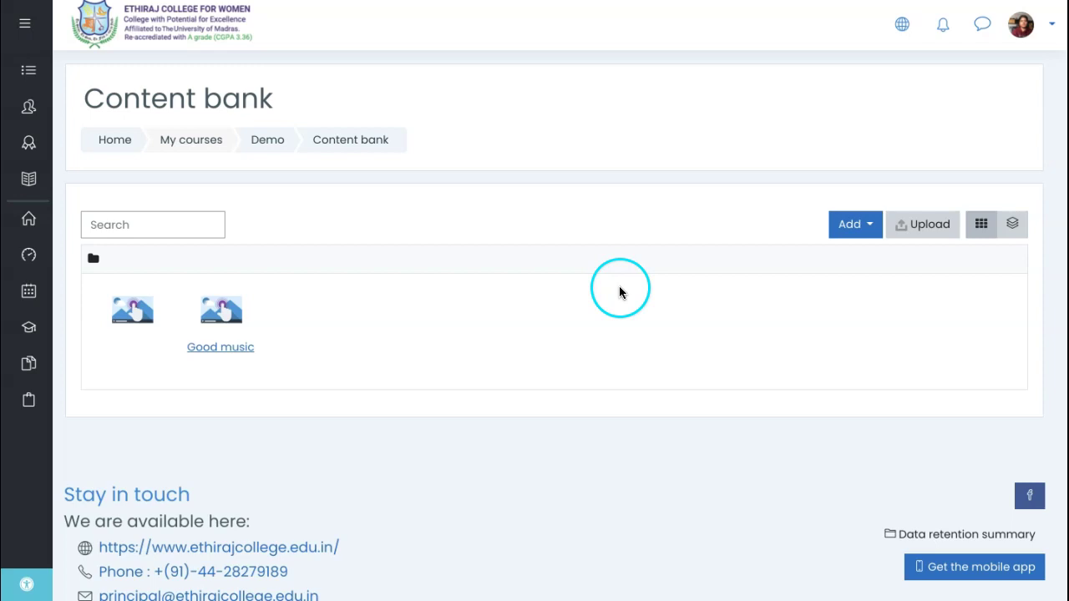
click(192, 225)
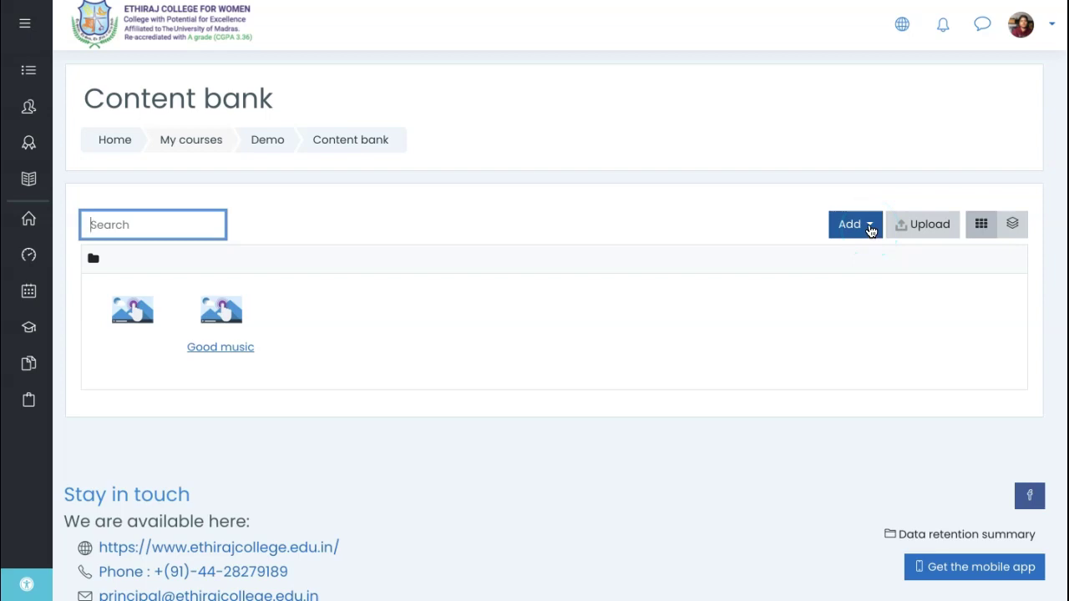
click(1012, 231)
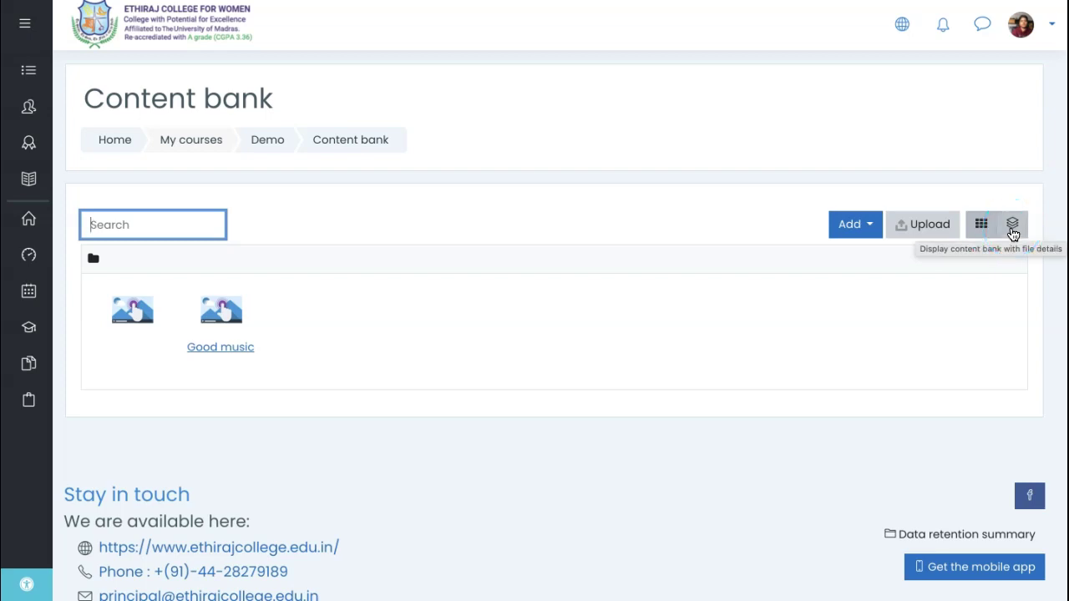
click(987, 229)
click(985, 237)
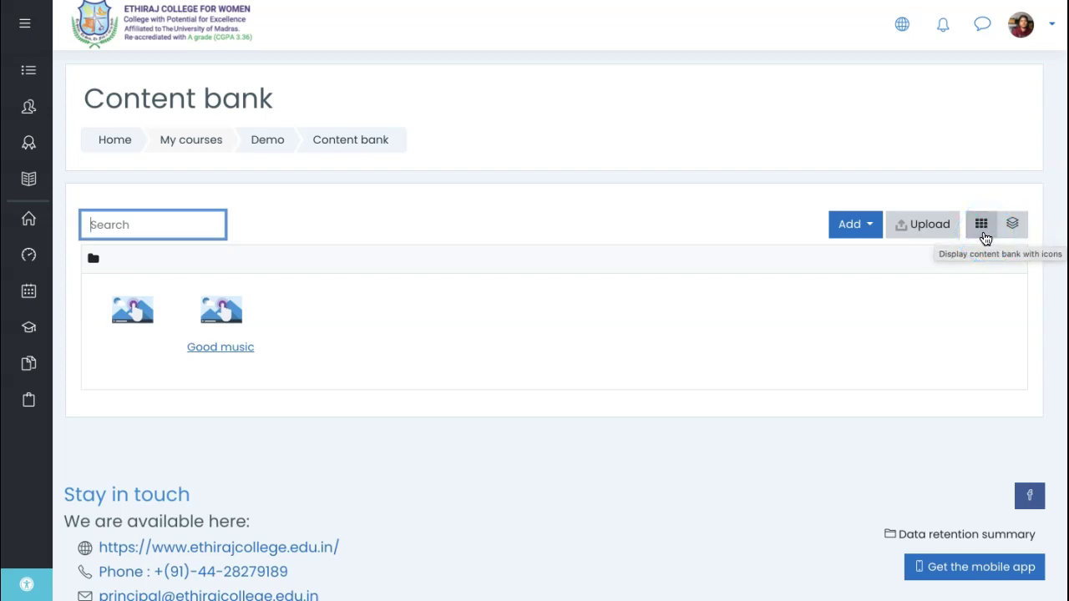
click(992, 237)
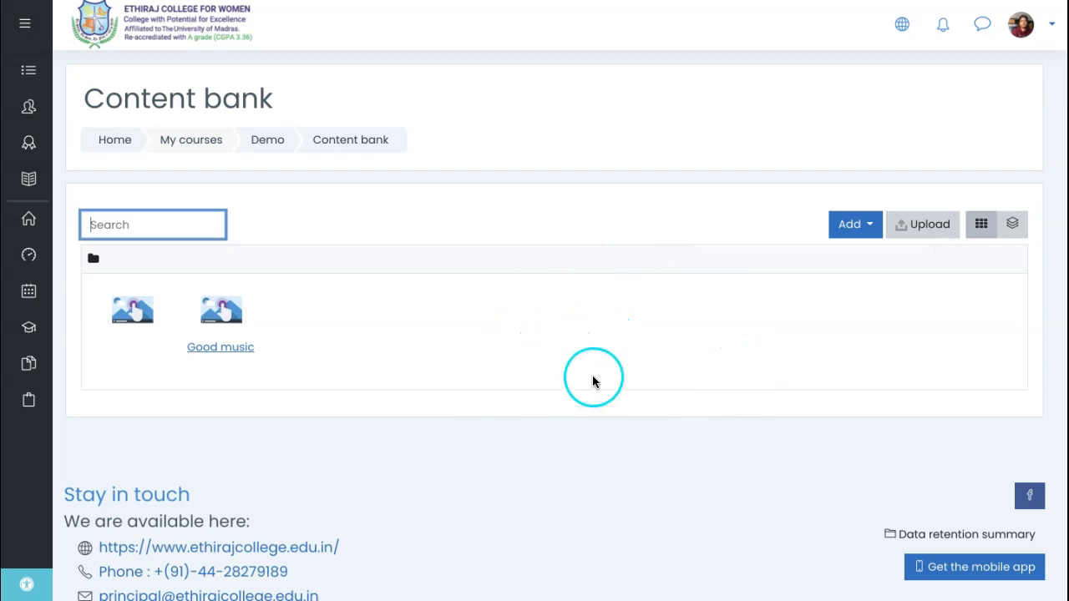
Start adding a new Interactive Video to the content bank
click(864, 225)
scroll(787, 328, down, 5)
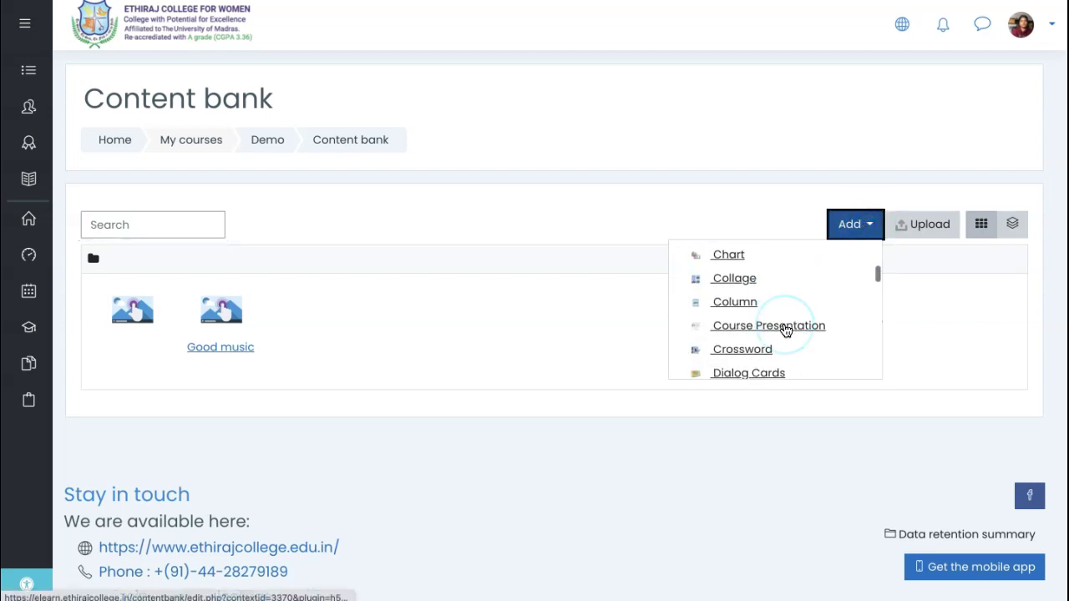
scroll(786, 325, down, 8)
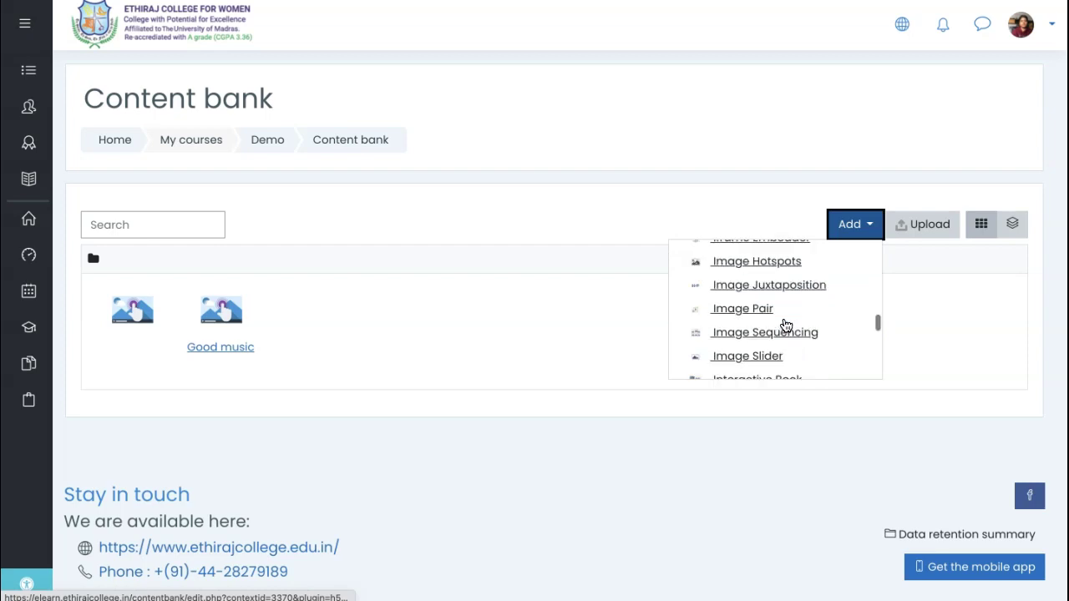
scroll(785, 325, down, 1)
click(762, 307)
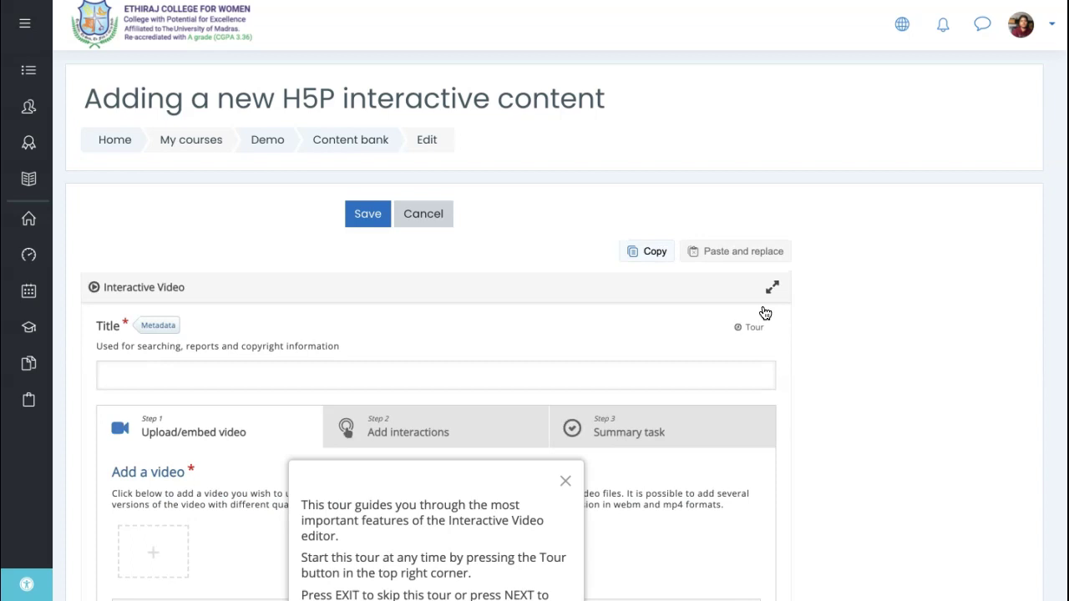
Go through the Interactive Video editor's introductory tour on adding video and interactions, and finish it
scroll(528, 430, down, 2)
scroll(524, 432, down, 1)
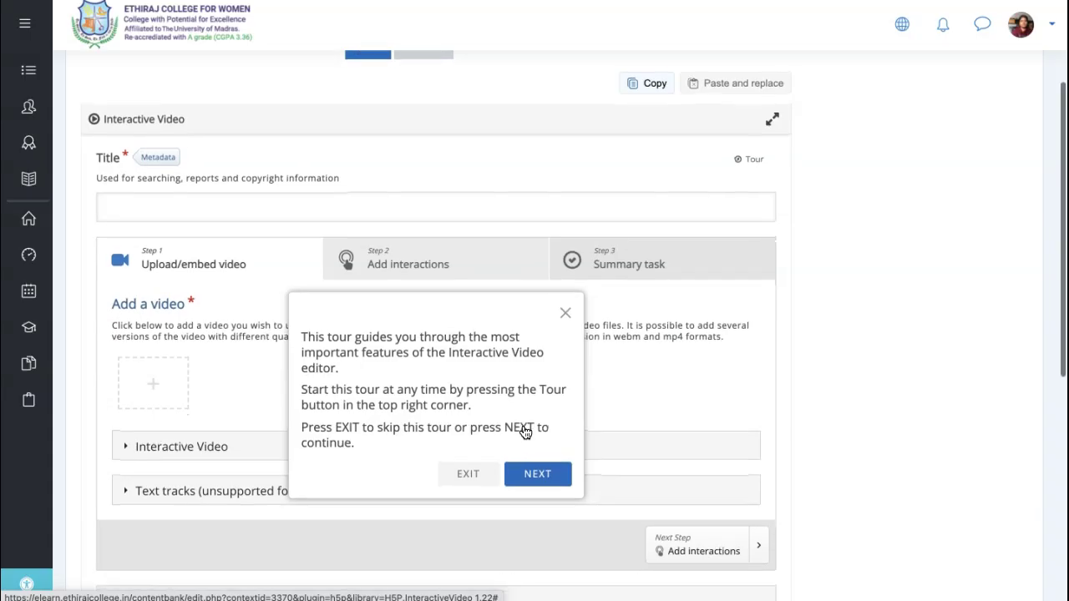
click(547, 504)
click(541, 476)
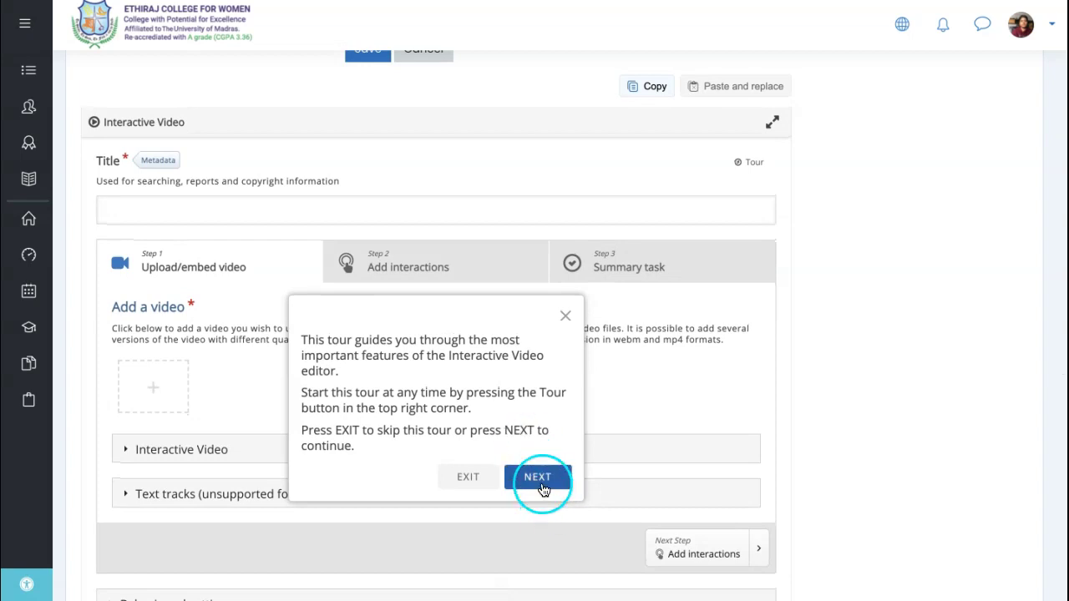
click(429, 335)
click(334, 395)
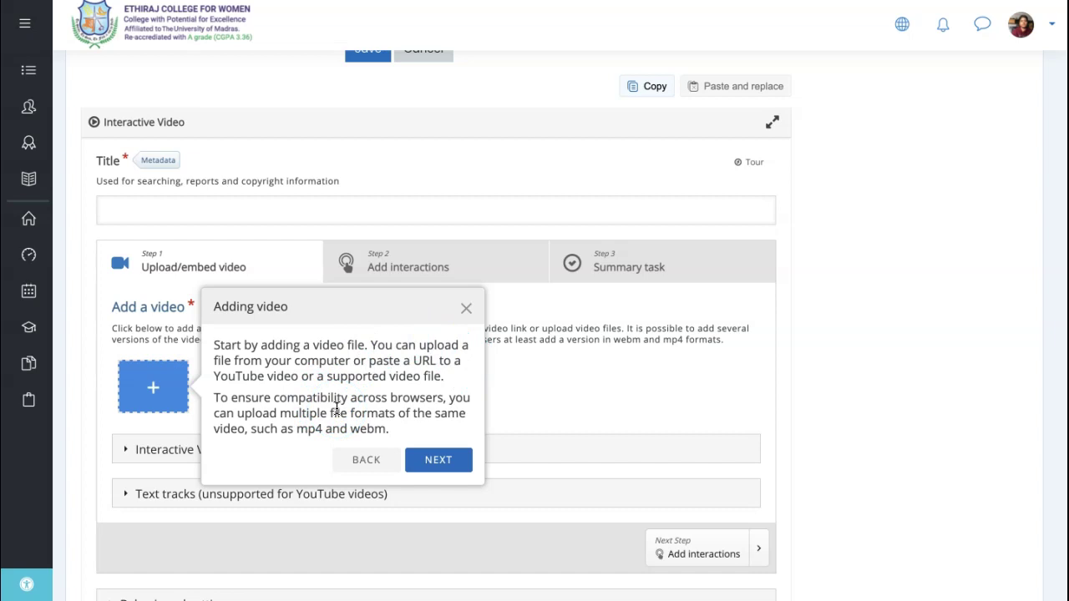
click(440, 455)
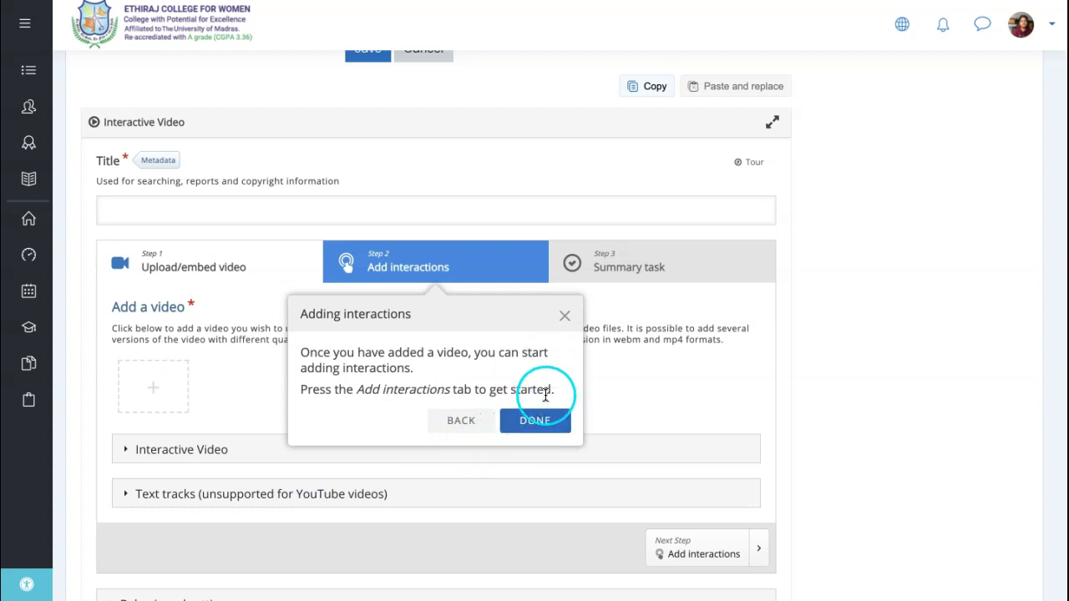
click(536, 423)
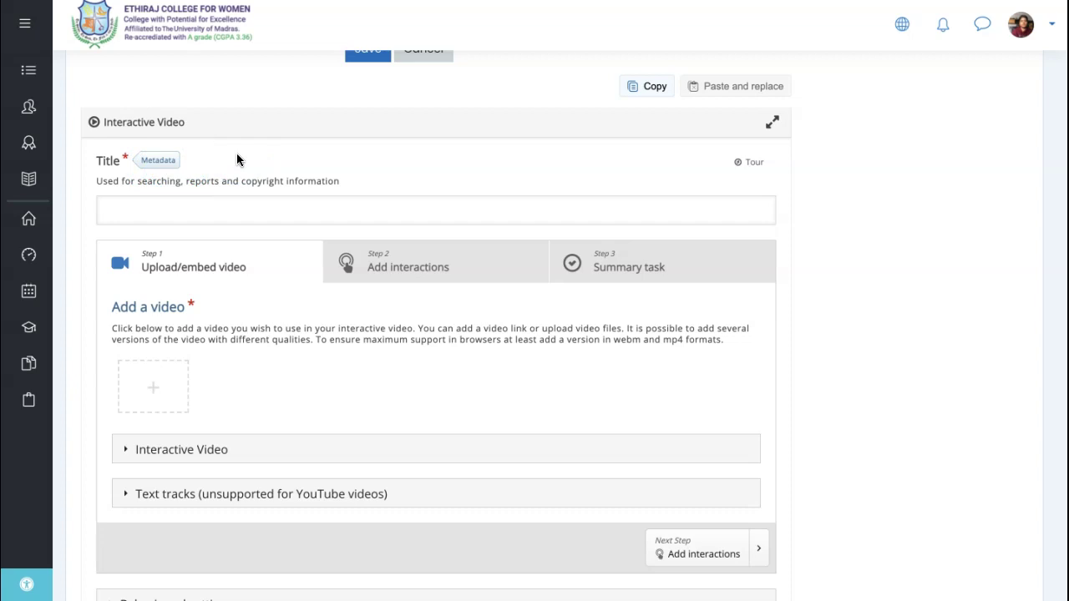
In the metadata, enter the title "Demo Interactive Video", choose the Attribution (CC BY) licence and save the prefilled author
click(166, 163)
click(246, 209)
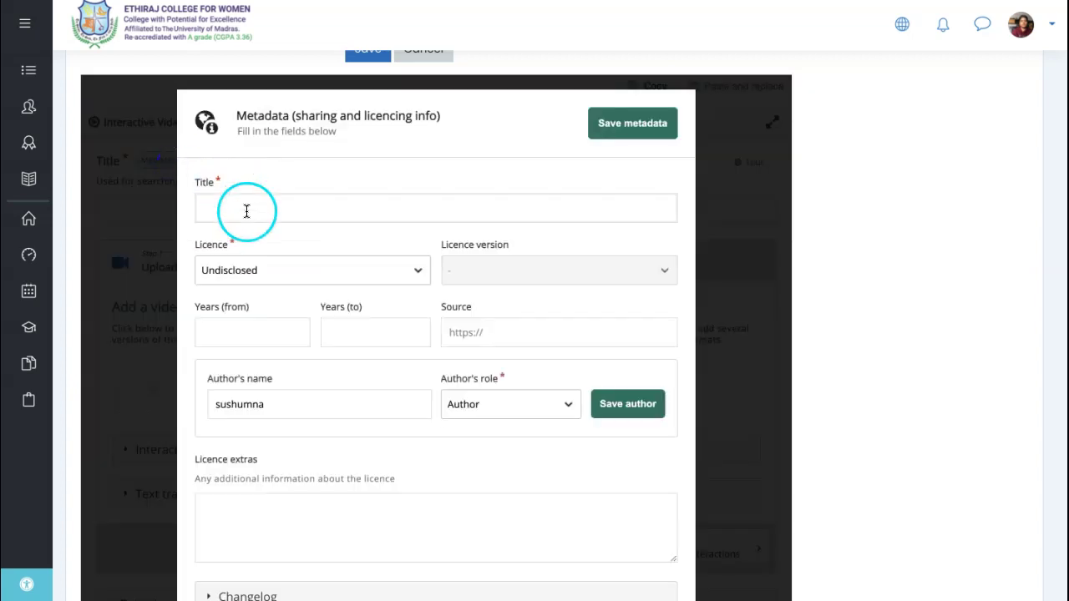
text(Demo Interactive Video)
click(305, 270)
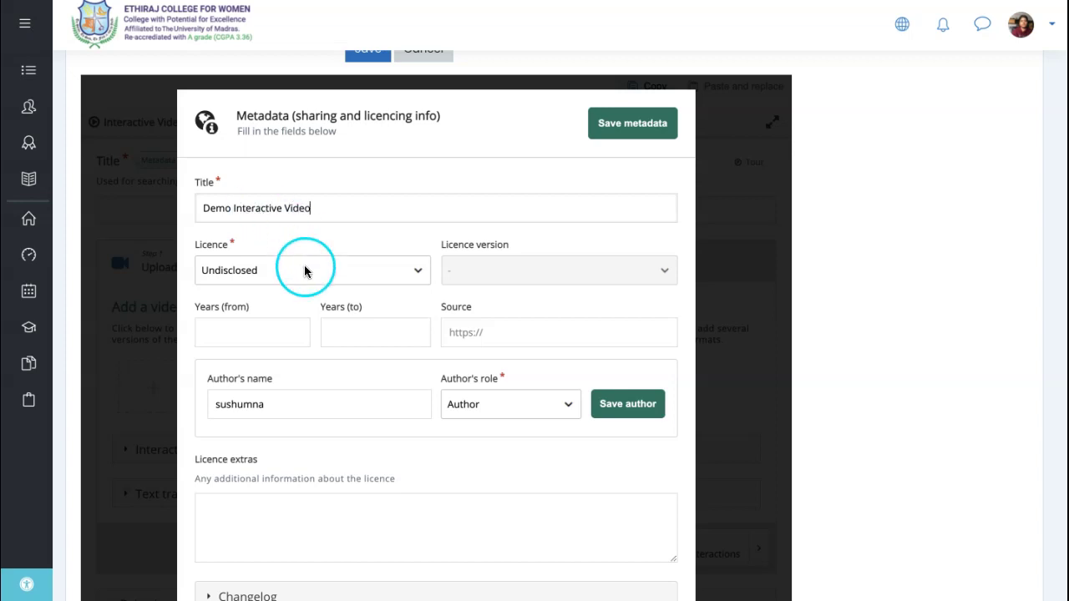
click(315, 301)
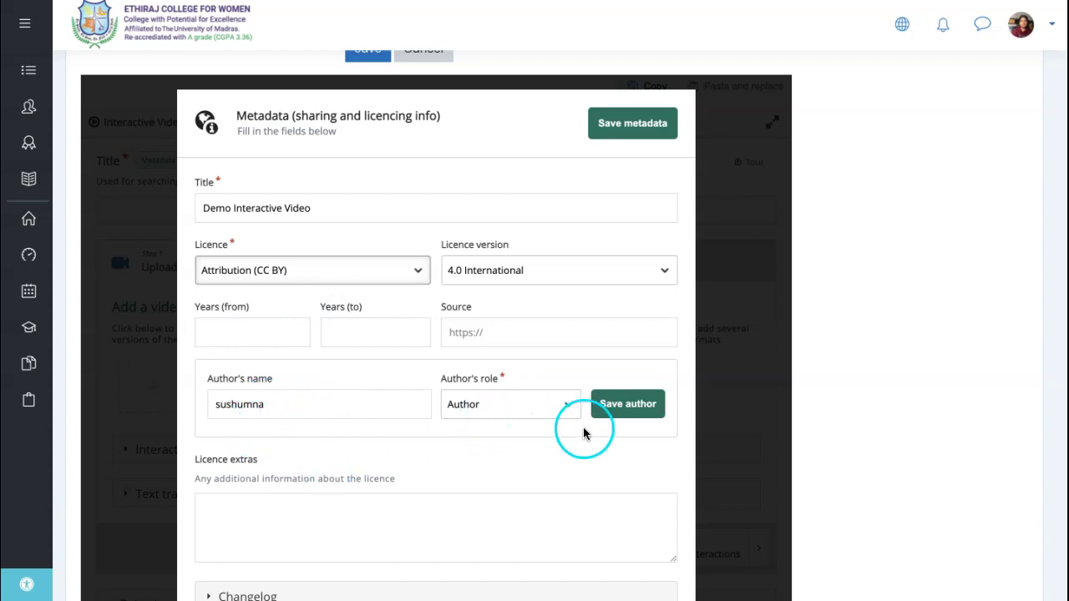
click(632, 412)
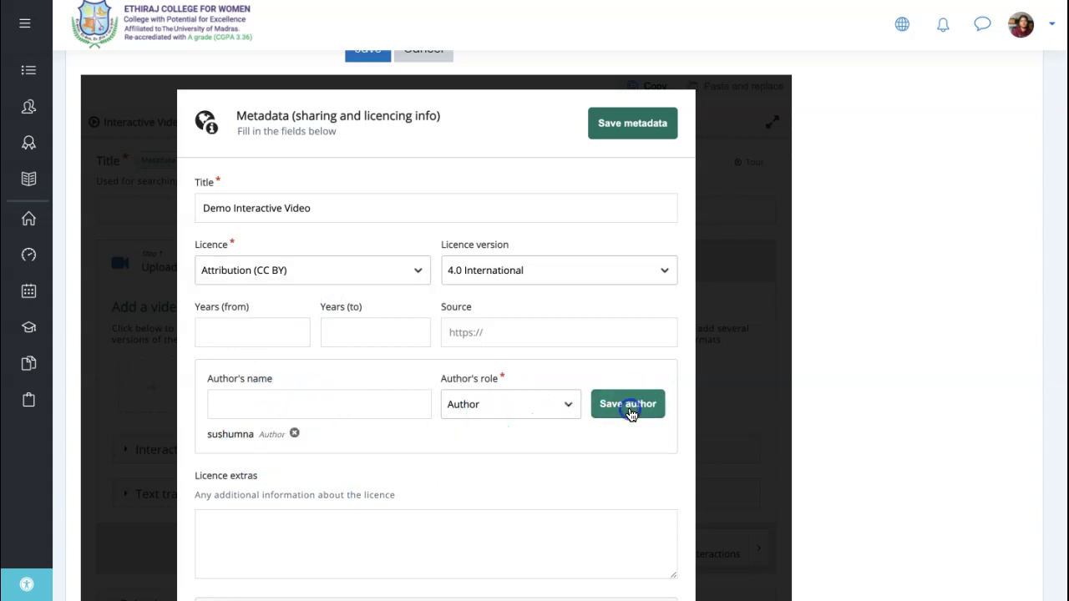
click(611, 413)
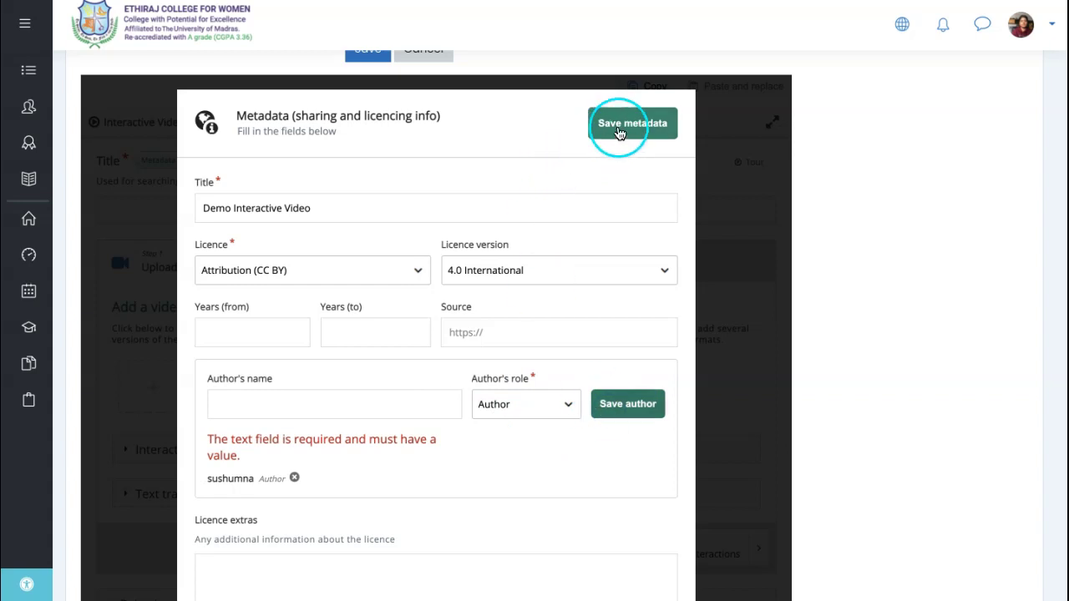
Copy the metadata title, save the metadata and use "Demo Interactive Video" as the content's main title
drag(374, 203, 188, 213)
key(ctrl+c)
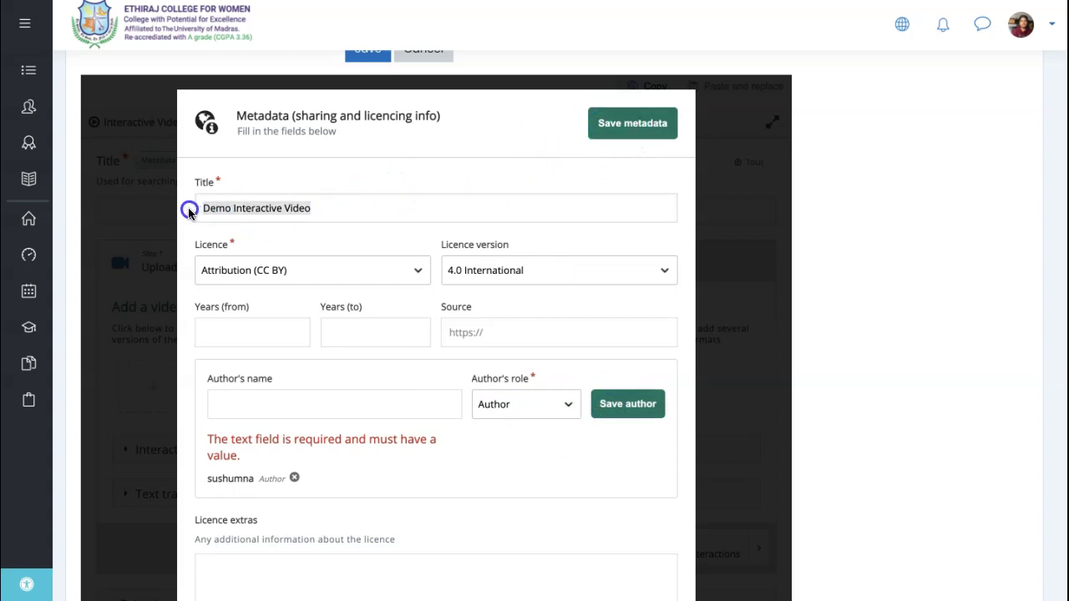
click(669, 122)
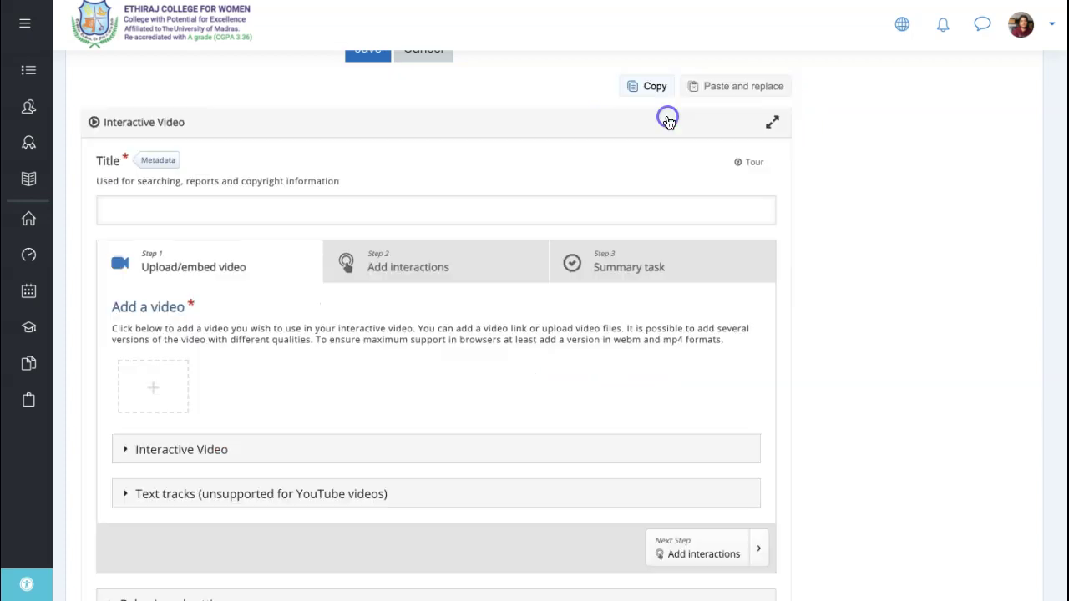
click(162, 212)
key(ctrl+v)
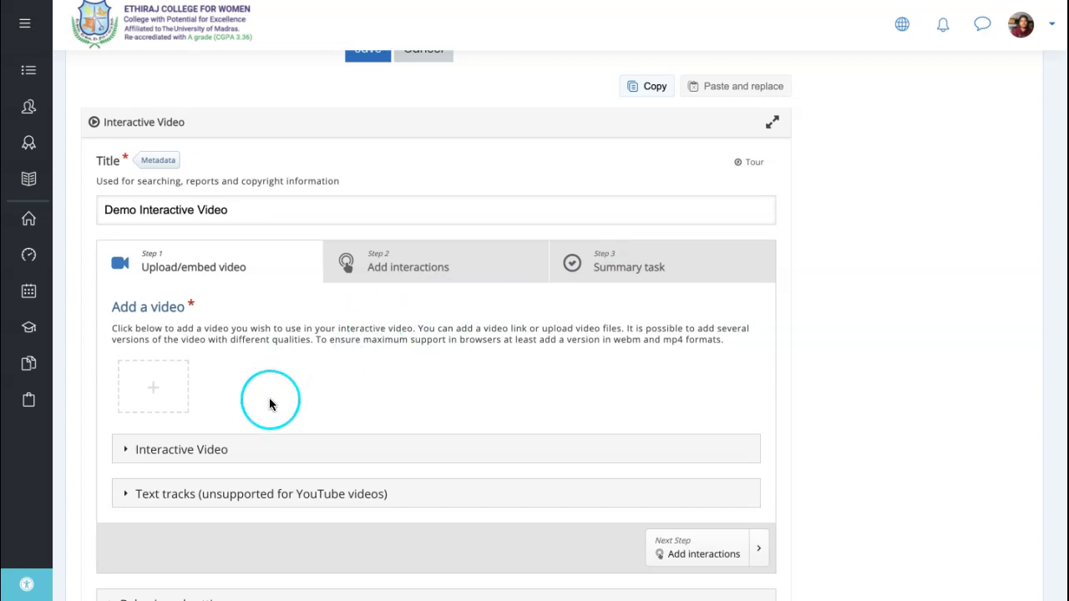
Start adding a video by URL, switch to YouTube, pause "Audacity tutorial 1" and copy its share link
click(151, 395)
click(454, 449)
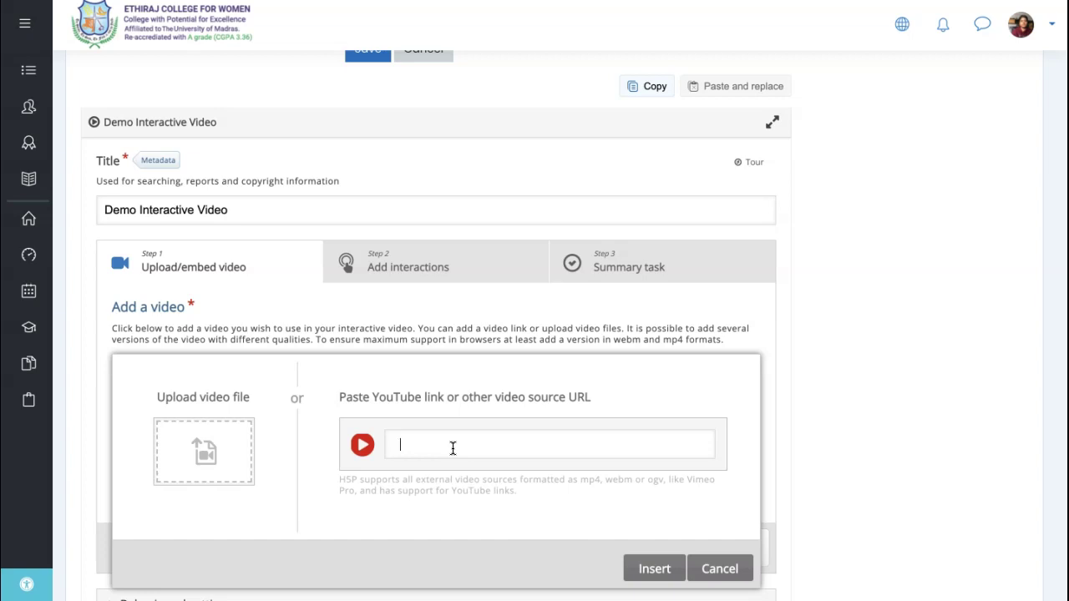
click(161, 79)
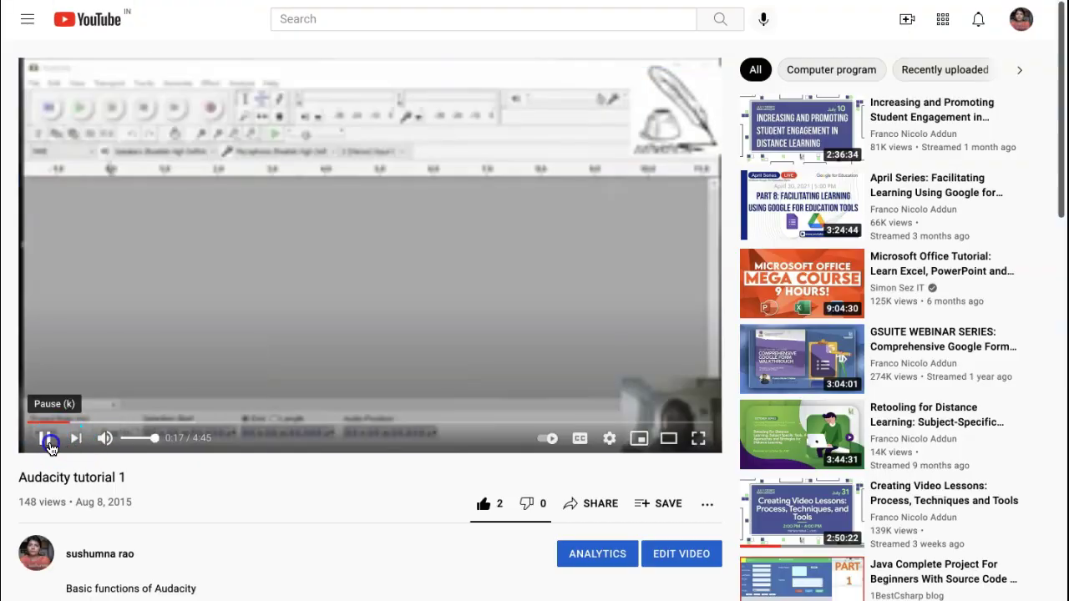
click(48, 447)
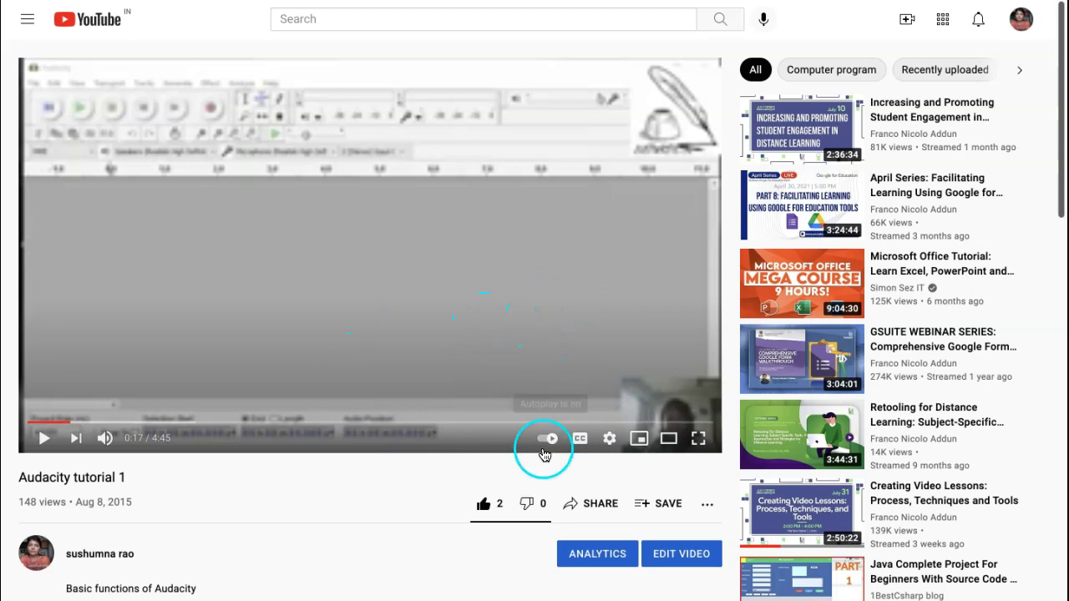
click(592, 501)
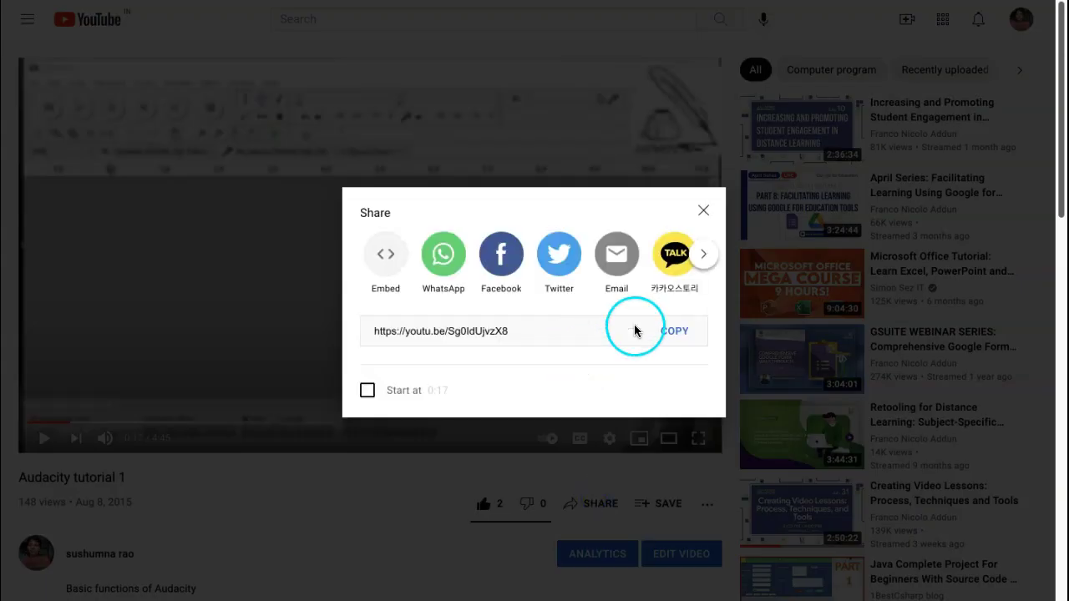
click(677, 332)
click(703, 210)
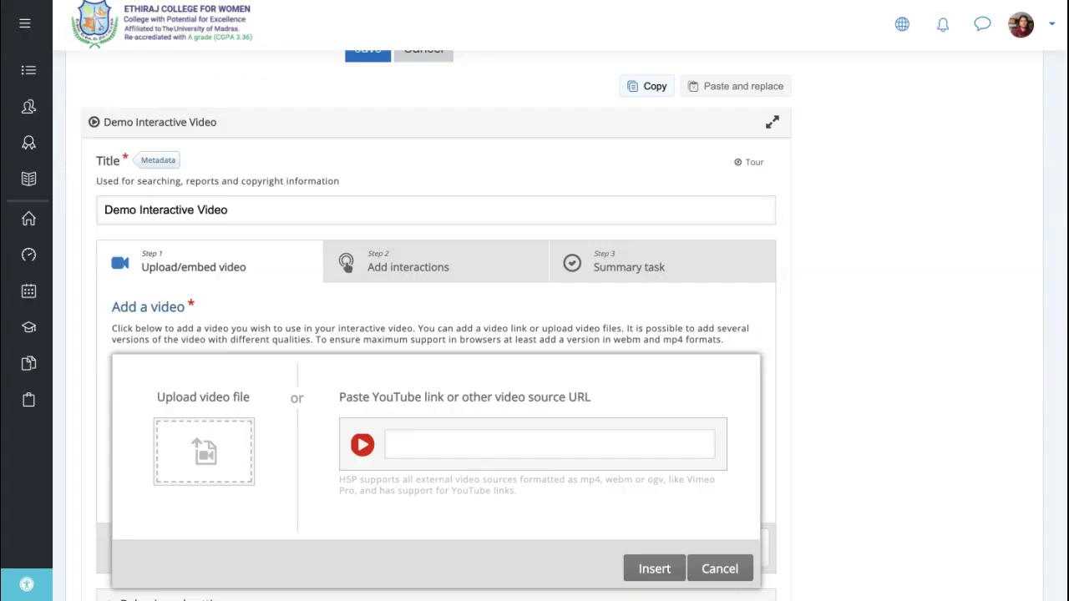
click(409, 435)
key(ctrl+v)
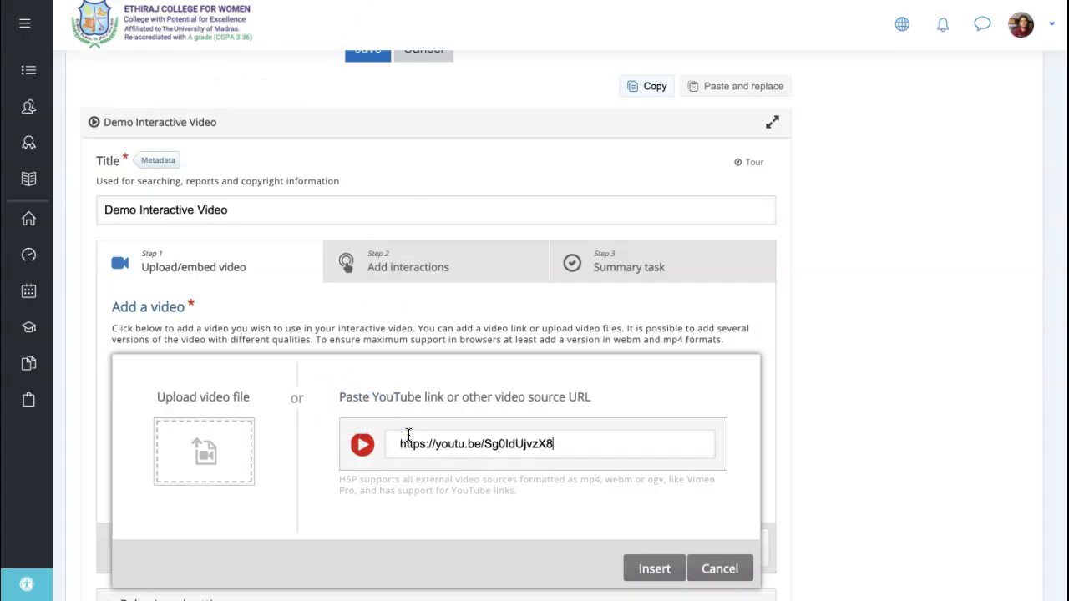
click(653, 570)
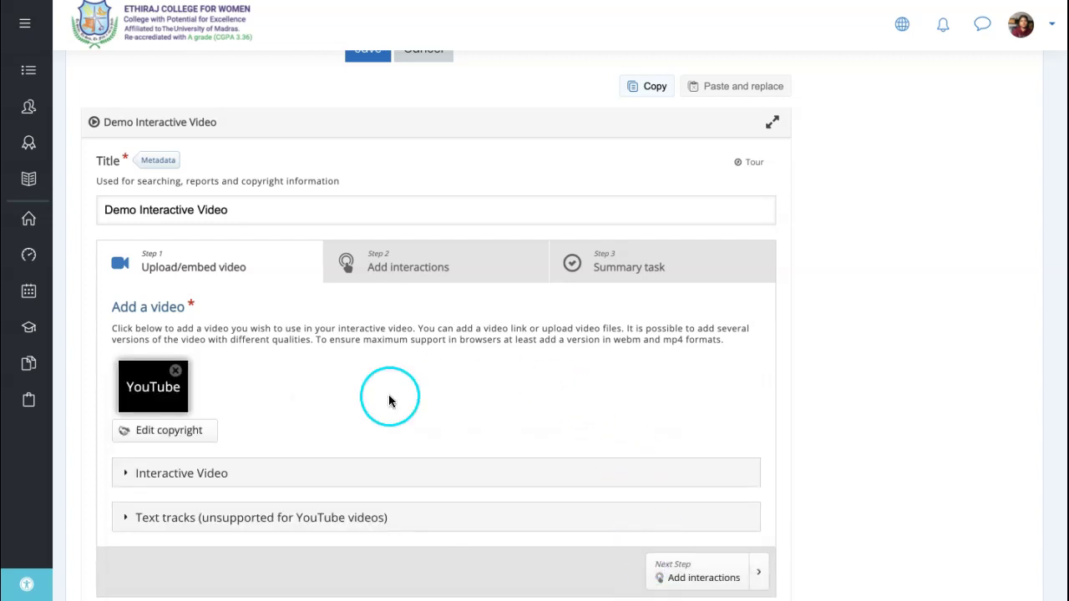
Edit the inserted video's copyright information and enter the title "Audacity Basics Tutorial"
click(206, 439)
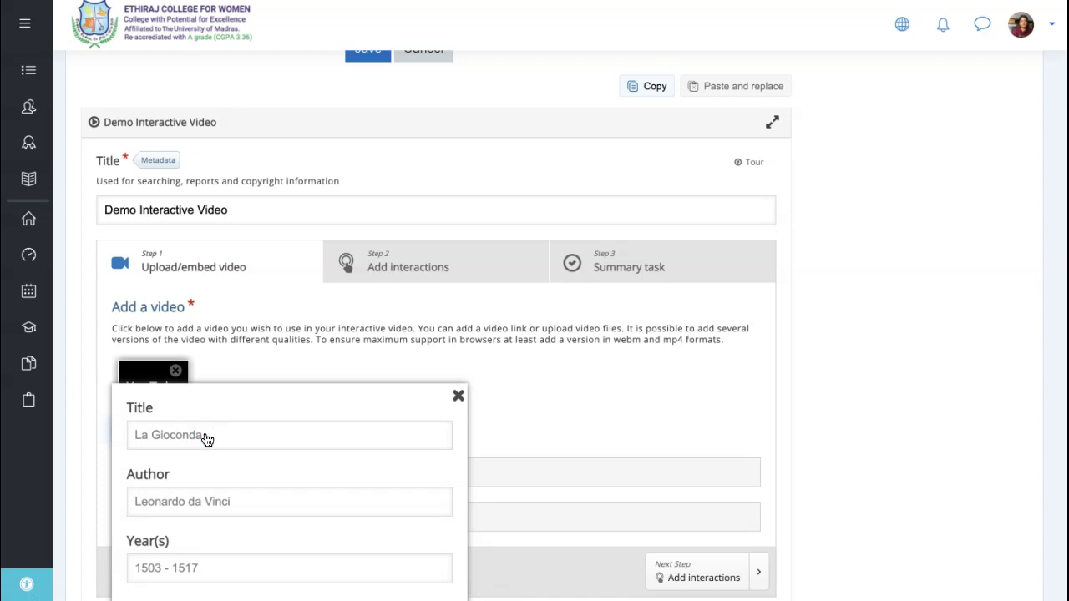
click(205, 433)
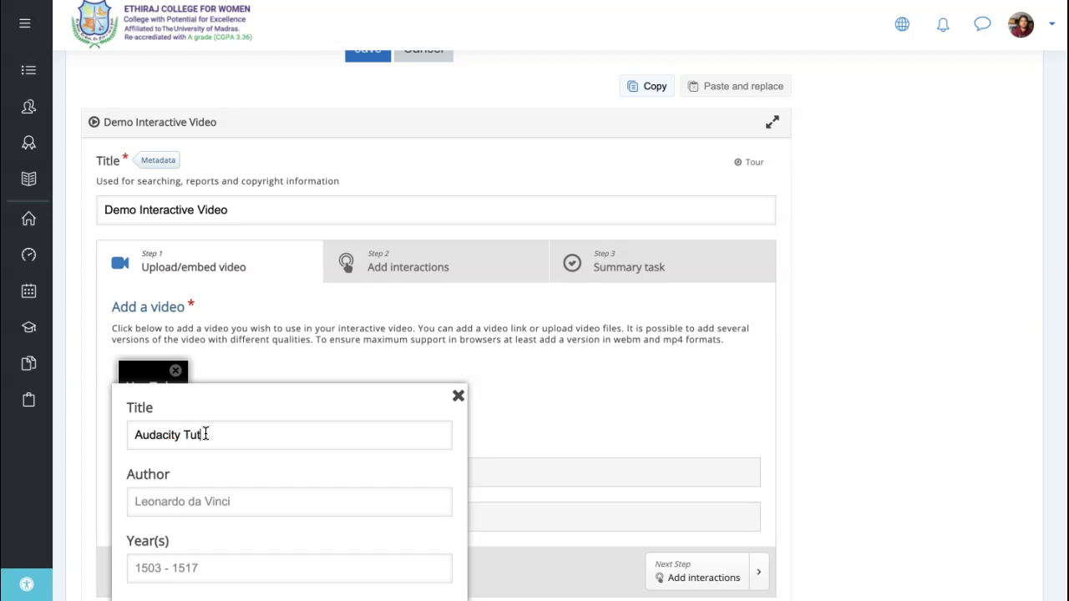
click(180, 433)
text(Basics)
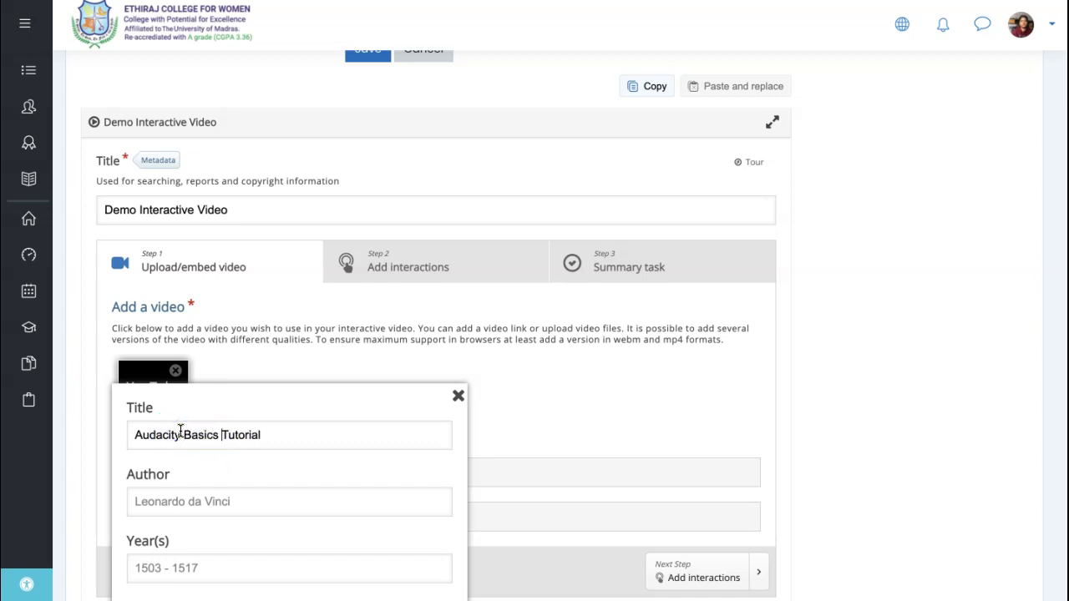
Set the video's copyright source to the copied YouTube link and its licence to Attribution (CC BY)
scroll(215, 530, down, 2)
click(194, 478)
key(super+v)
scroll(194, 480, down, 3)
click(193, 417)
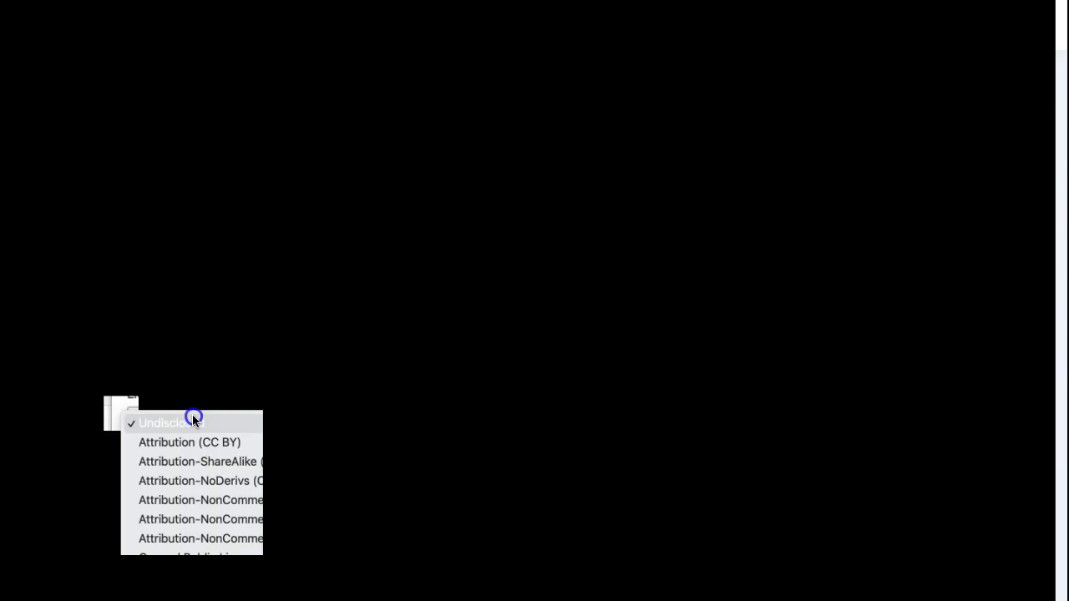
click(201, 435)
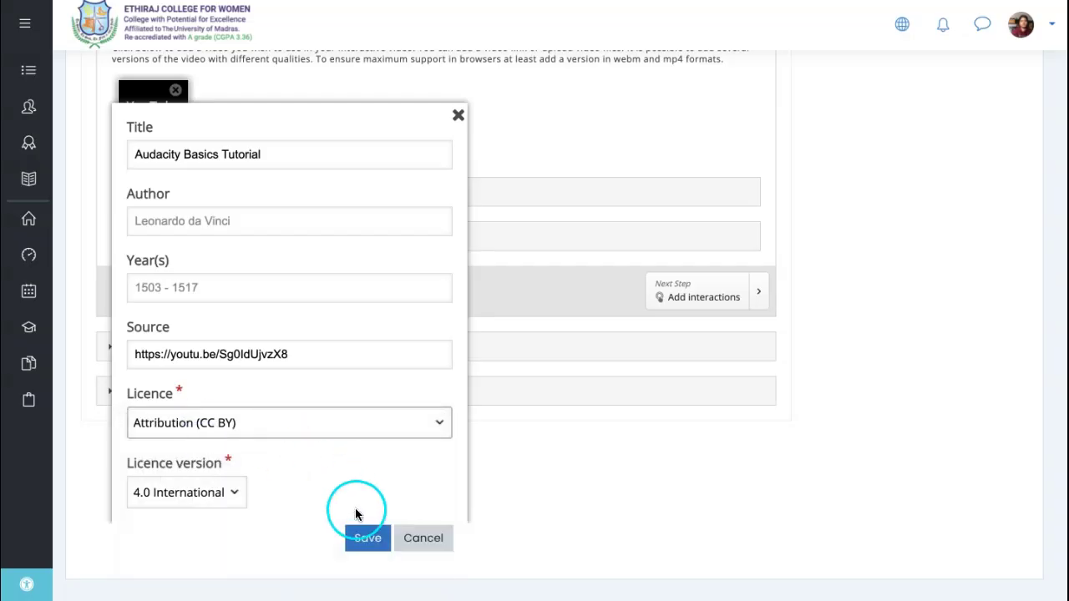
scroll(425, 284, up, 1)
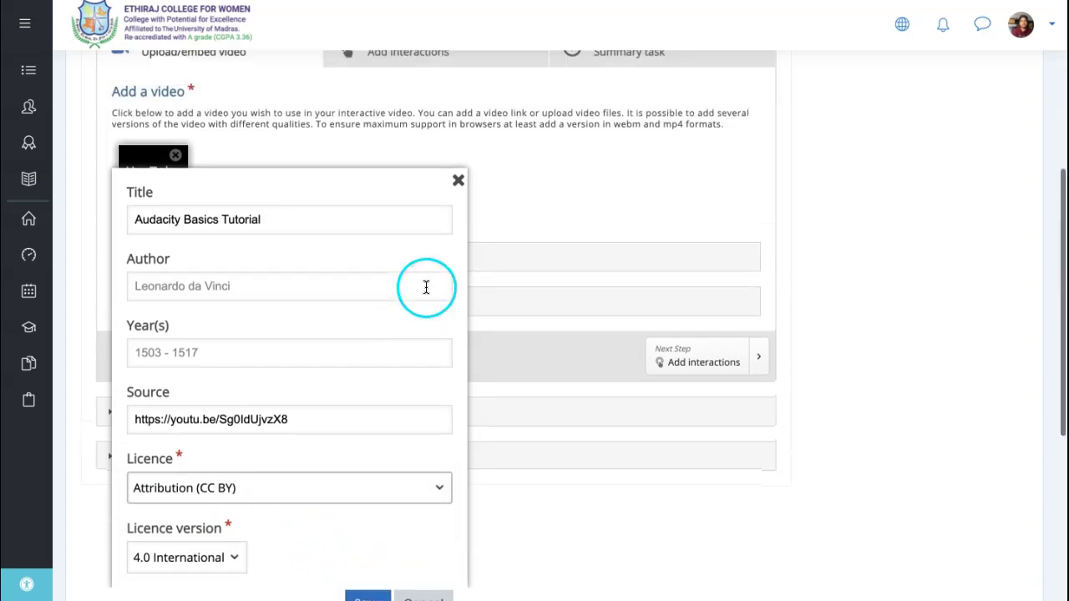
Close the video's copyright information and go to the Add interactions stage of the interactive video
click(458, 181)
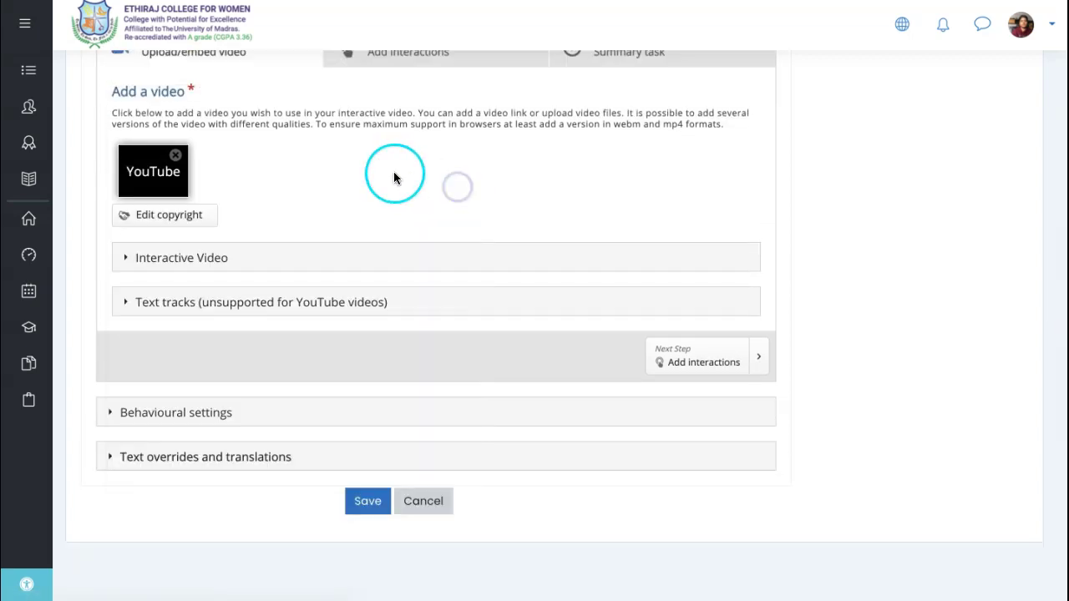
scroll(394, 177, up, 2)
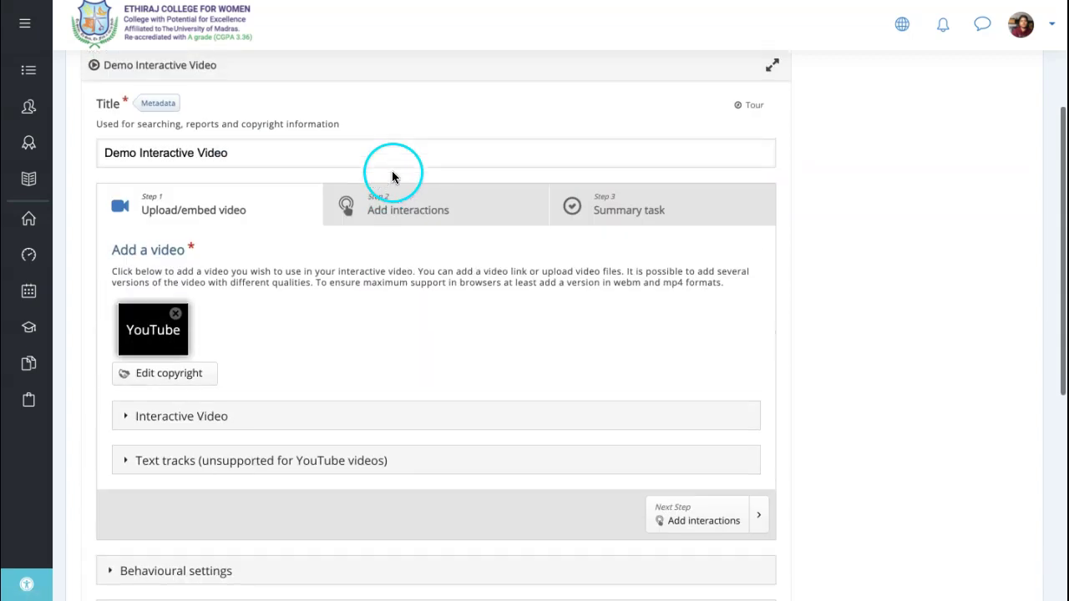
click(412, 213)
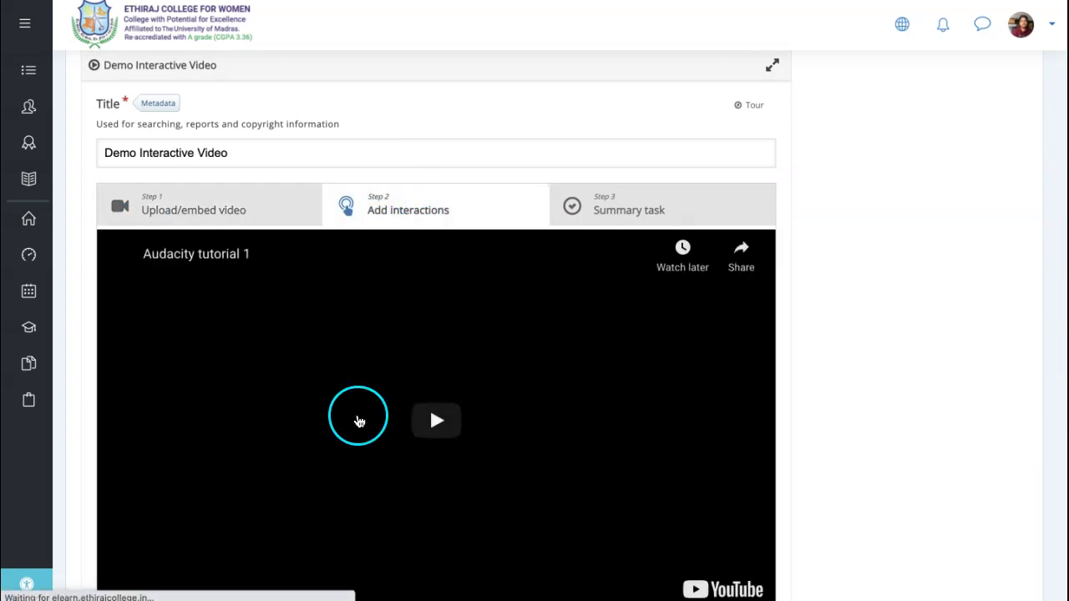
Go through the editor's guided tour on adding and editing interactions, bookmarks, previewing and saving, and finish it
scroll(342, 465, down, 2)
scroll(342, 465, up, 1)
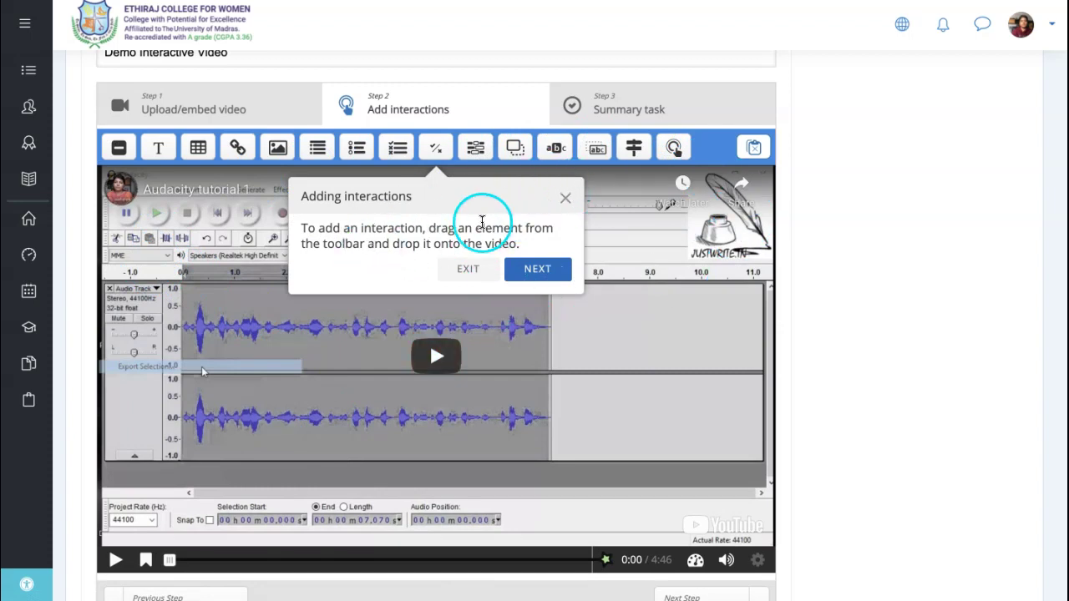
scroll(484, 205, up, 1)
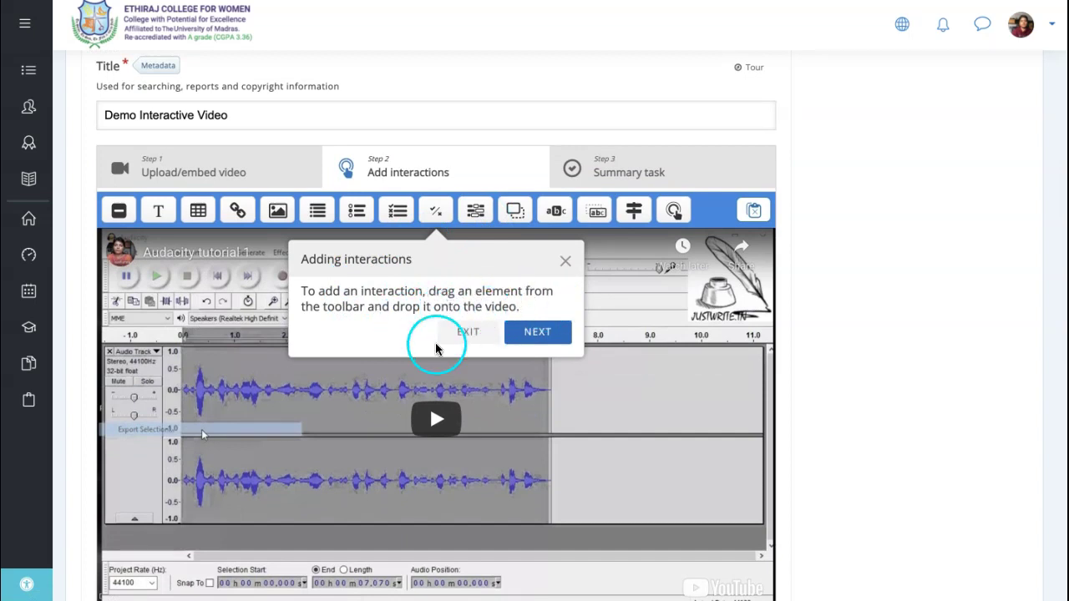
click(538, 332)
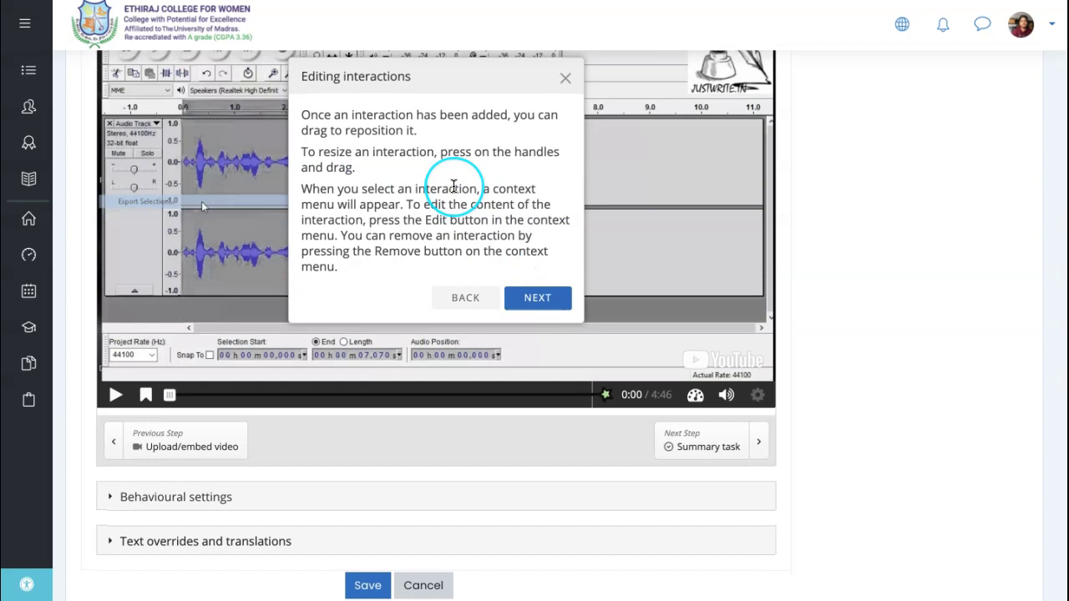
scroll(453, 183, up, 1)
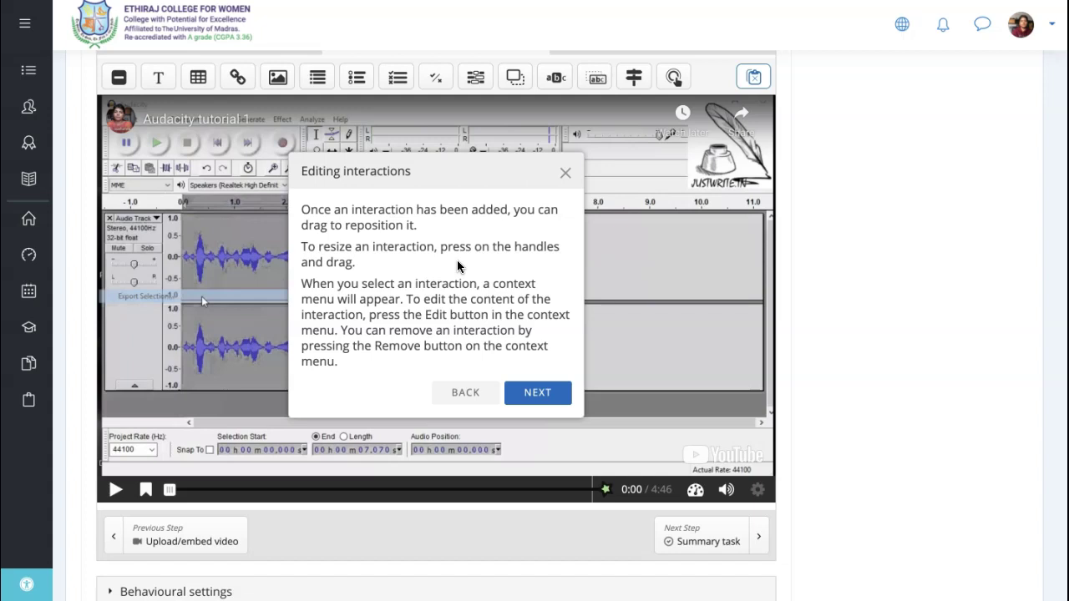
click(543, 391)
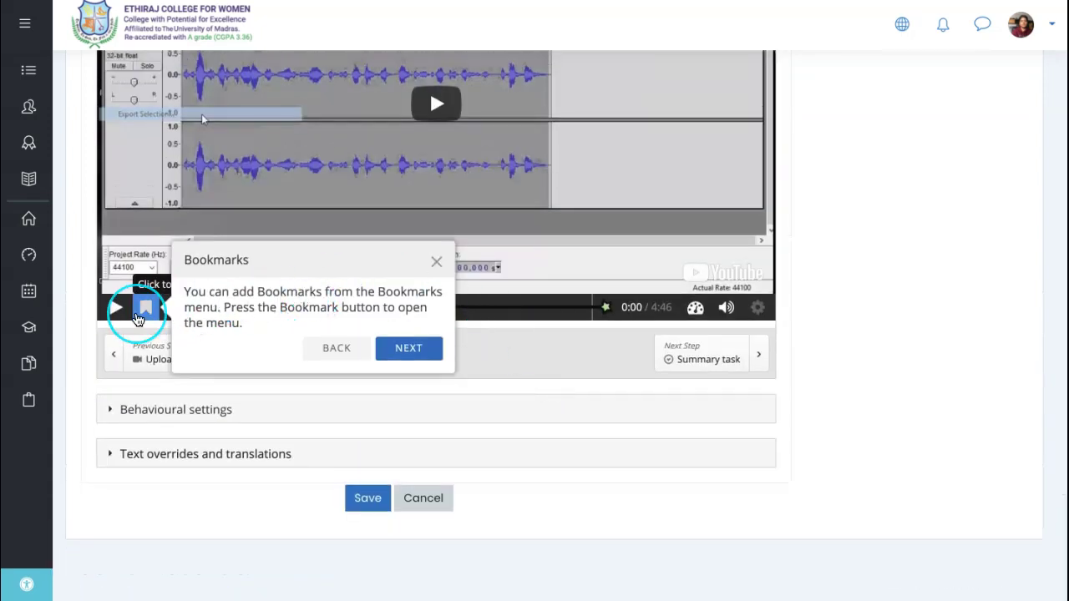
click(149, 313)
click(152, 316)
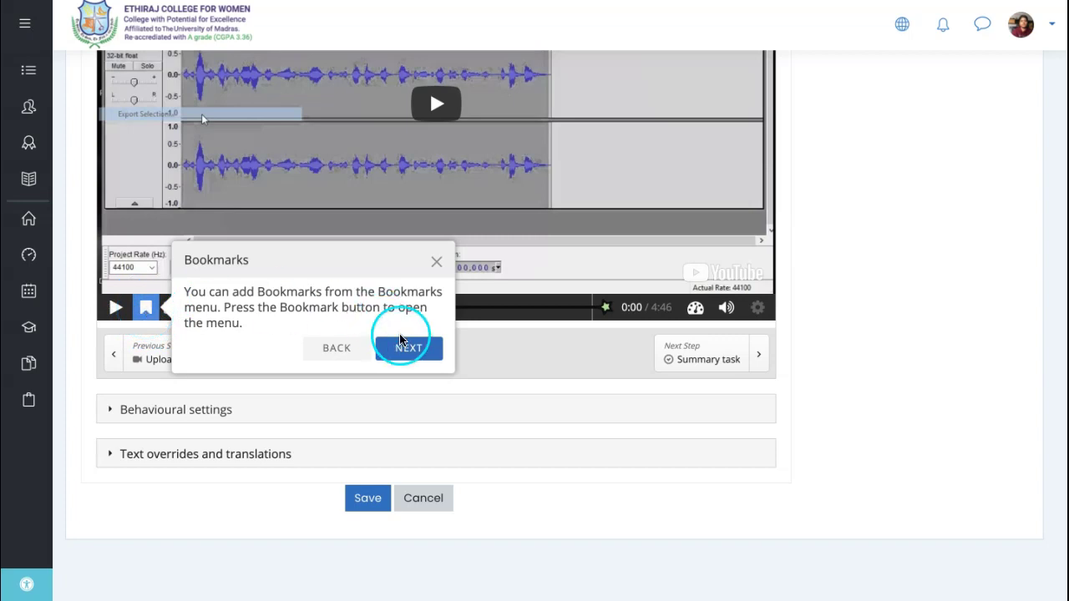
scroll(403, 353, down, 3)
scroll(406, 245, up, 2)
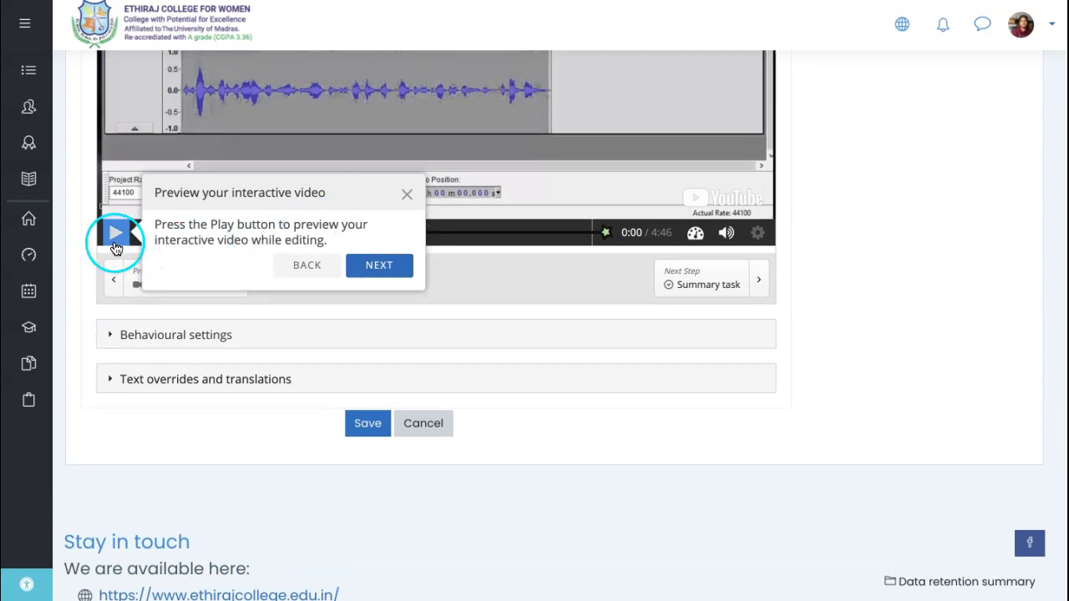
click(376, 265)
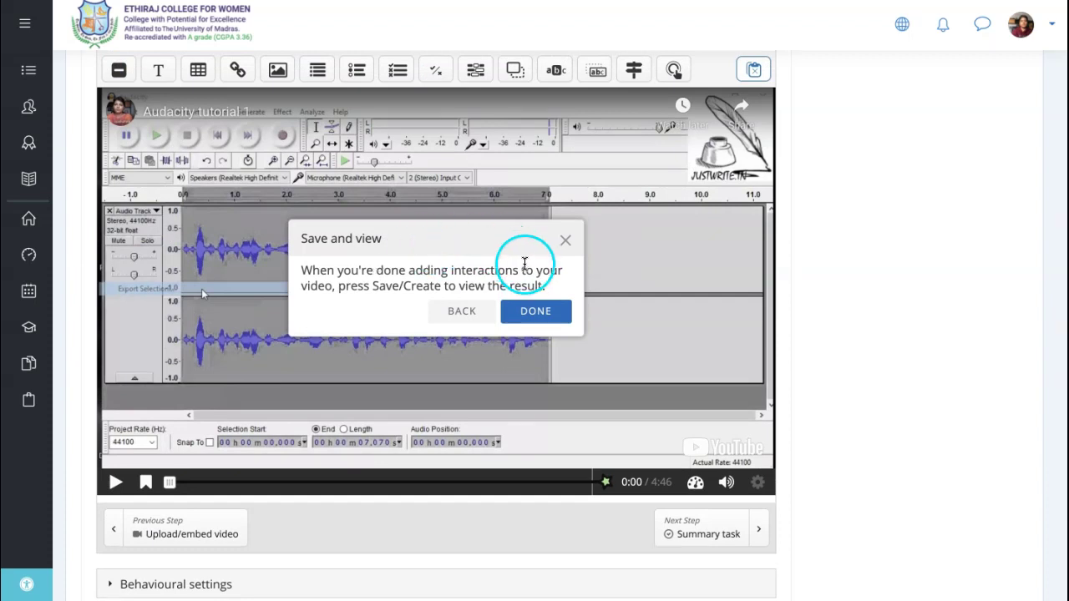
click(551, 312)
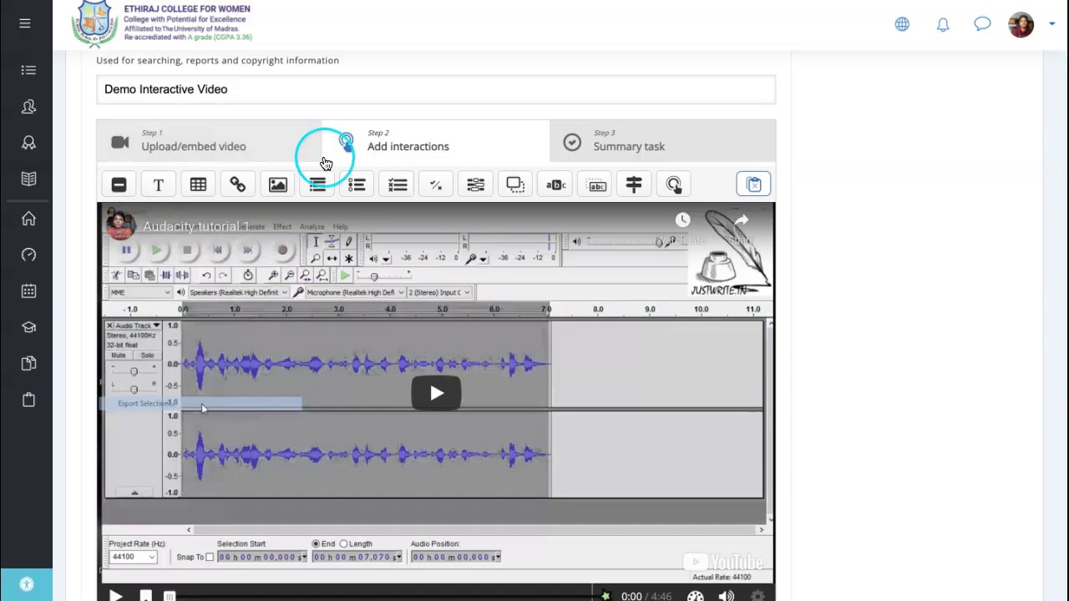
Seek the video to about 1:52, pause it there, and view the bookmark option without adding one
scroll(537, 333, down, 2)
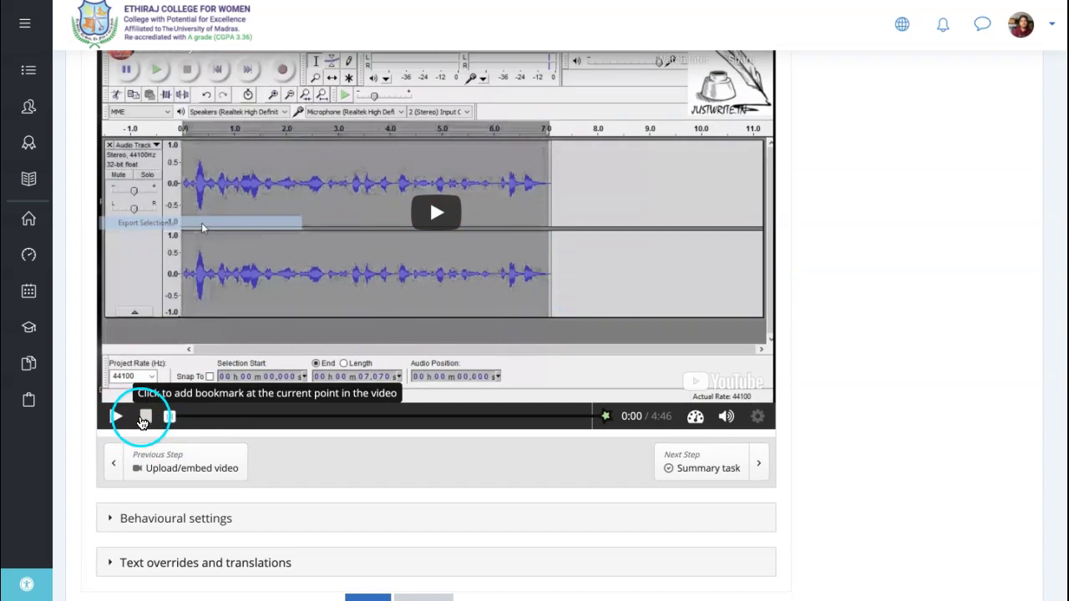
drag(246, 418, 338, 429)
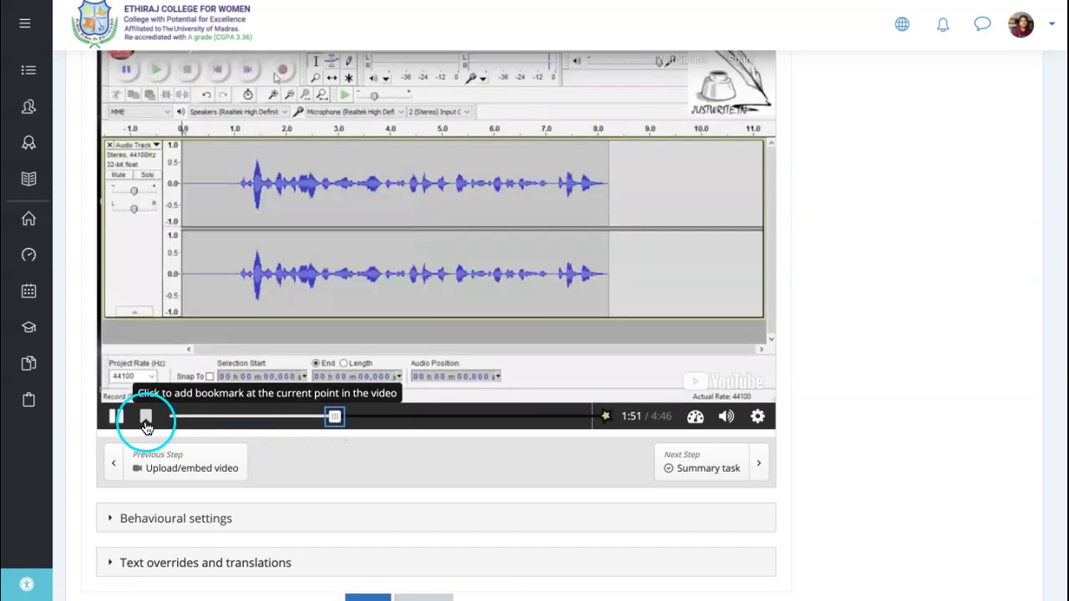
click(146, 421)
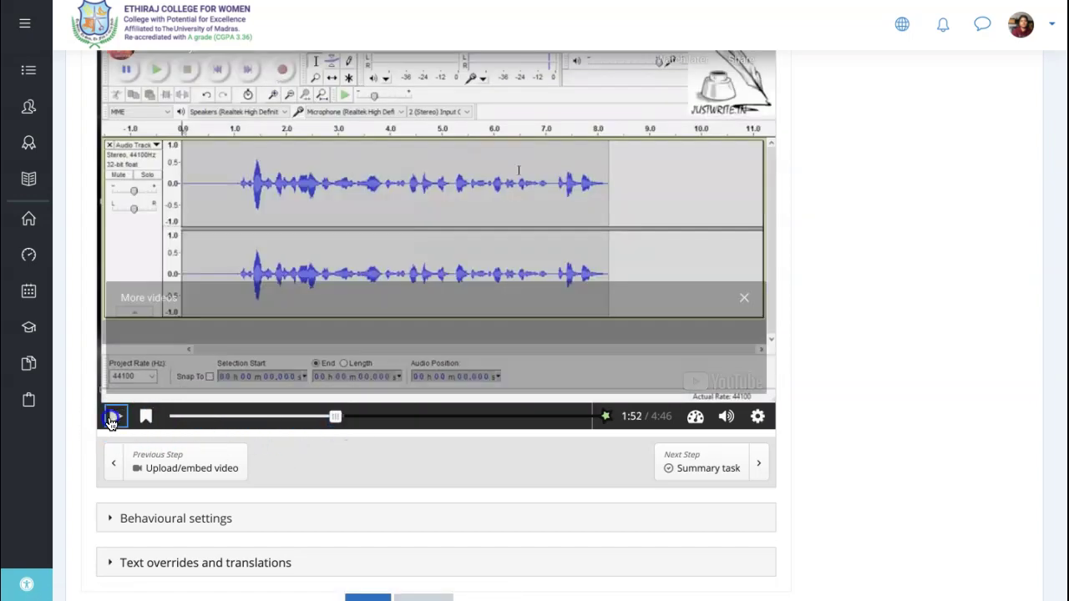
click(140, 390)
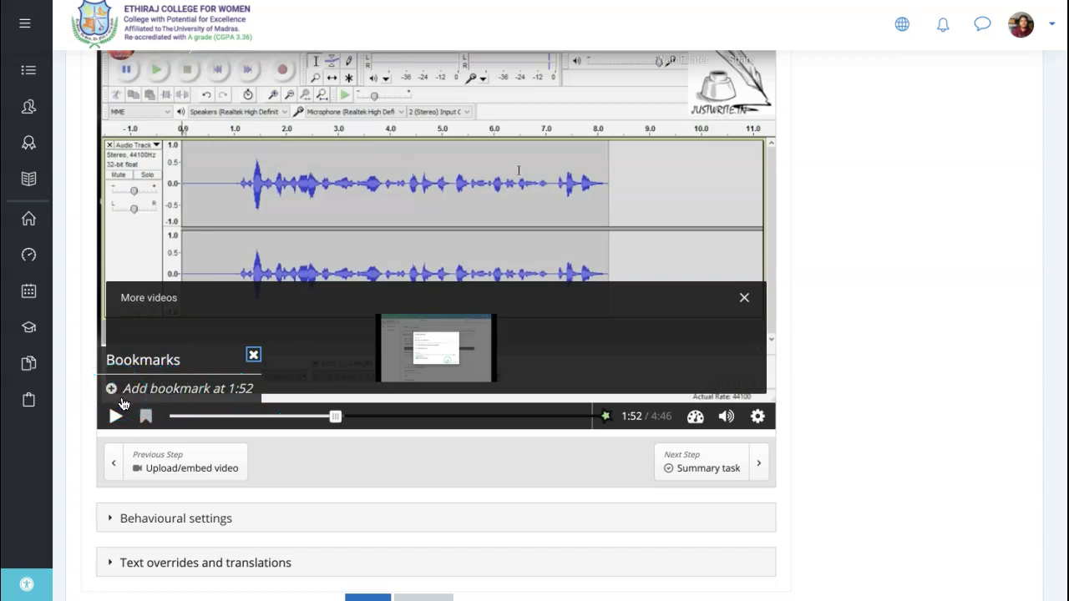
click(253, 357)
Add a True/False Question interaction at the paused point of the video
scroll(380, 410, up, 1)
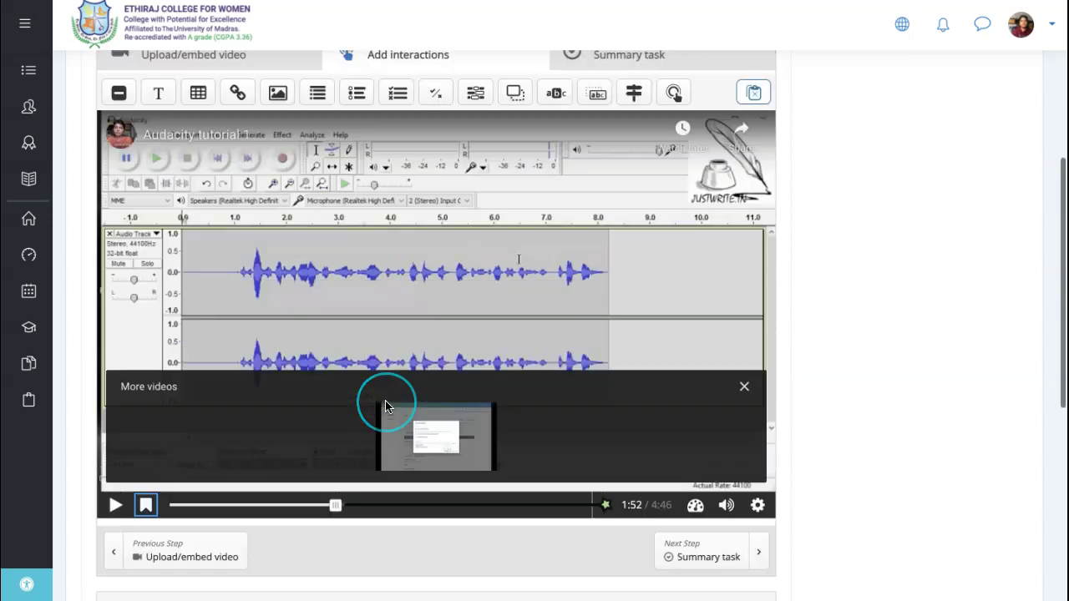
scroll(385, 406, up, 2)
scroll(385, 407, down, 1)
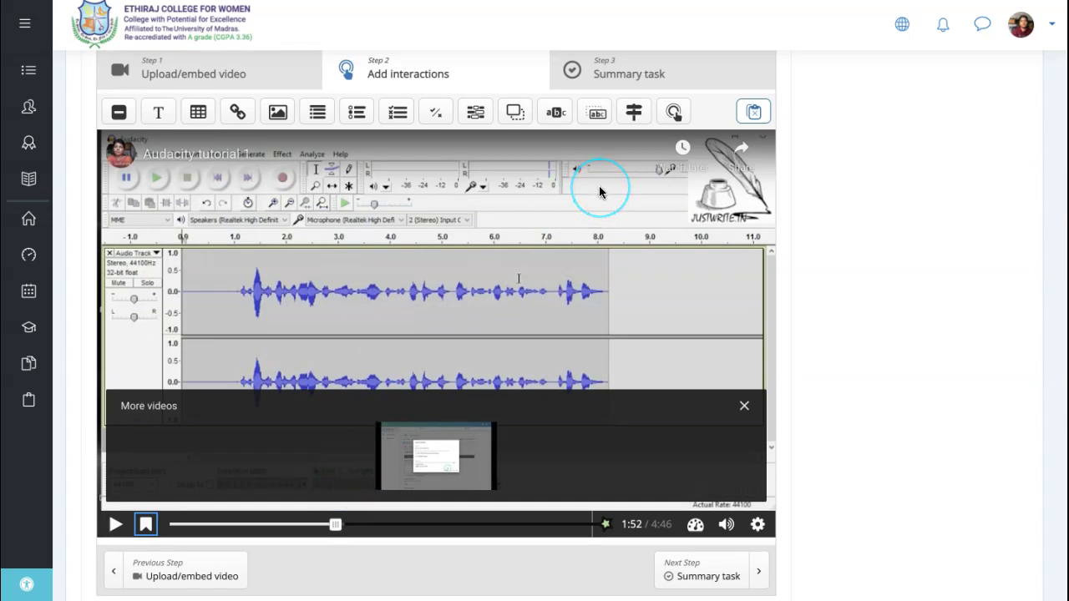
scroll(359, 219, up, 1)
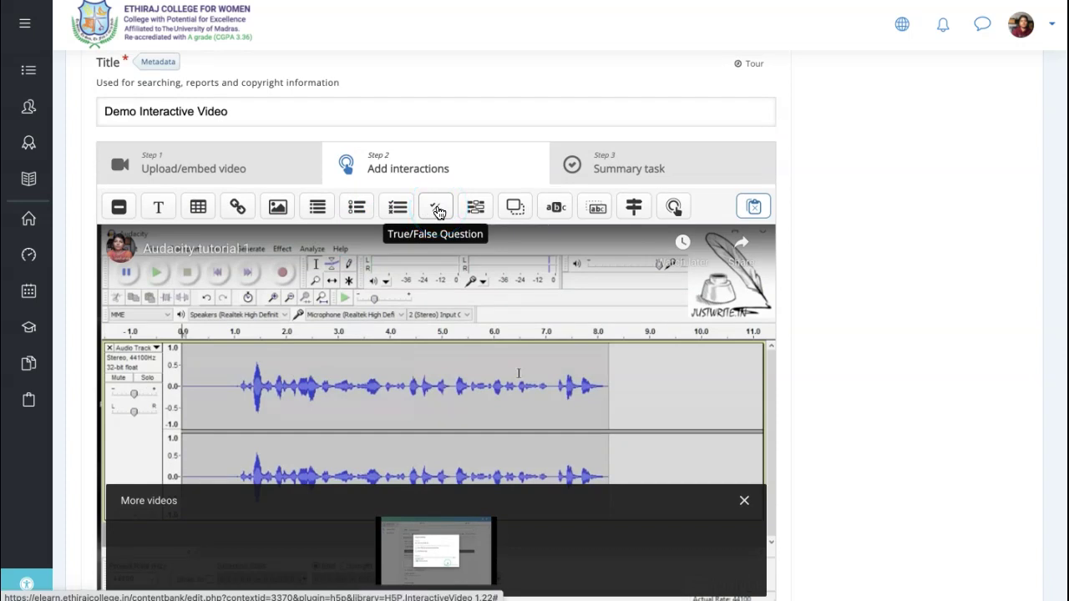
click(438, 211)
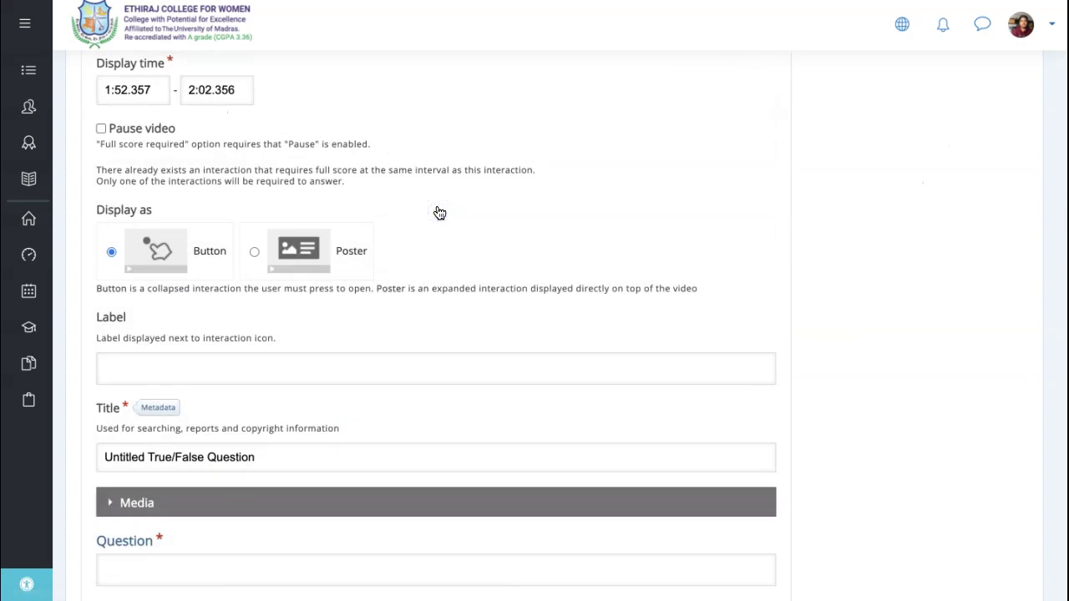
click(342, 198)
scroll(340, 200, up, 2)
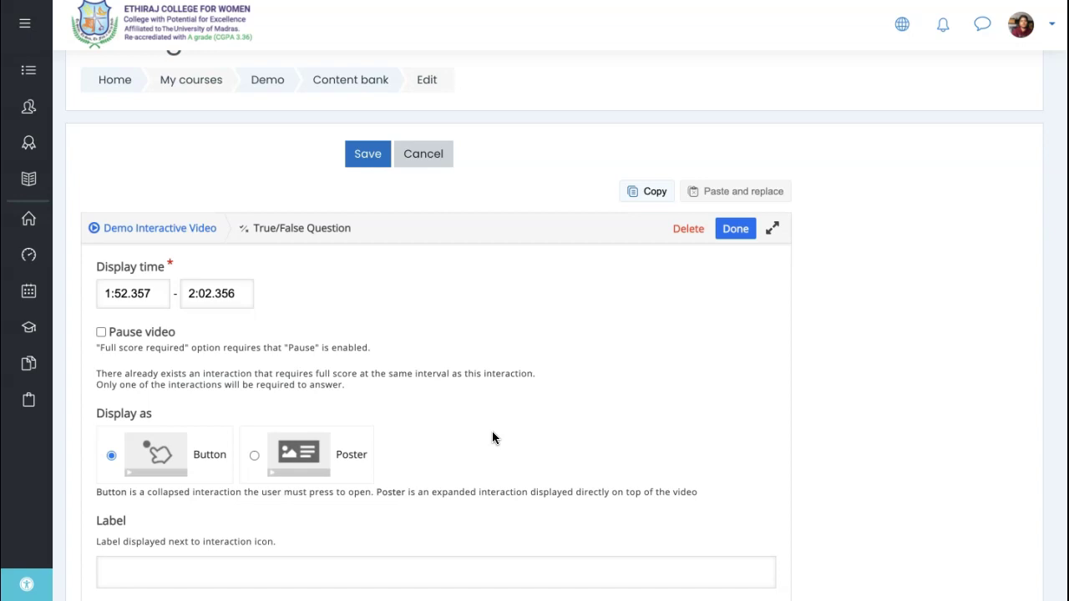
Make the video pause for the True/False question and display the question as a poster
click(101, 333)
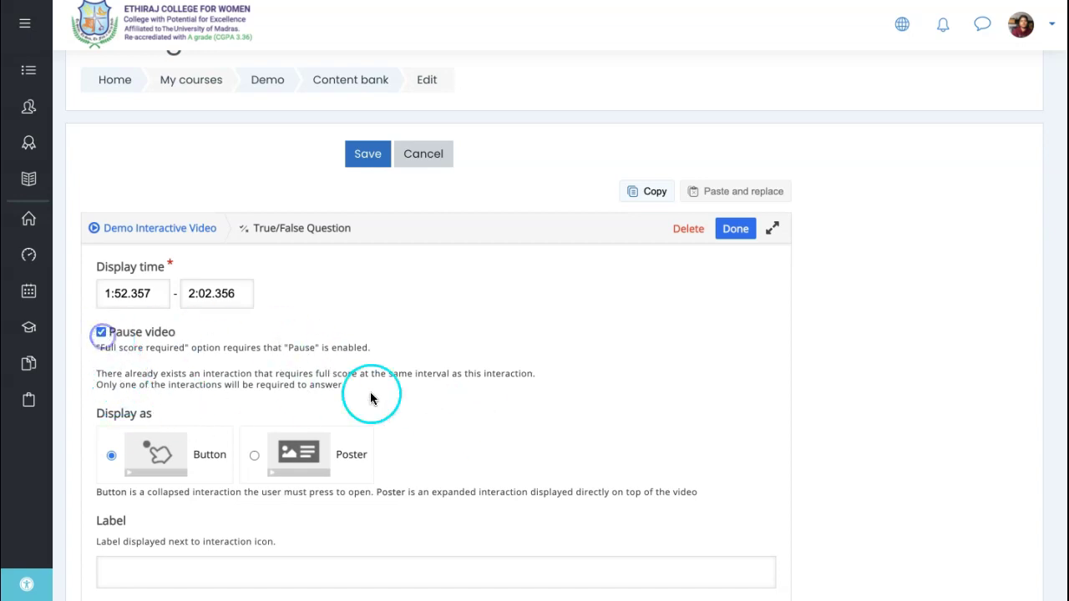
scroll(327, 486, down, 2)
click(262, 338)
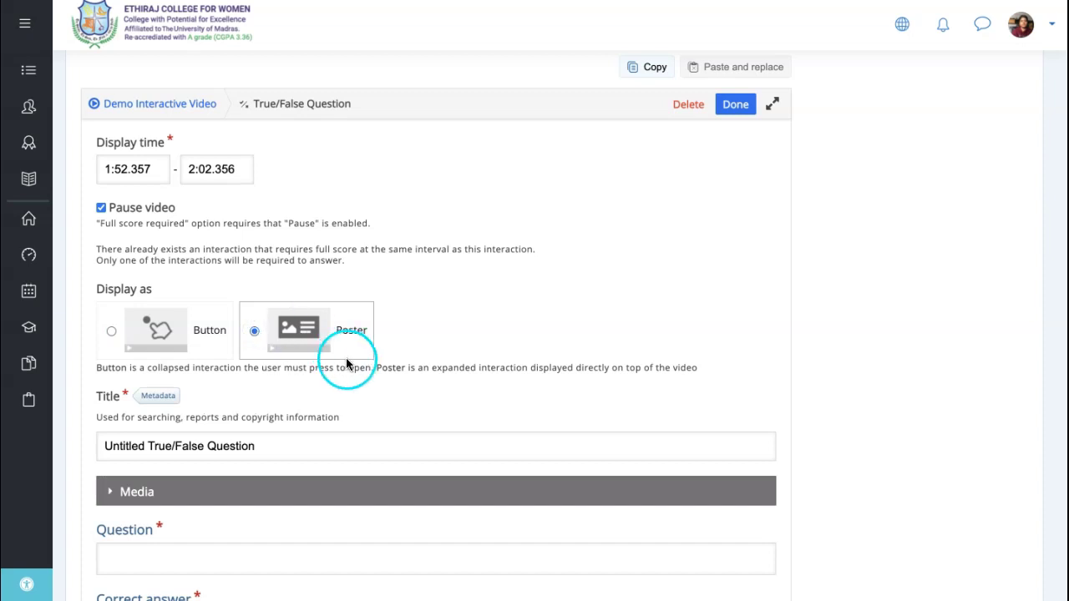
Title the True/False question "Knowledge Check-1"
drag(146, 450, 240, 446)
key(BackSpace)
text(Knowled)
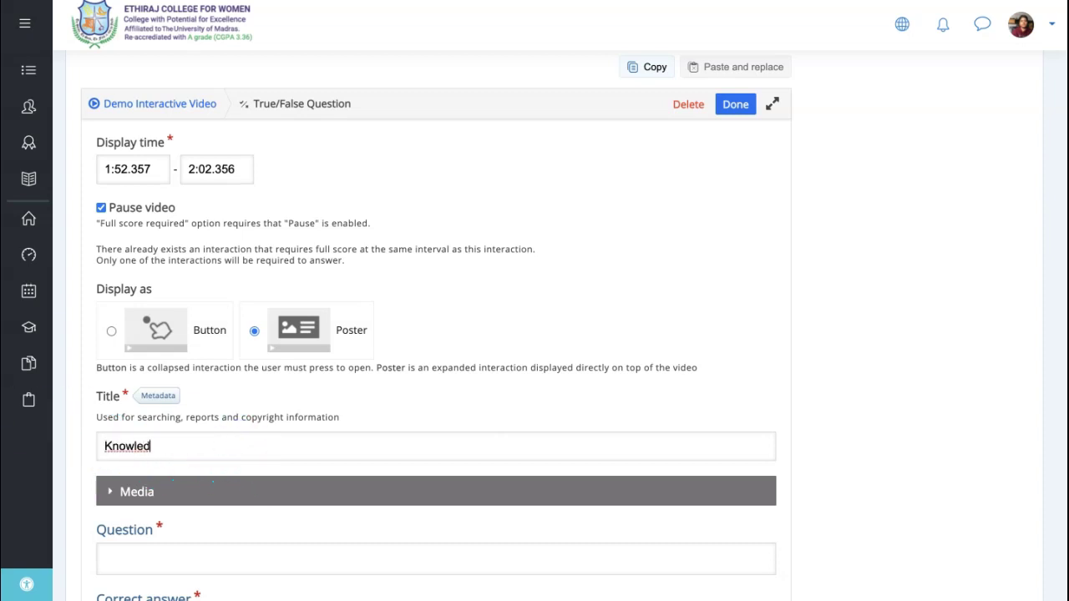
text(1)
Enter the question text "Audacity is an Opensource Audio editing tool"
scroll(253, 499, down, 3)
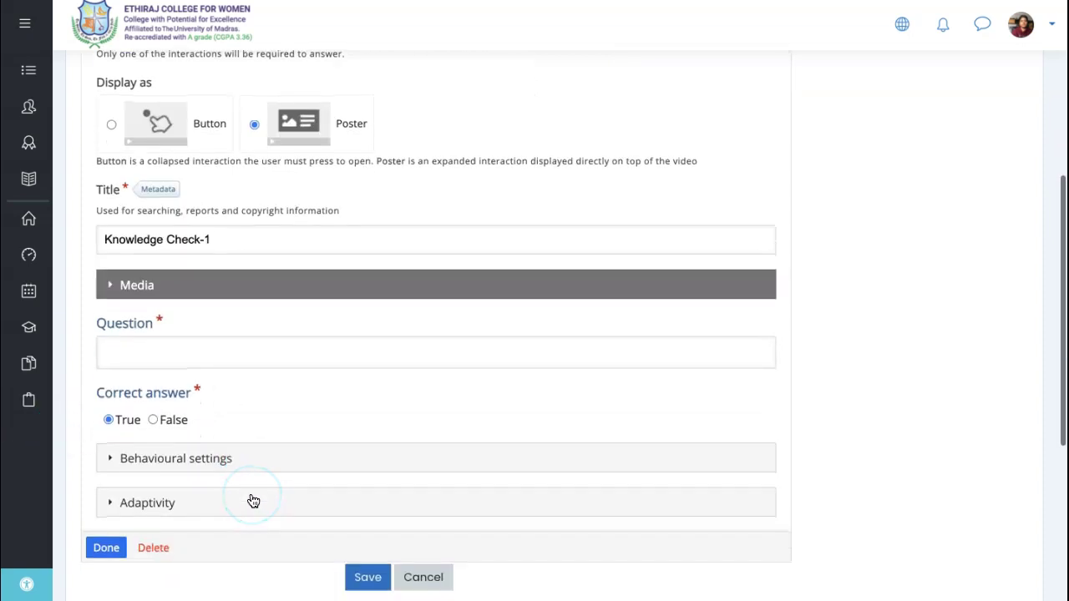
click(162, 351)
click(167, 376)
text(Audacity is an Open)
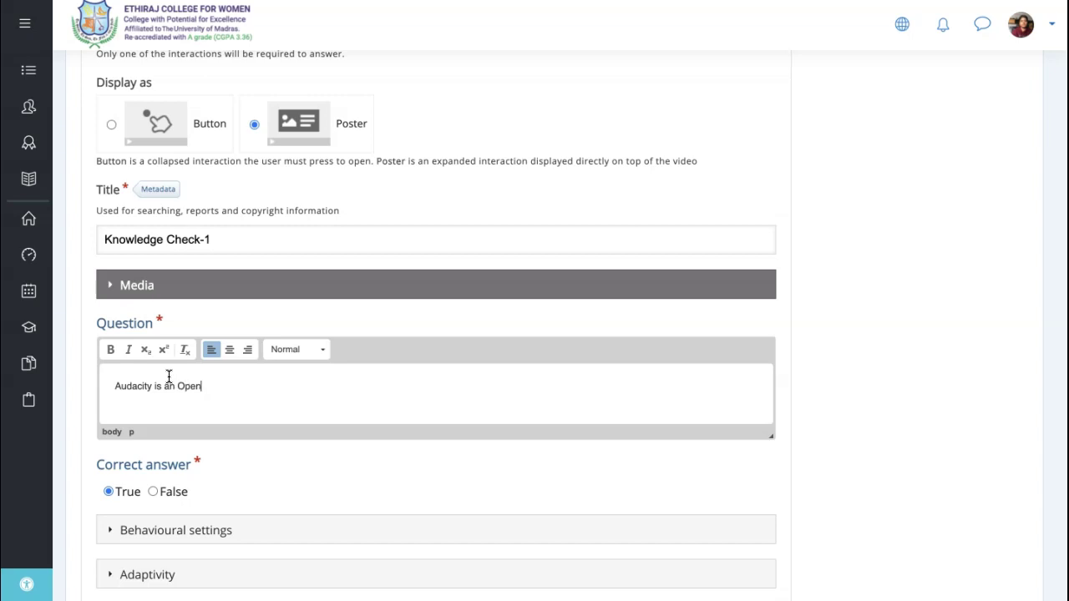
text(source Audio editing tool)
click(256, 440)
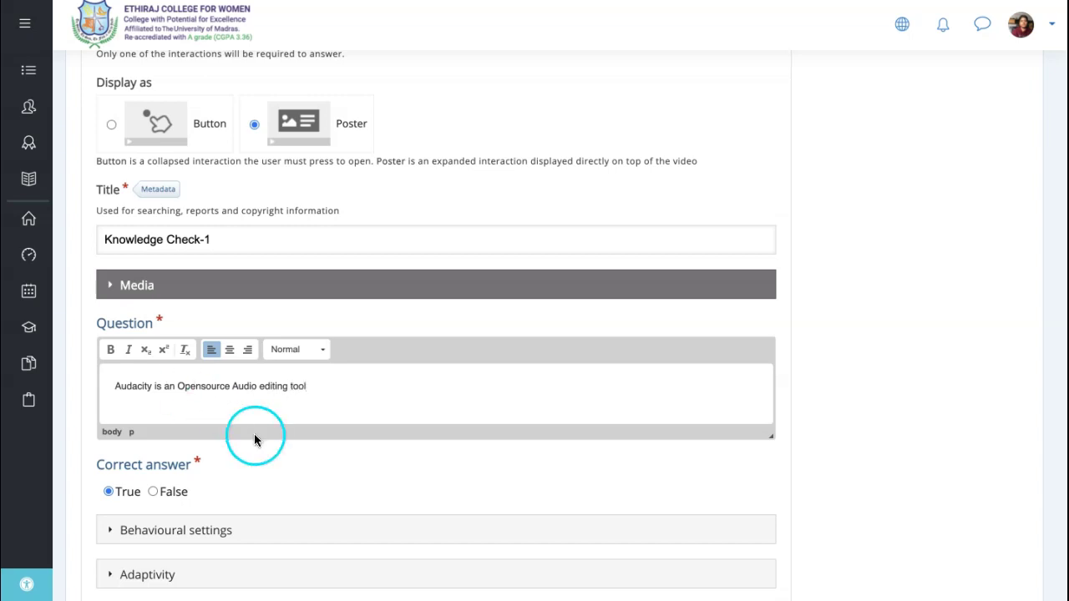
Examine the optional media types for the question without choosing one, and review the question text
scroll(275, 493, down, 1)
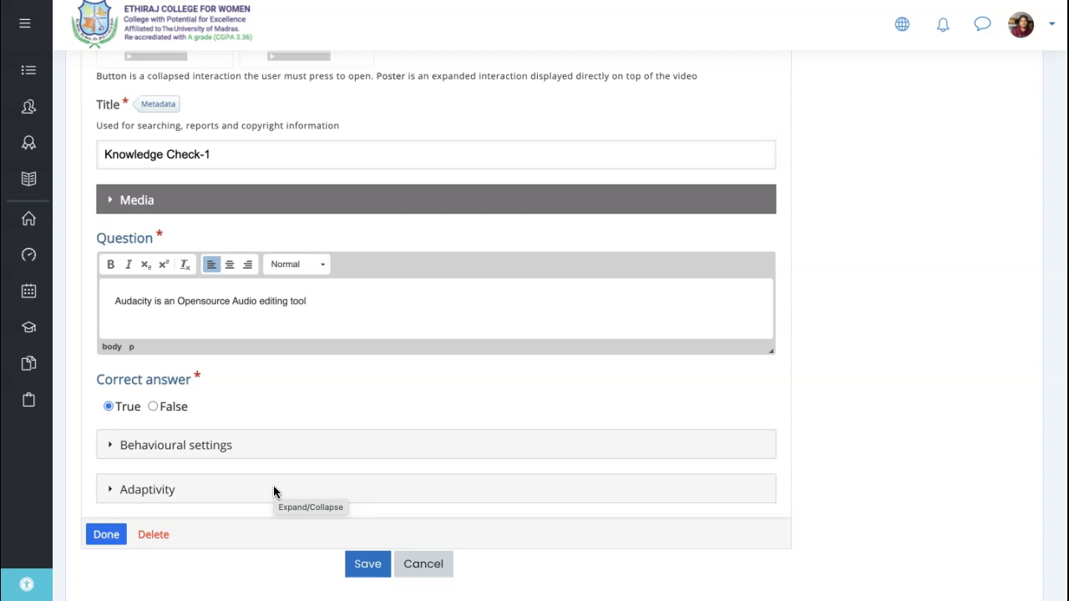
scroll(273, 493, down, 1)
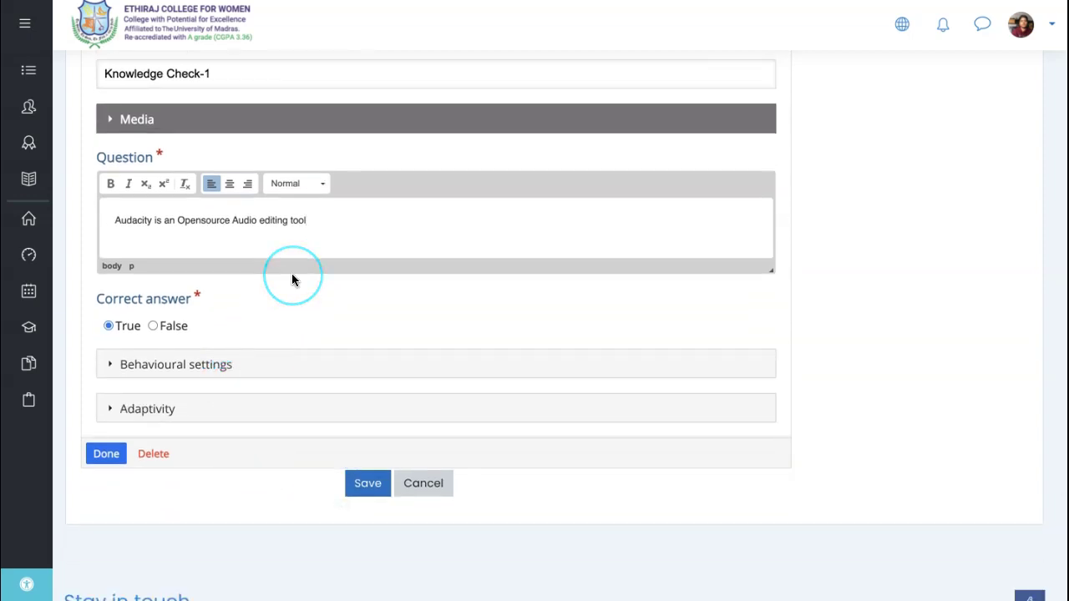
scroll(292, 276, up, 2)
click(115, 260)
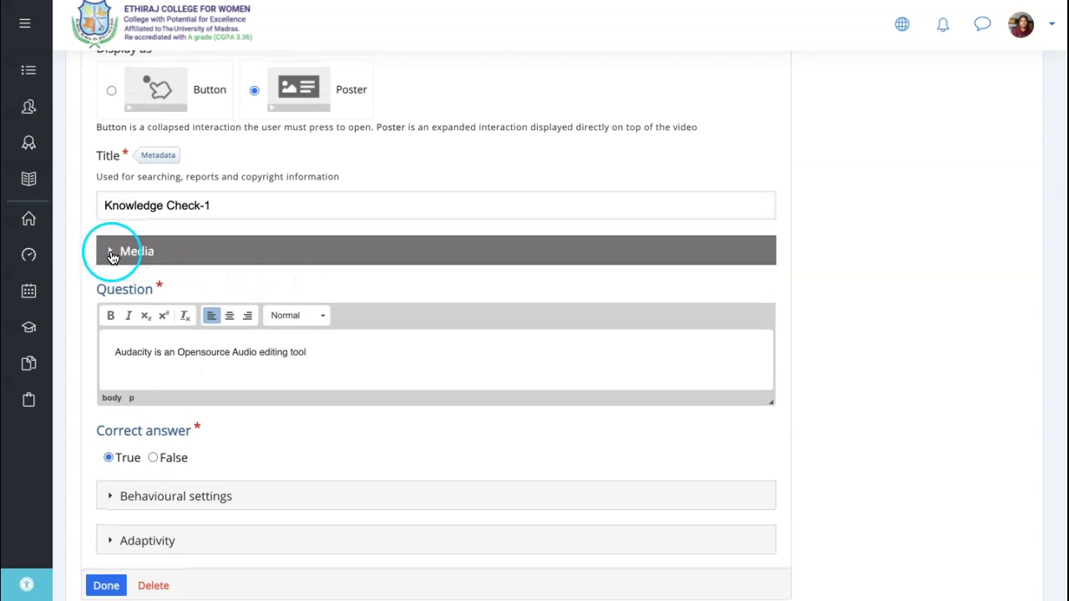
click(111, 254)
click(162, 338)
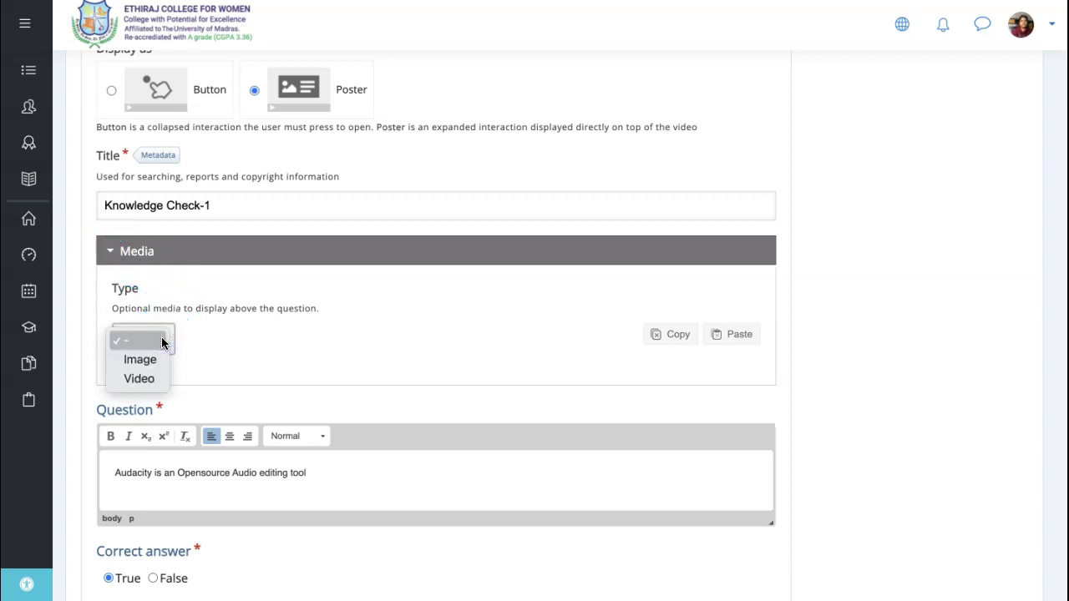
click(312, 351)
click(112, 251)
drag(117, 351, 323, 376)
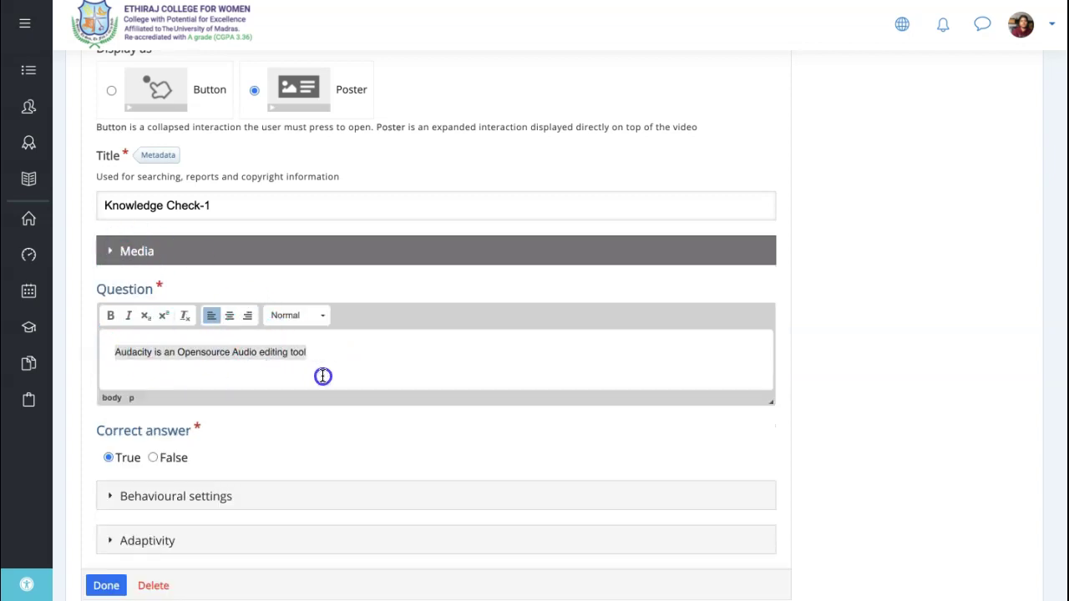
In the question's behavioural settings, disable the "Retry" and "Show Solution" buttons
scroll(323, 376, down, 2)
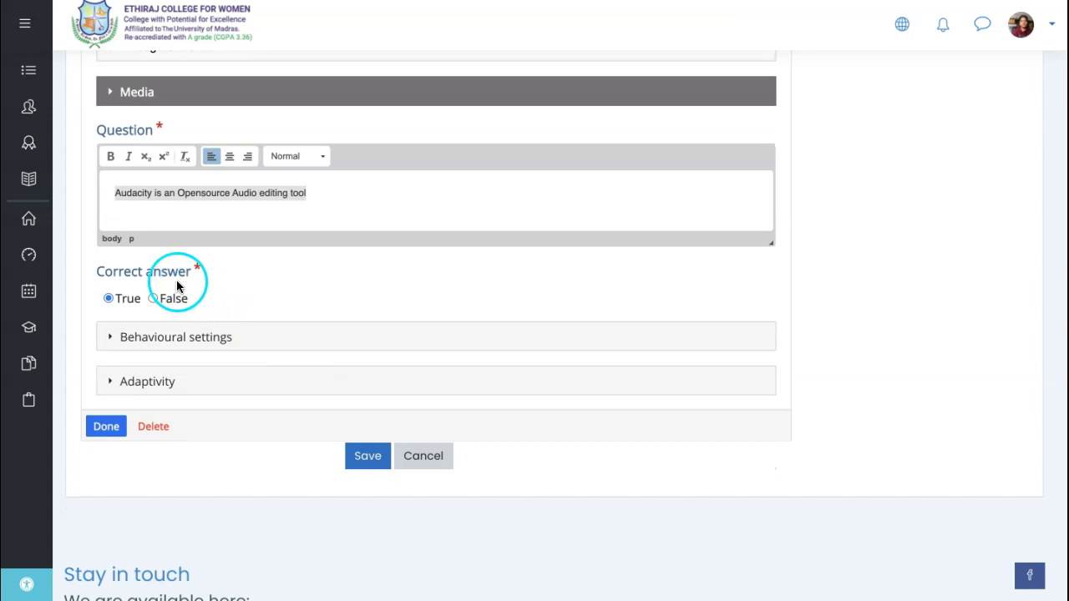
click(155, 340)
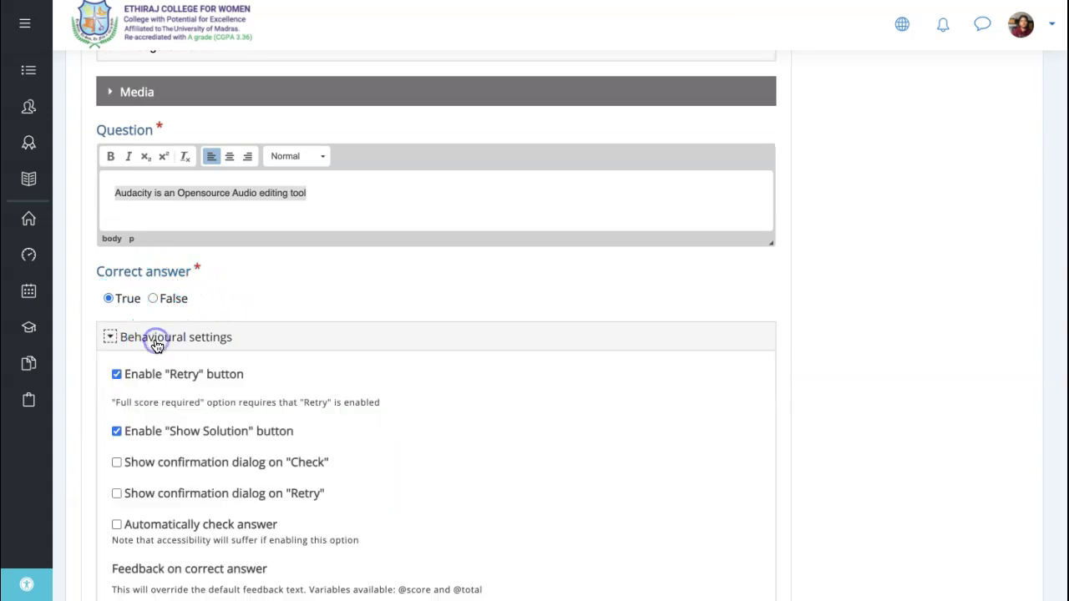
scroll(155, 345, down, 2)
click(117, 242)
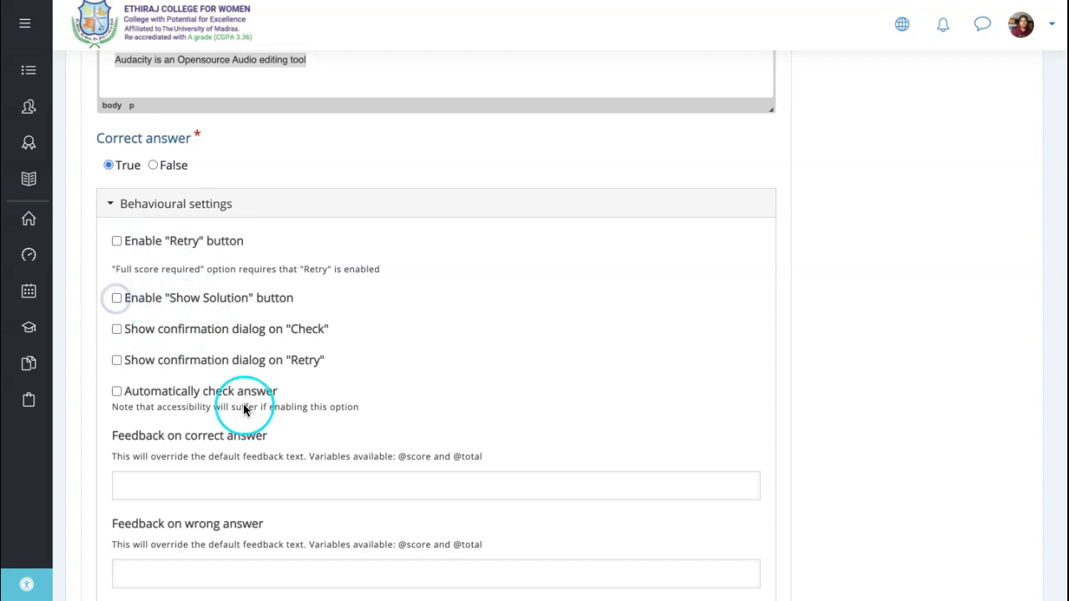
In the question's adaptivity settings, set the action on a wrong answer to seek to 0:00
scroll(244, 409, down, 3)
click(185, 462)
scroll(185, 462, down, 3)
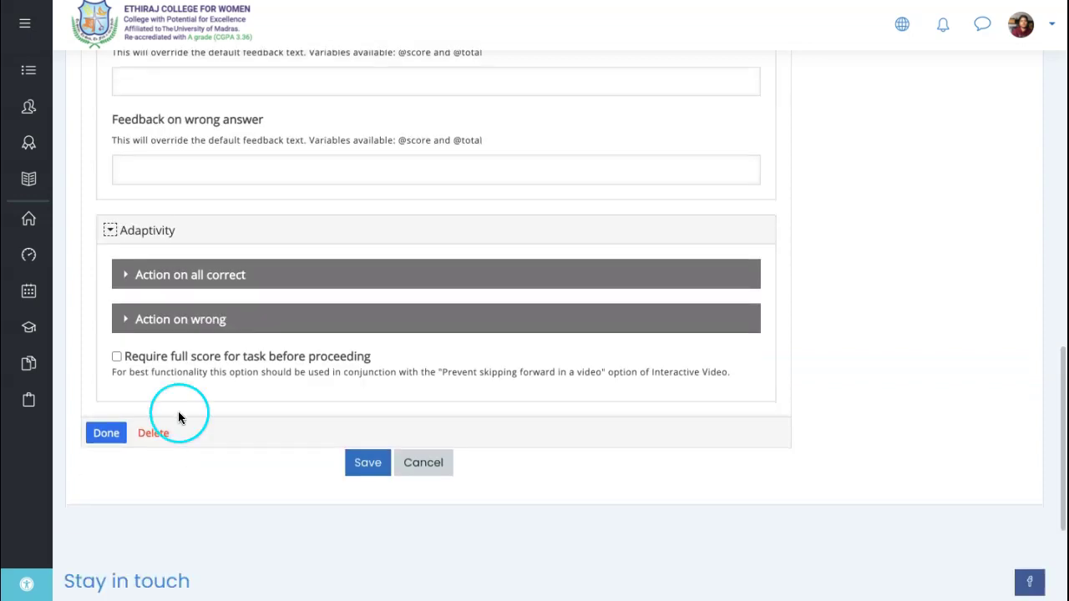
click(190, 276)
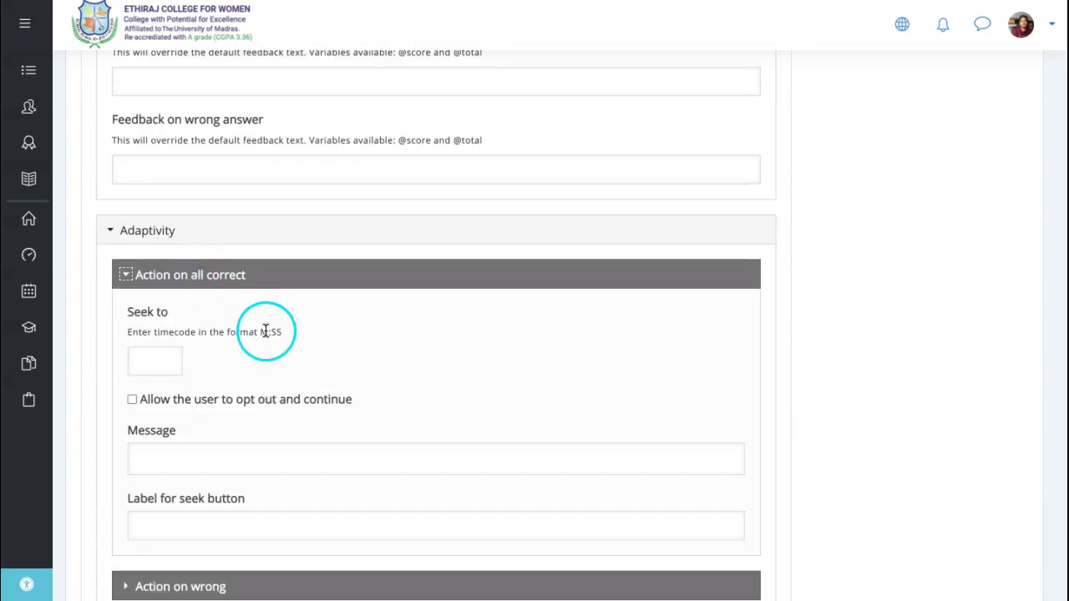
scroll(268, 386, down, 2)
click(187, 446)
scroll(189, 446, down, 2)
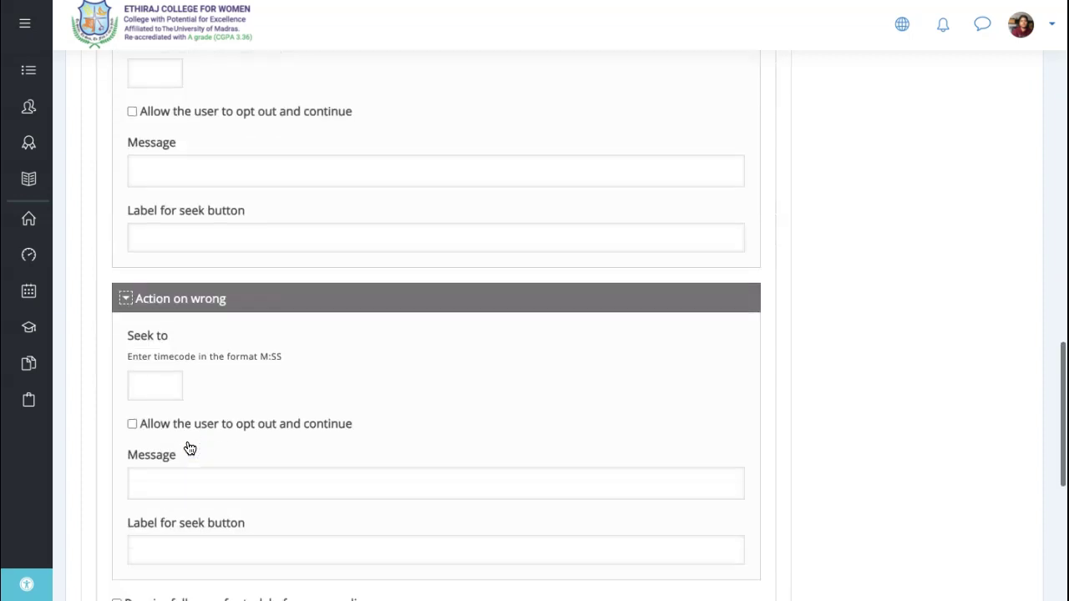
click(157, 387)
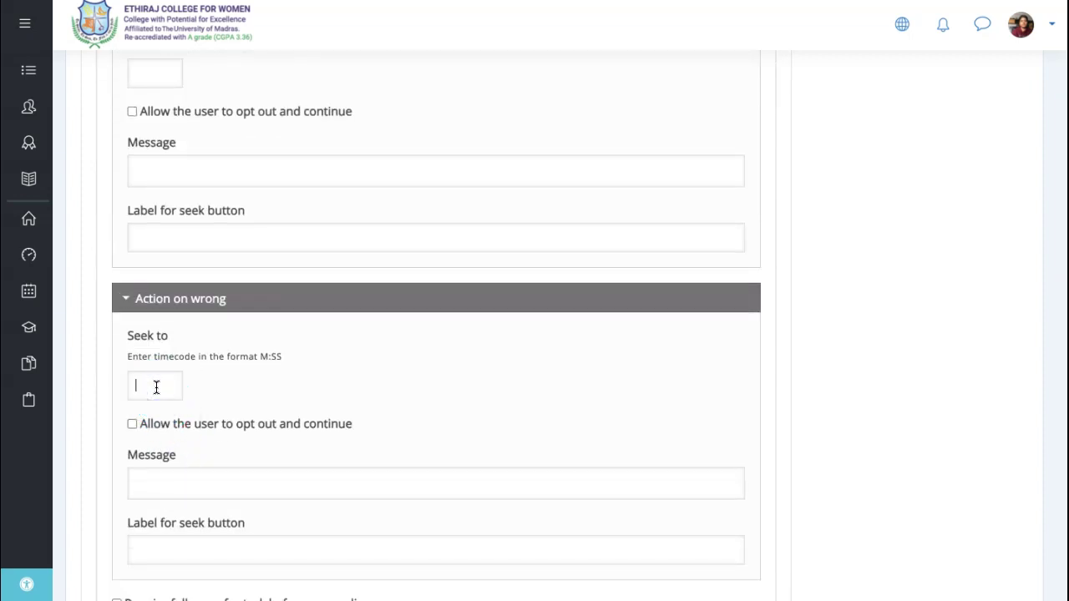
text(0:00)
scroll(279, 422, down, 1)
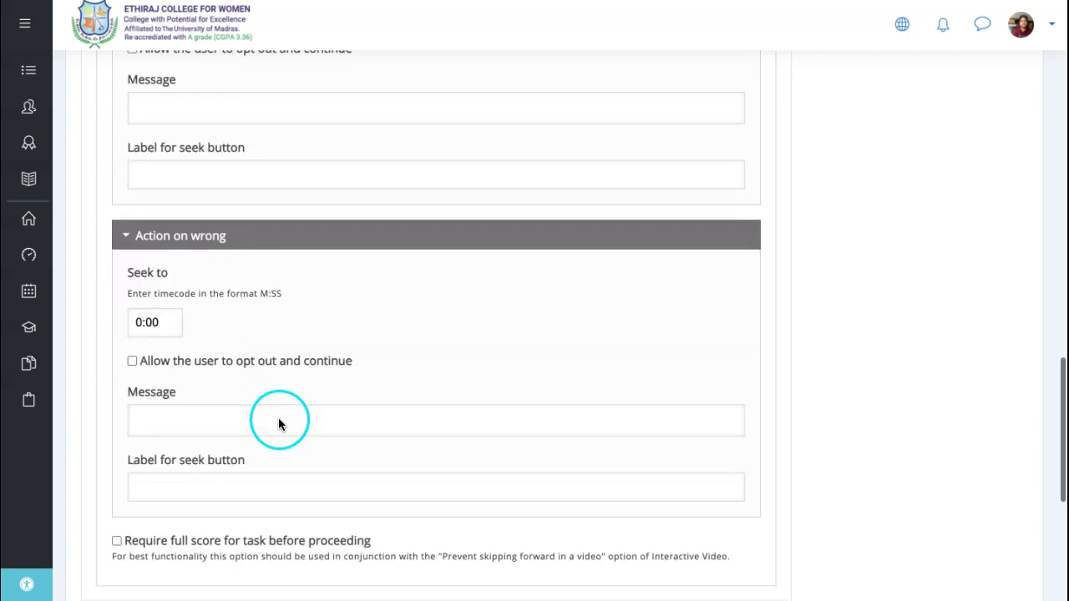
drag(136, 323, 175, 323)
click(262, 410)
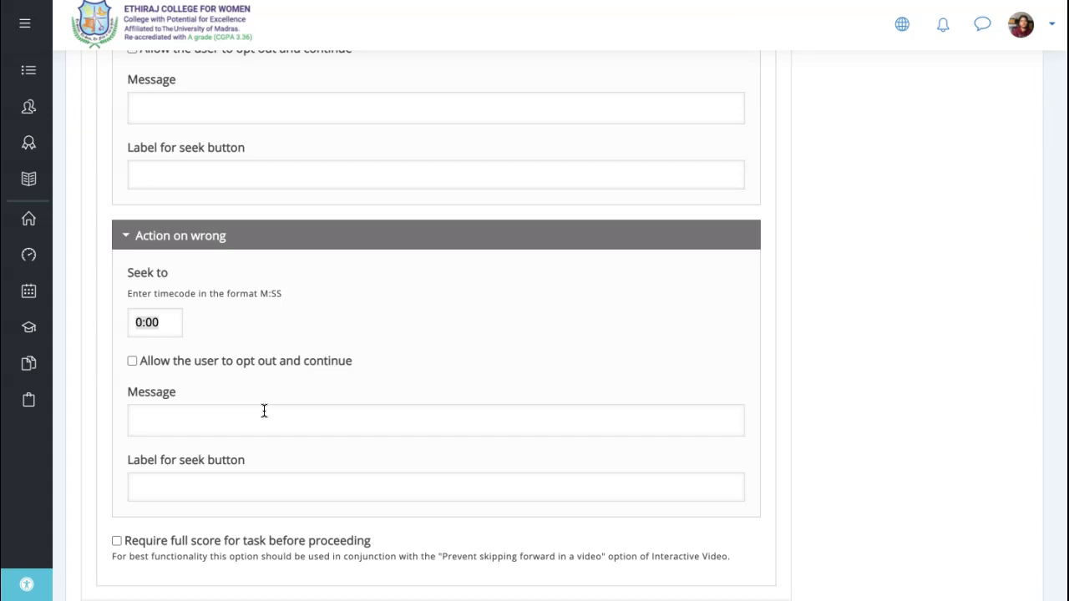
Require a full score for the task before proceeding, and finish editing the True/False question
scroll(264, 410, down, 3)
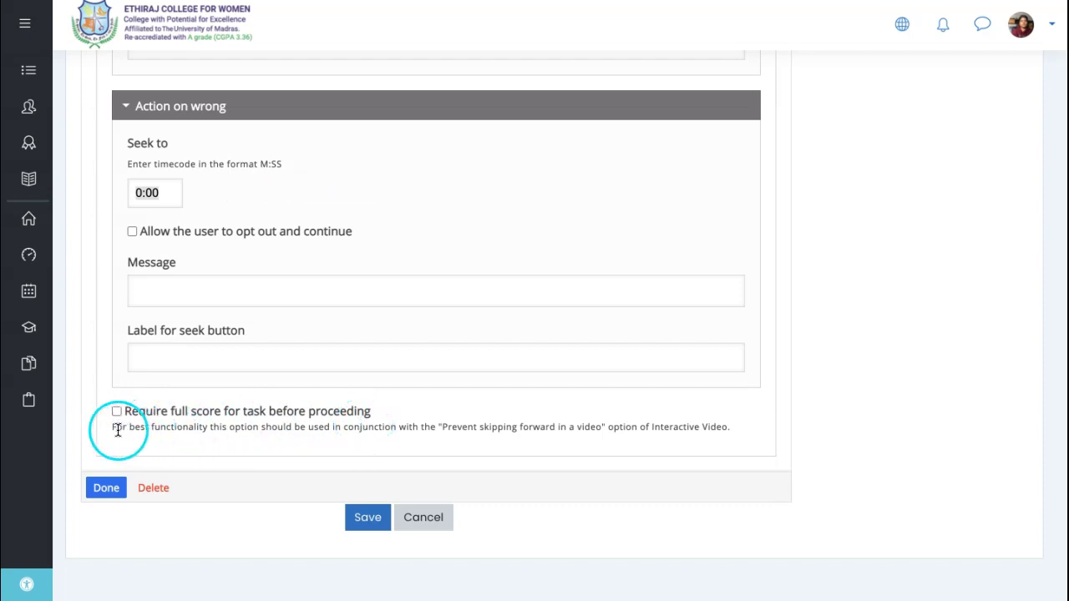
drag(106, 430, 405, 433)
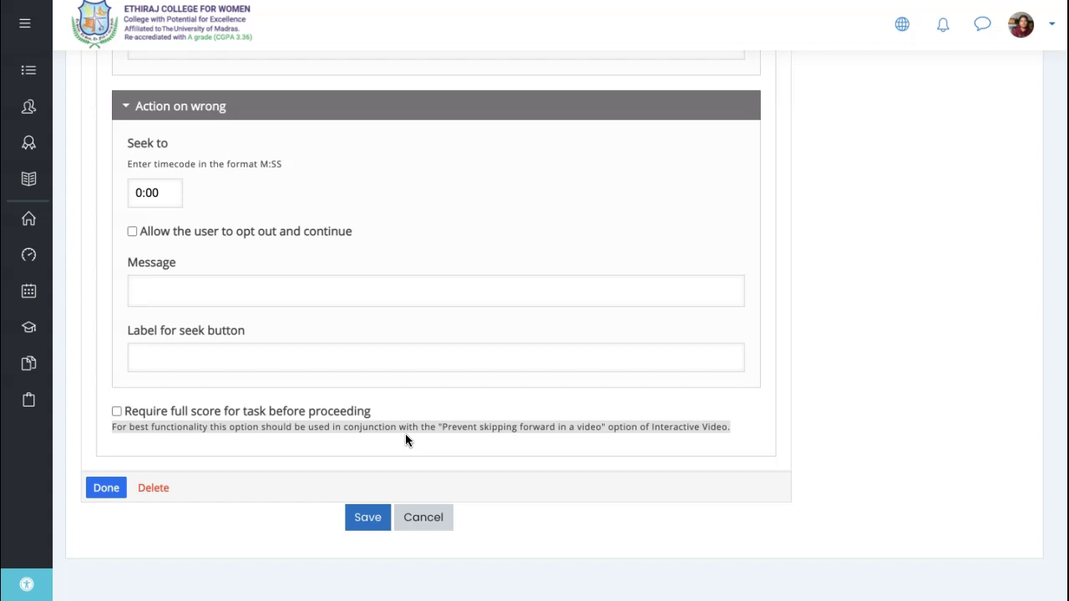
click(443, 427)
drag(442, 426, 606, 432)
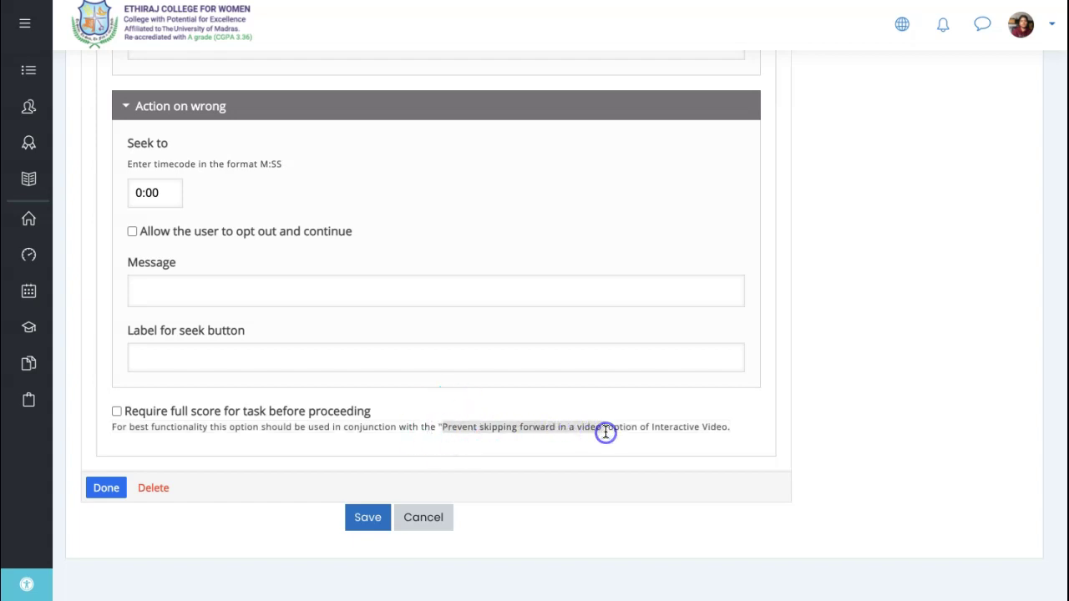
click(117, 412)
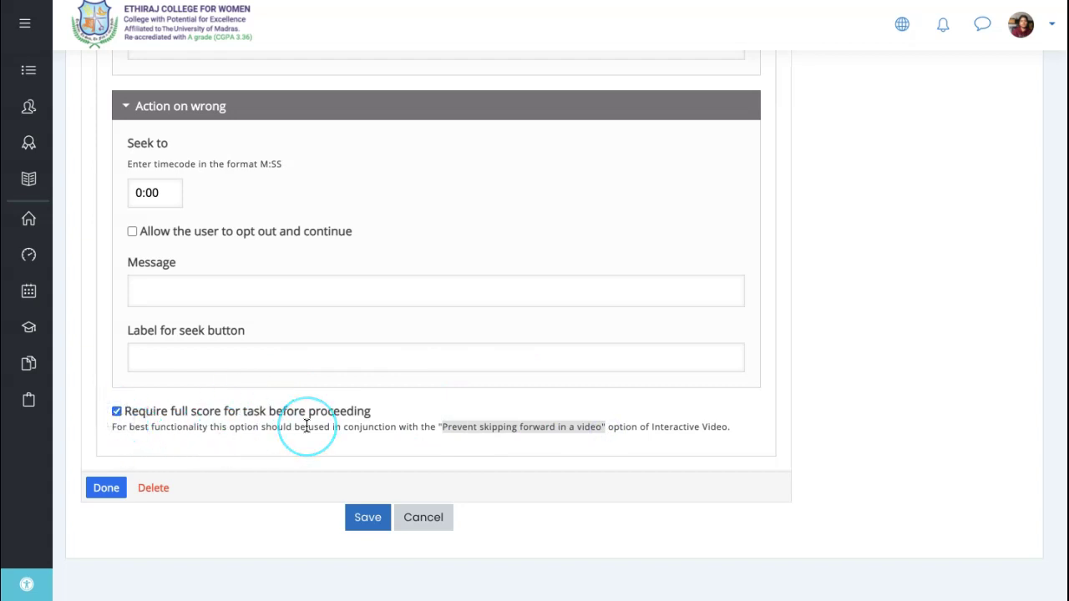
click(97, 491)
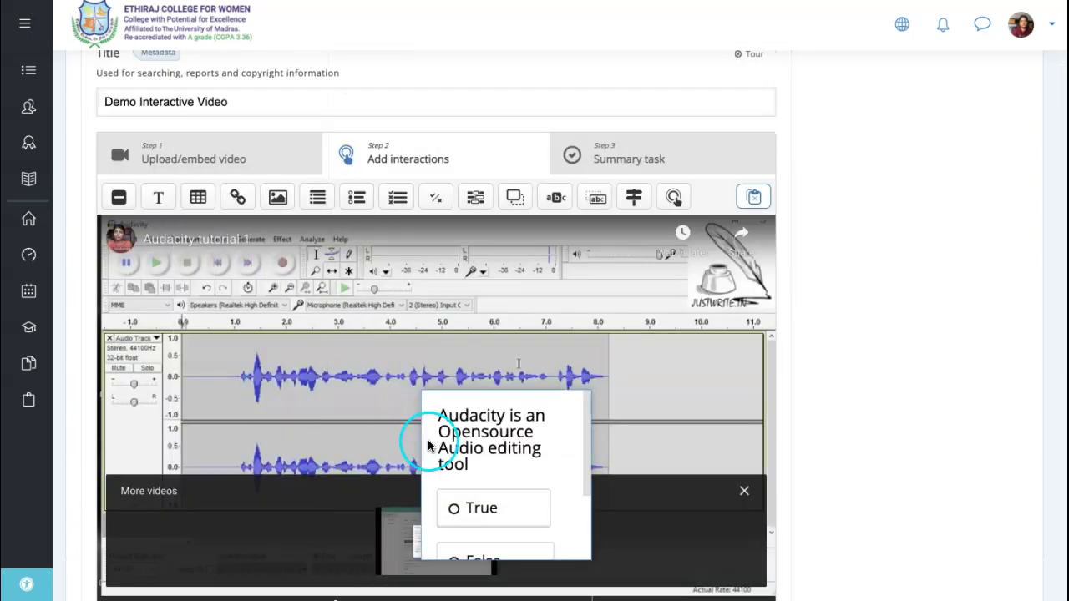
Move the True/False question box up and toward the middle of the video frame, clear of the suggested videos overlay
click(443, 441)
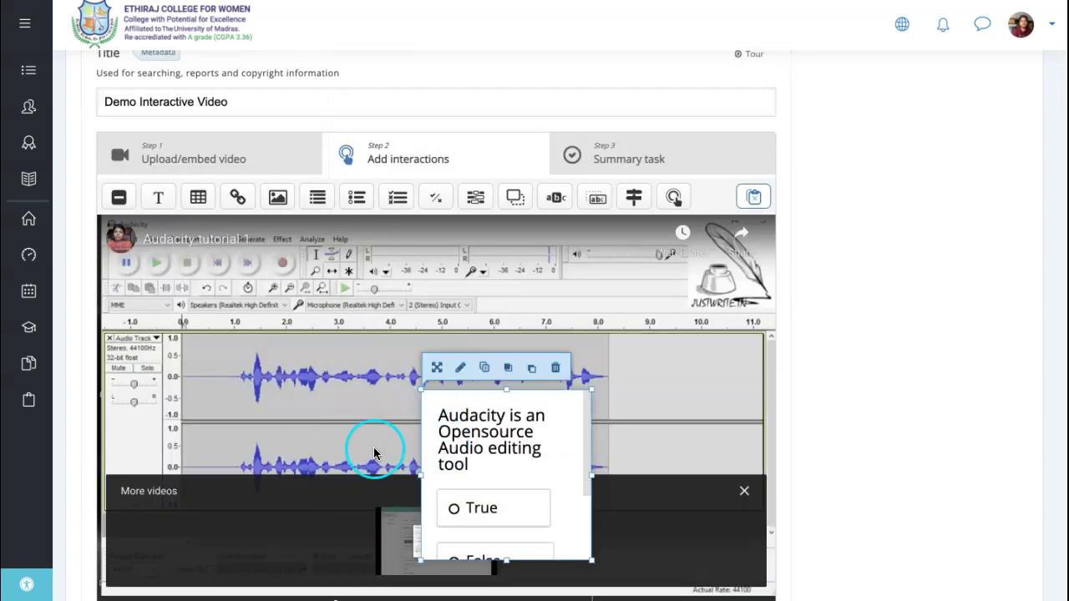
drag(432, 449, 435, 442)
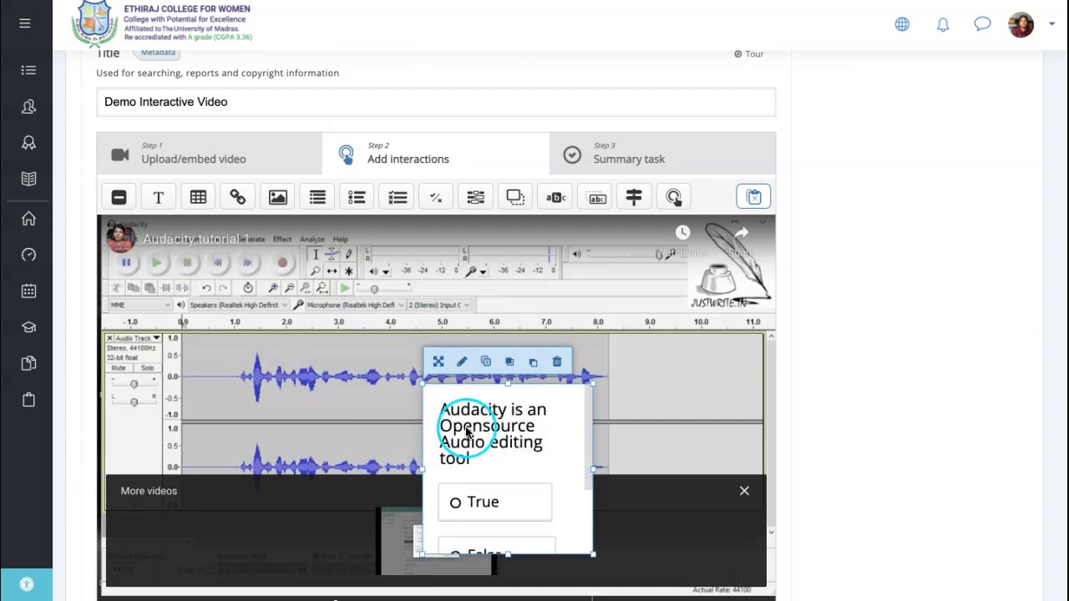
click(443, 368)
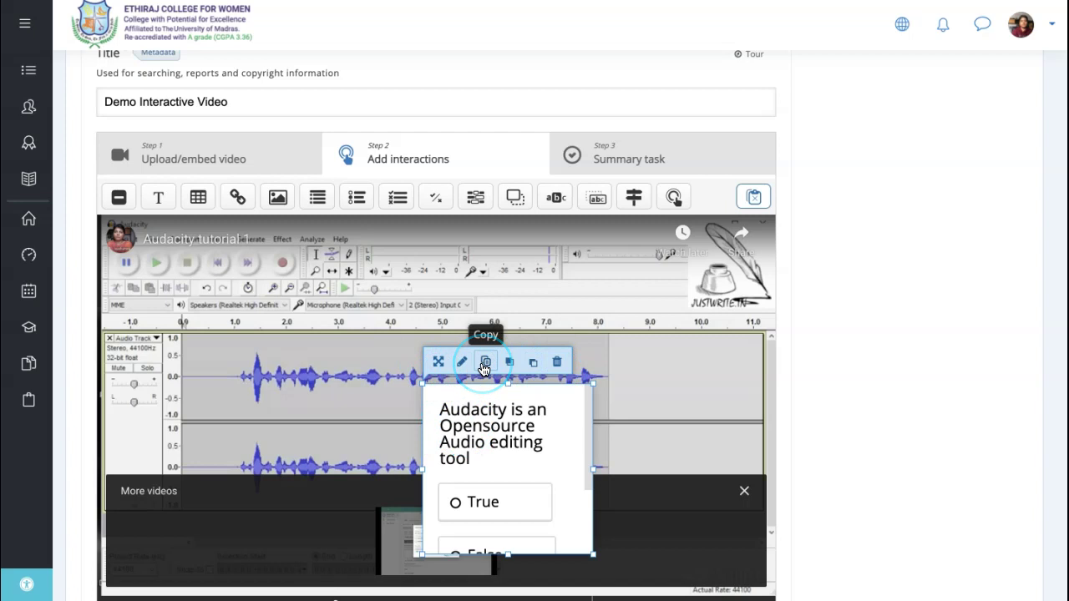
click(533, 368)
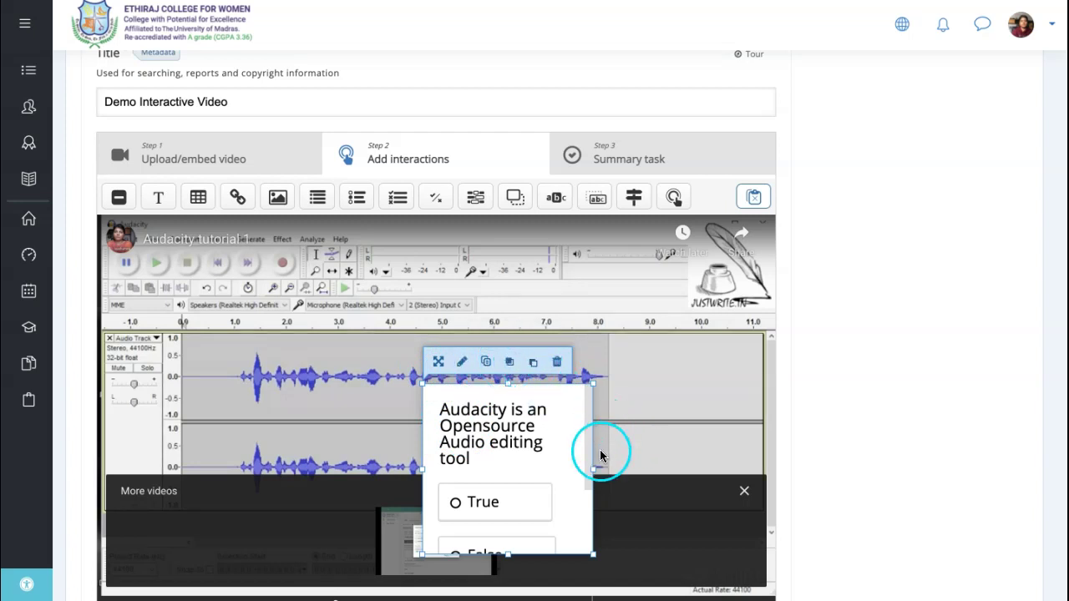
drag(537, 456, 391, 372)
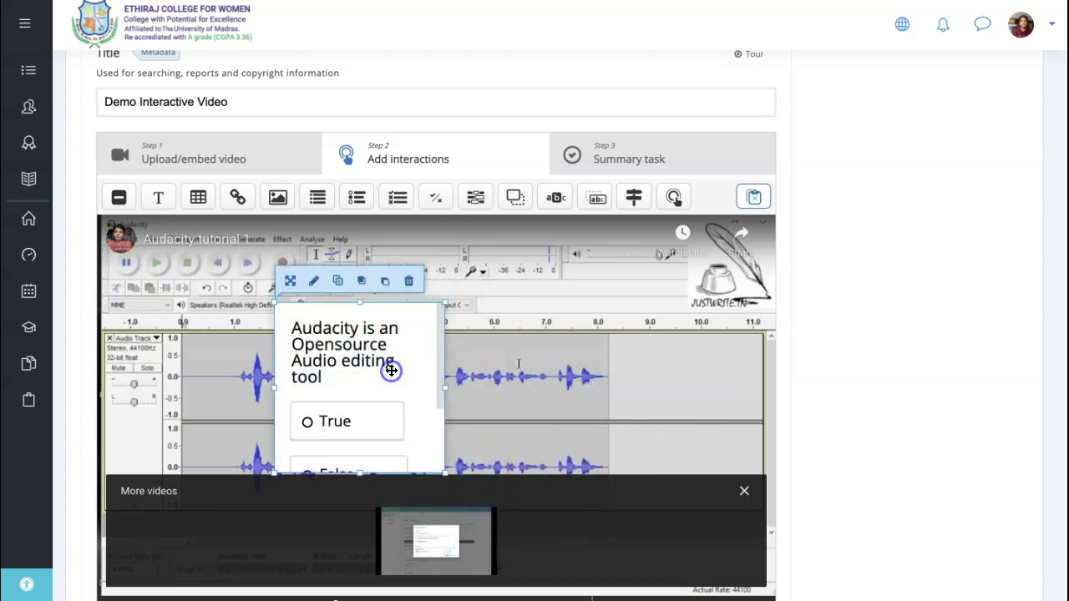
click(372, 287)
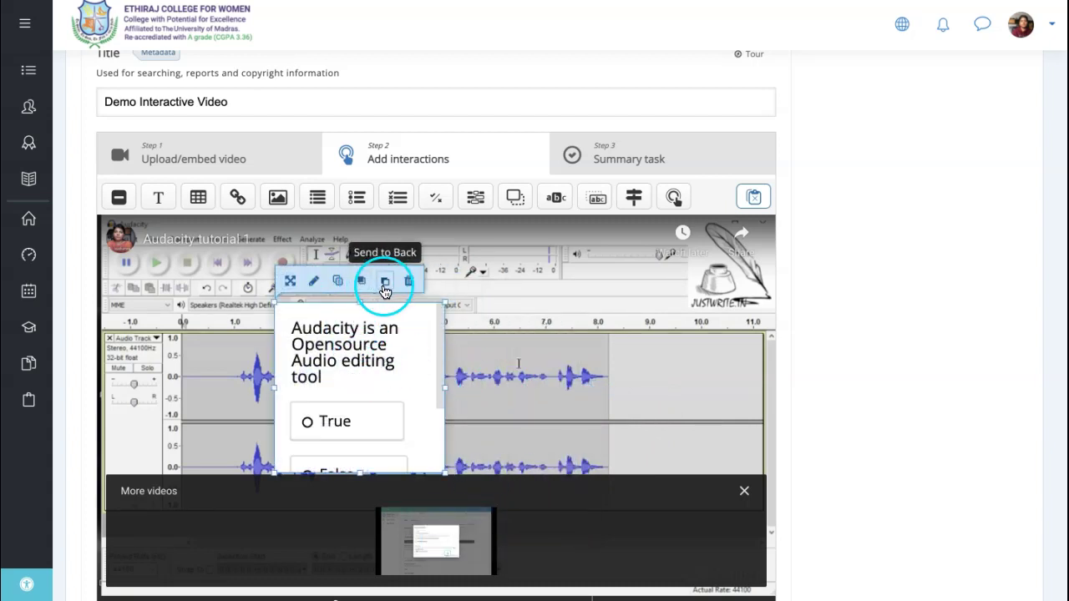
click(411, 285)
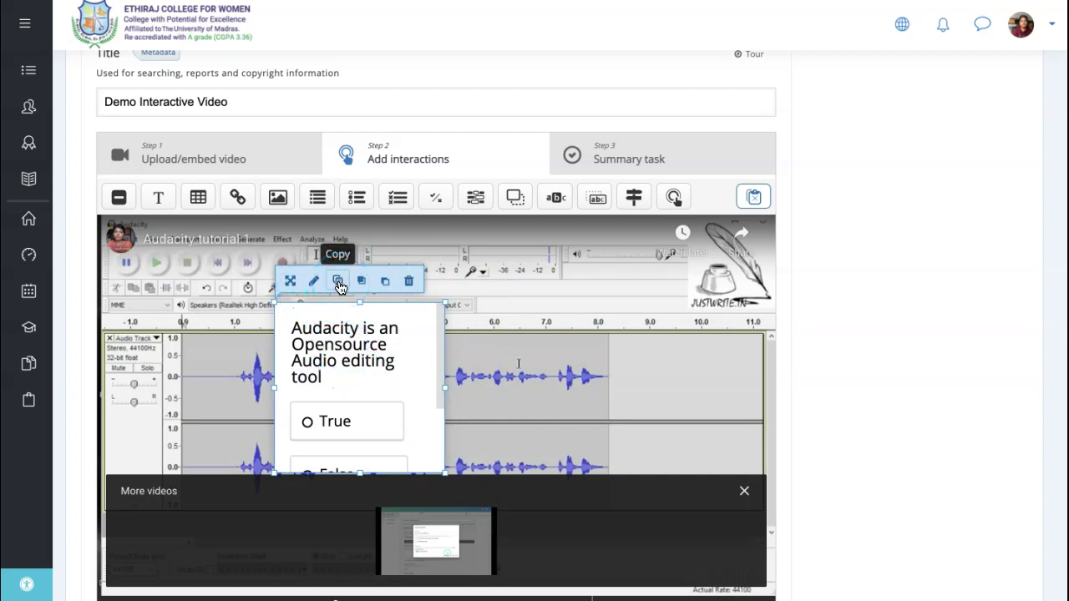
click(473, 442)
Scrub the video forward to 3:08, look at the paste option, and return to the question at 1:53
scroll(470, 453, down, 1)
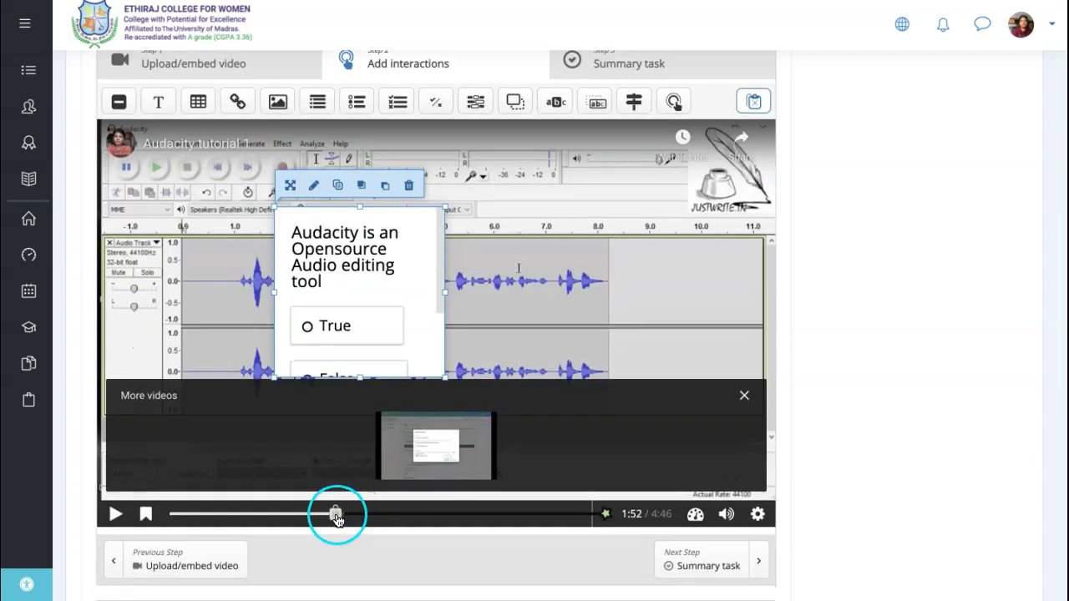
drag(335, 514, 447, 513)
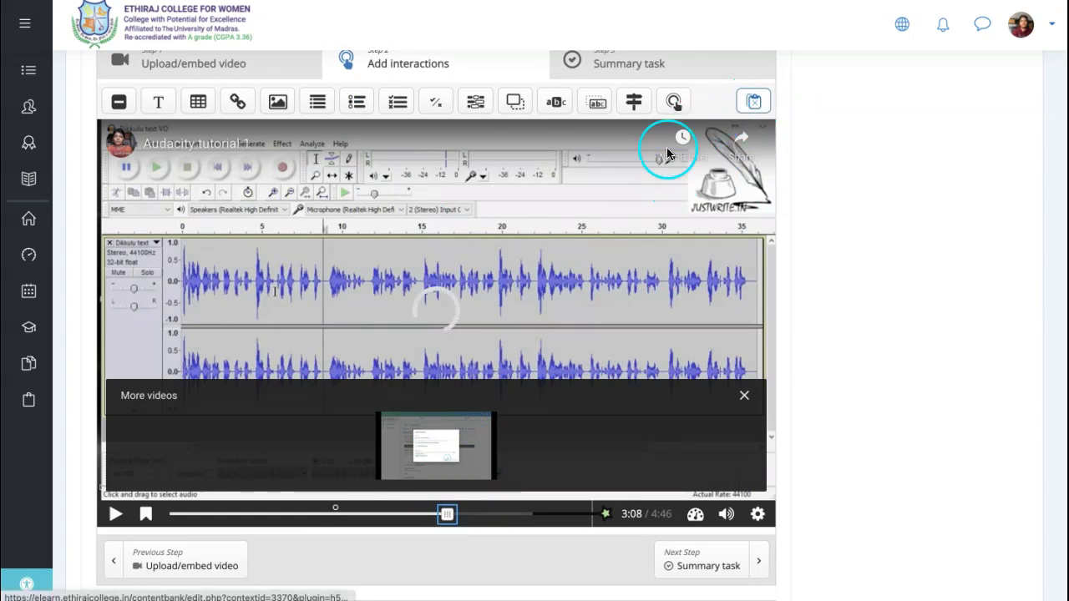
scroll(668, 155, up, 1)
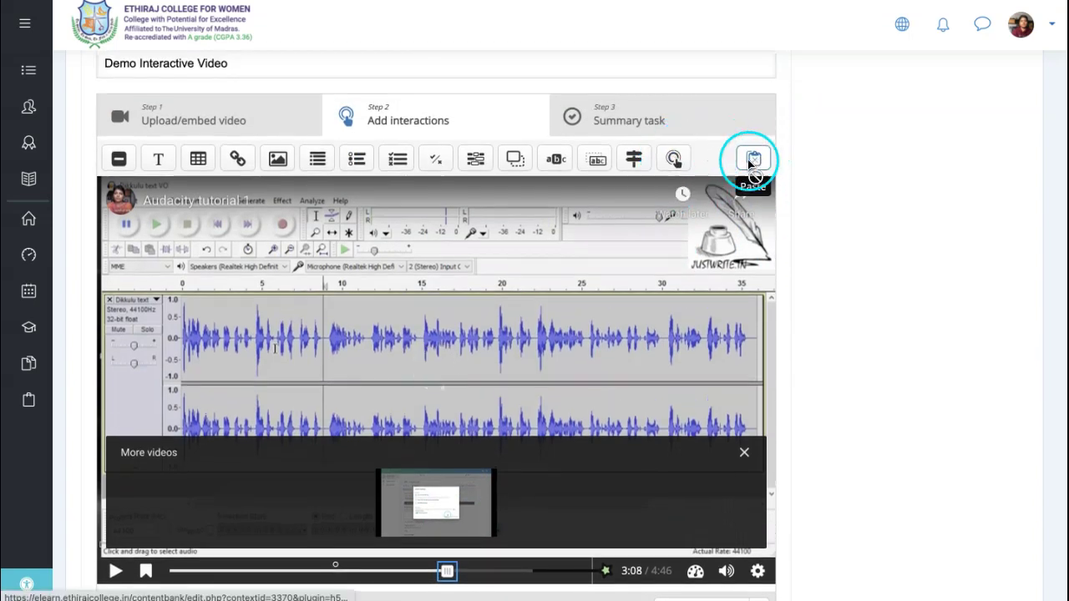
drag(447, 570, 338, 570)
Widen the question box until its text fits on one line, move it higher in the frame, and extend its height
click(294, 272)
drag(275, 264, 125, 246)
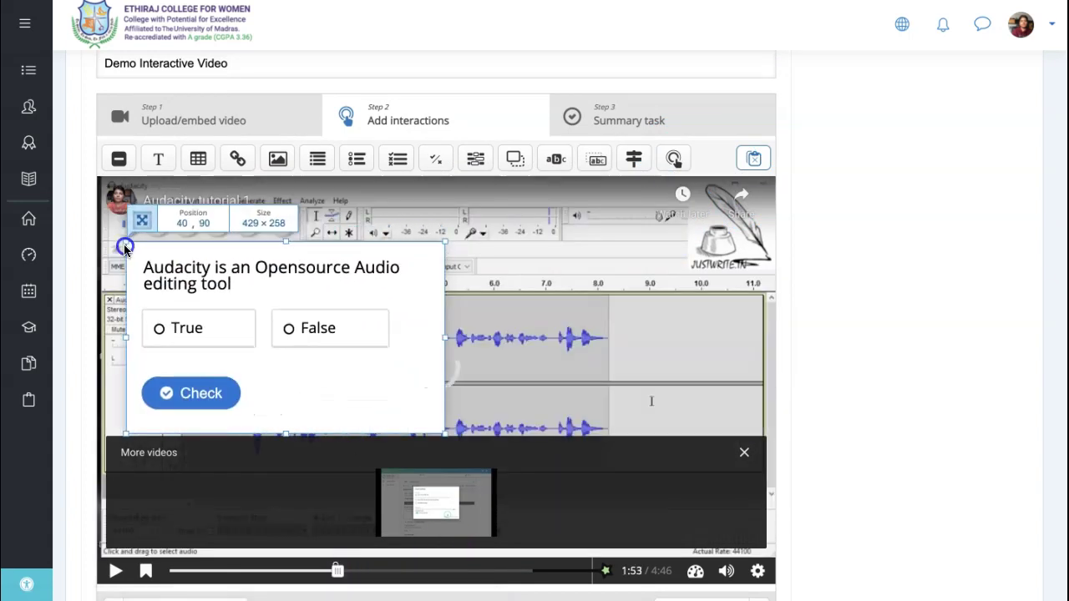
click(494, 349)
click(443, 341)
drag(593, 340, 601, 341)
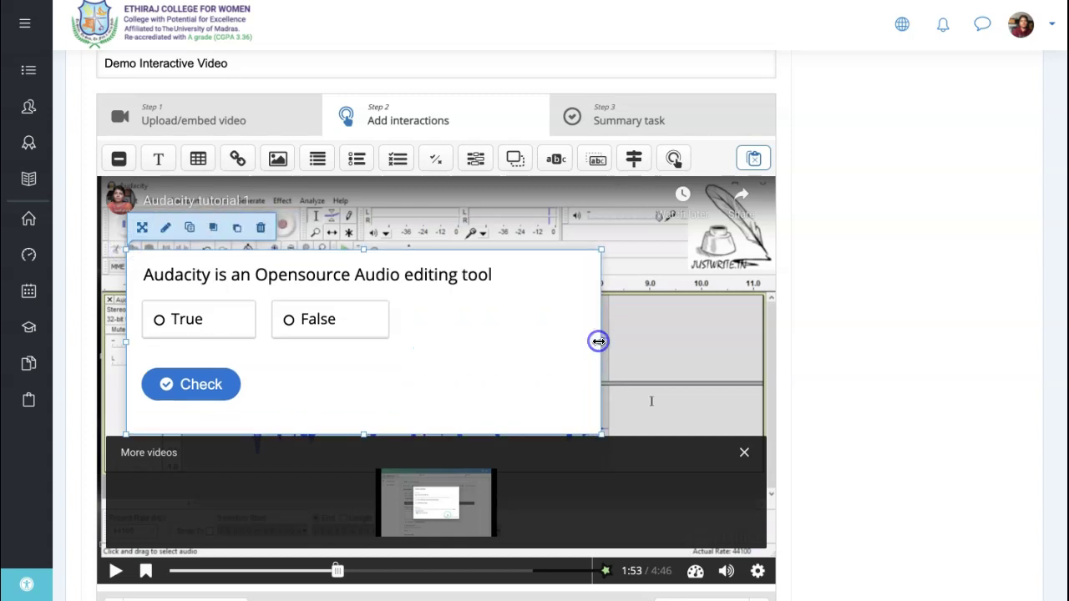
drag(509, 300, 549, 244)
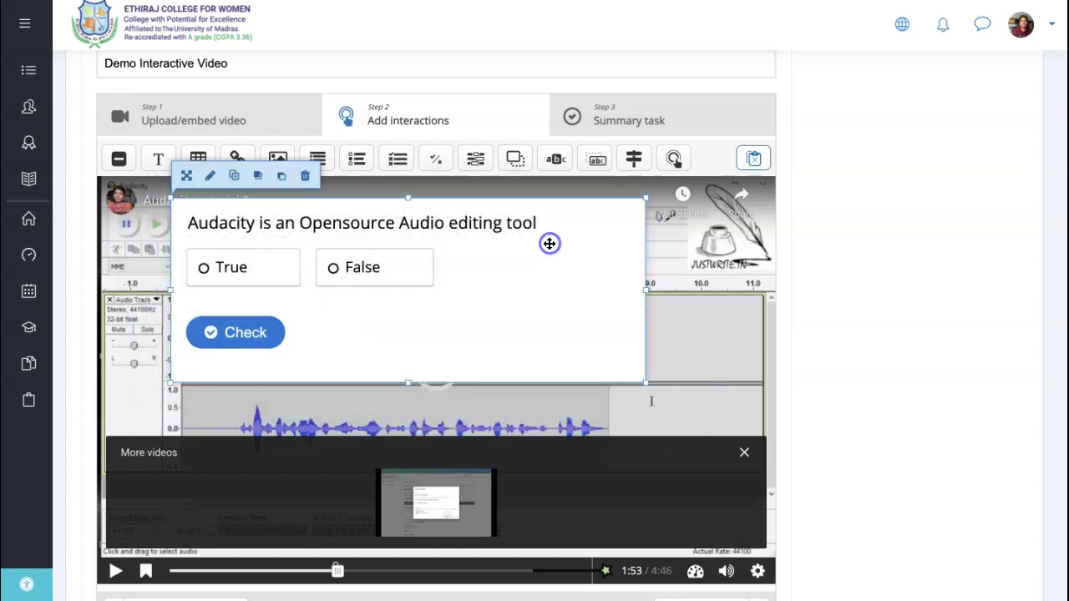
drag(404, 381, 407, 414)
Dismiss the suggested videos overlay, and reposition and enlarge the question box to cover most of the video frame
click(744, 452)
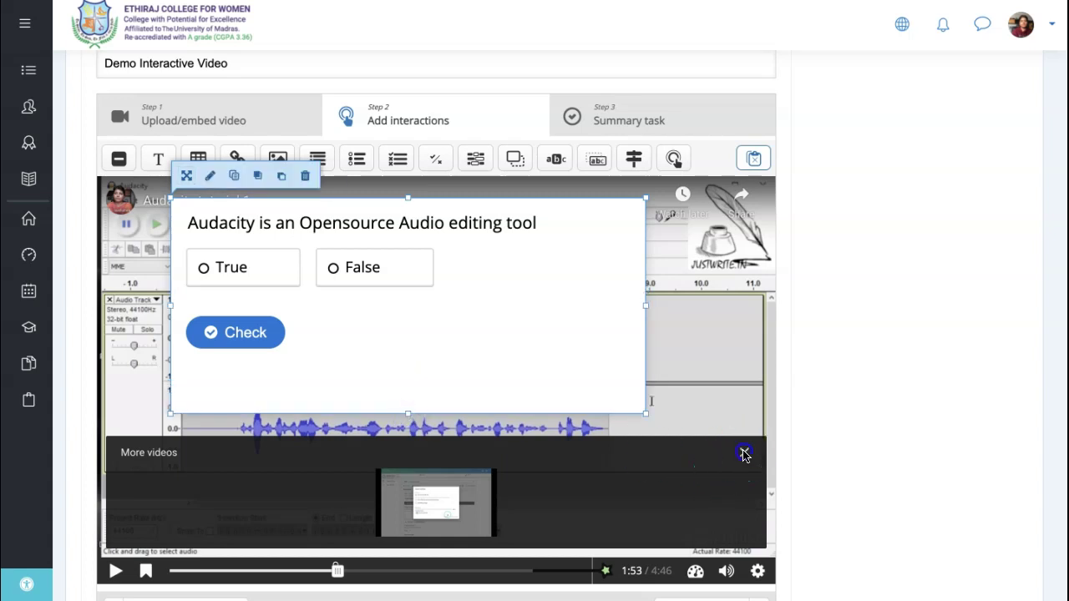
click(744, 453)
drag(520, 369, 448, 401)
drag(178, 228, 155, 204)
drag(652, 442, 697, 481)
click(473, 402)
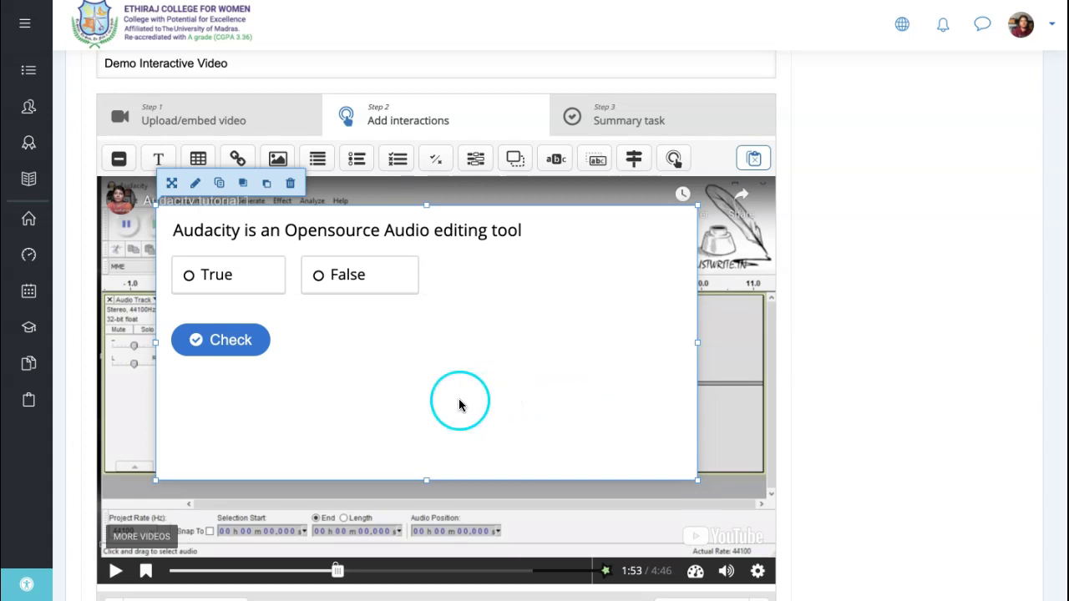
Examine the interactive video's behavioural settings, from the start time to the sound option, keeping the "Retry" button override at Disabled
scroll(443, 426, down, 5)
scroll(309, 460, down, 1)
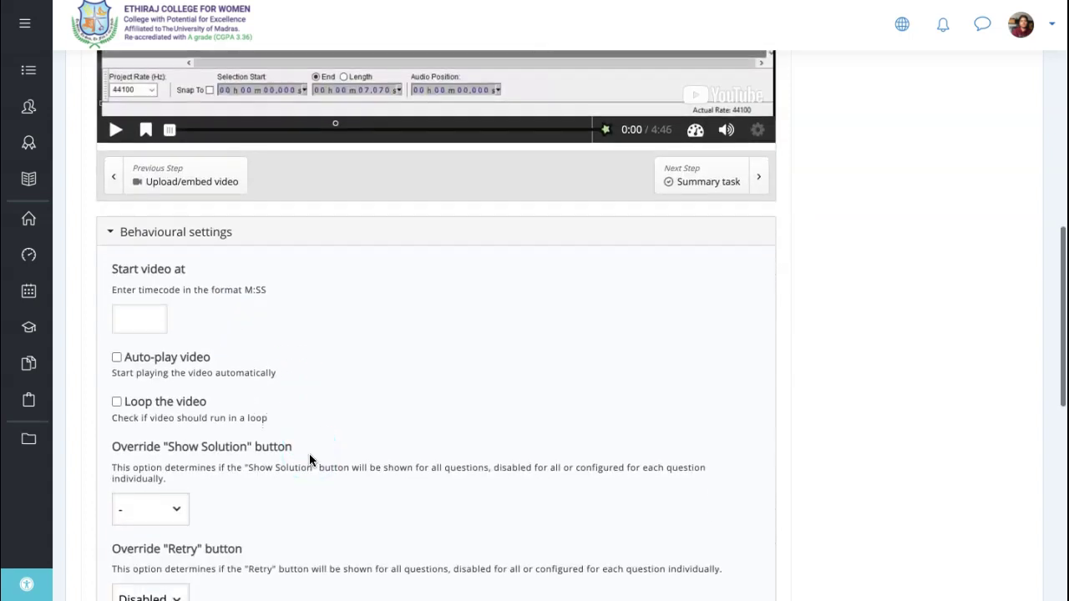
click(115, 182)
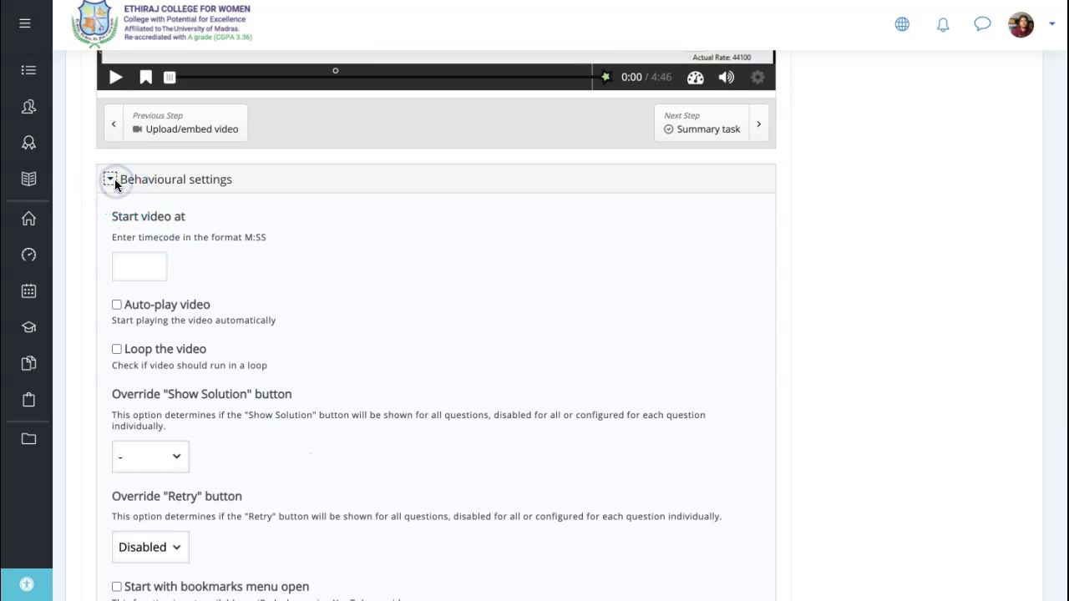
click(115, 183)
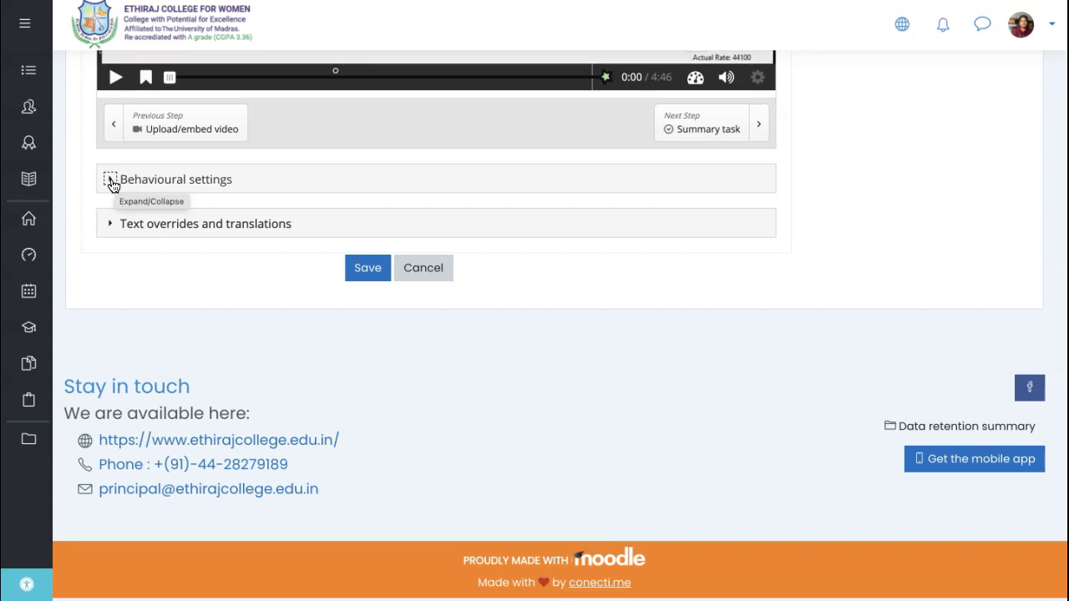
click(114, 183)
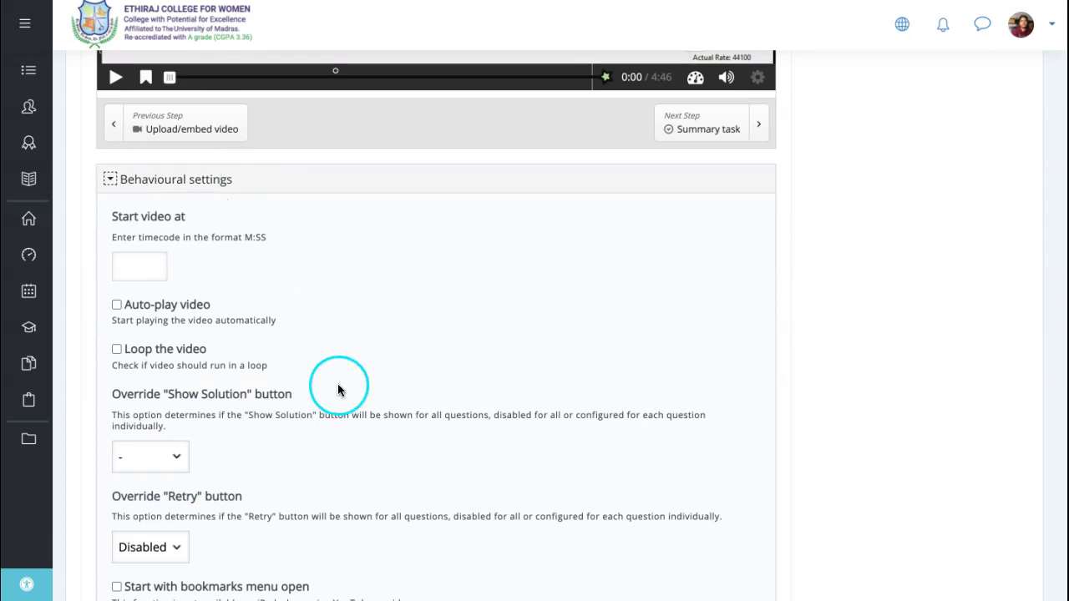
scroll(339, 389, down, 1)
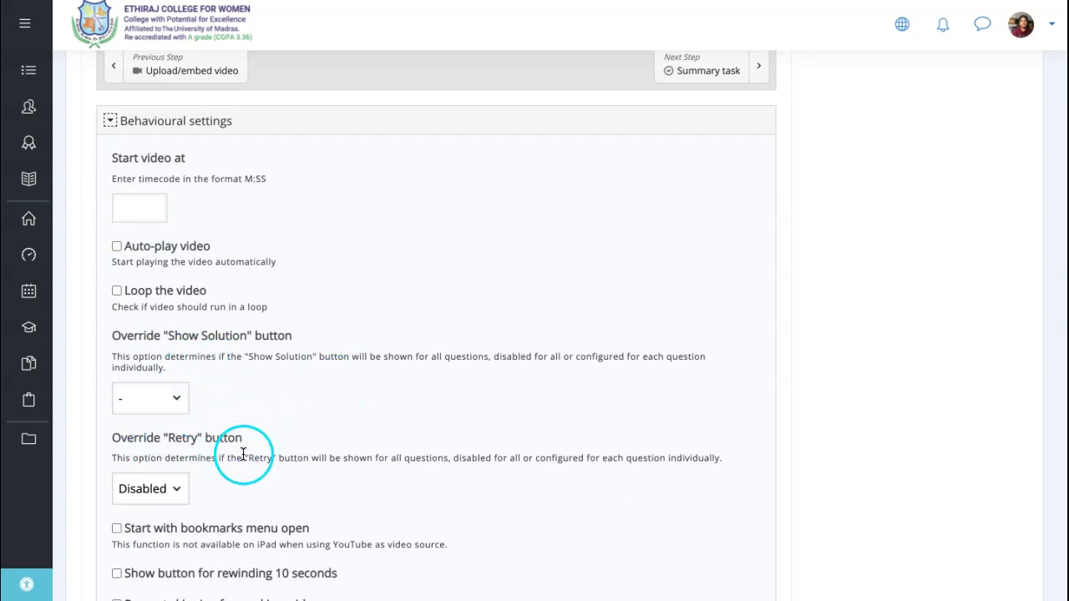
scroll(269, 494, down, 2)
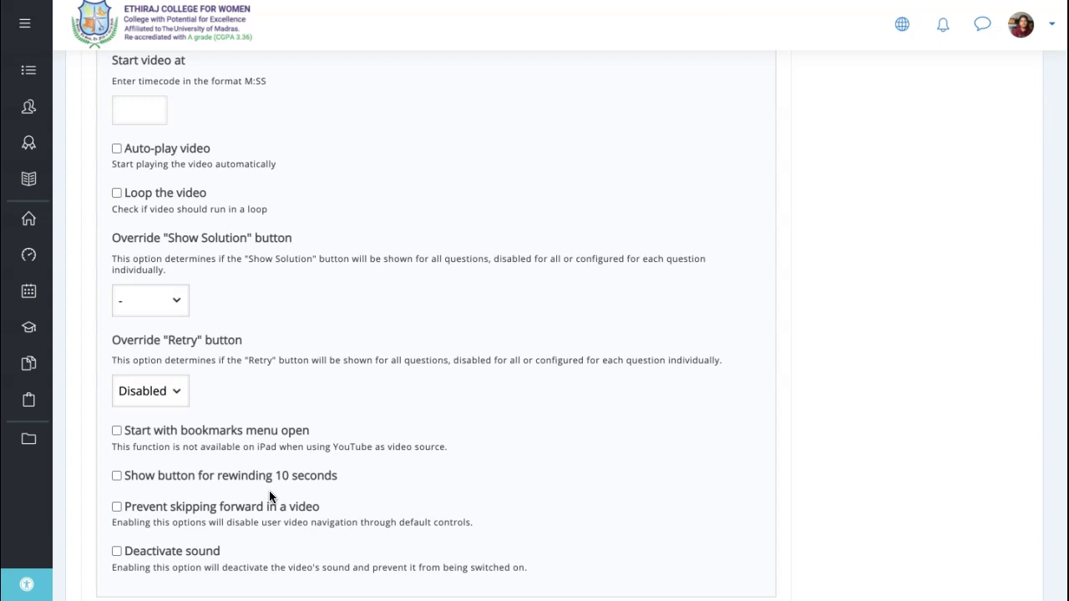
click(174, 386)
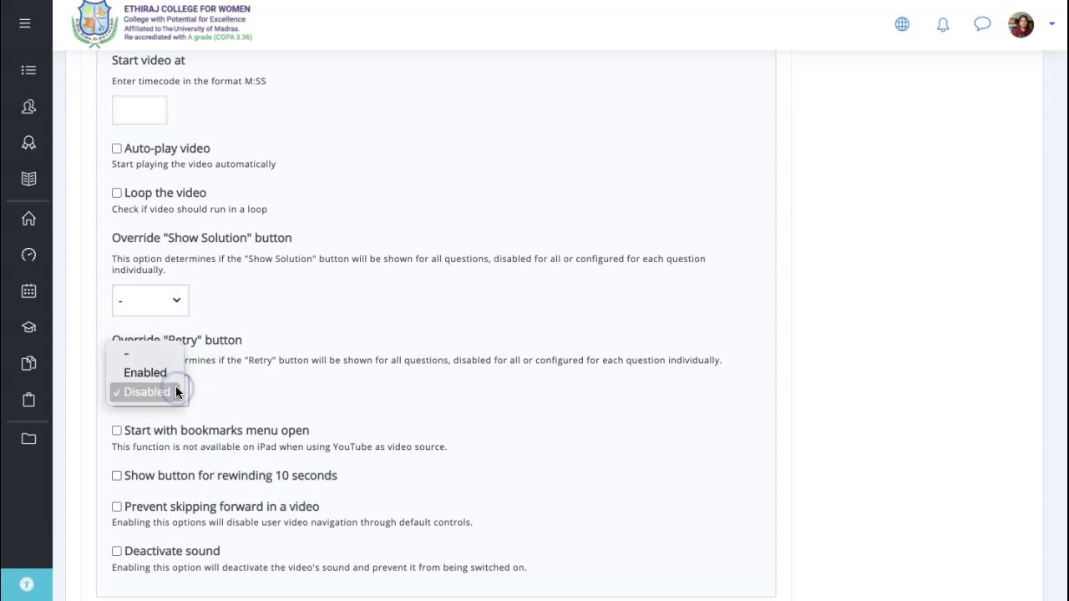
click(172, 394)
scroll(207, 399, down, 2)
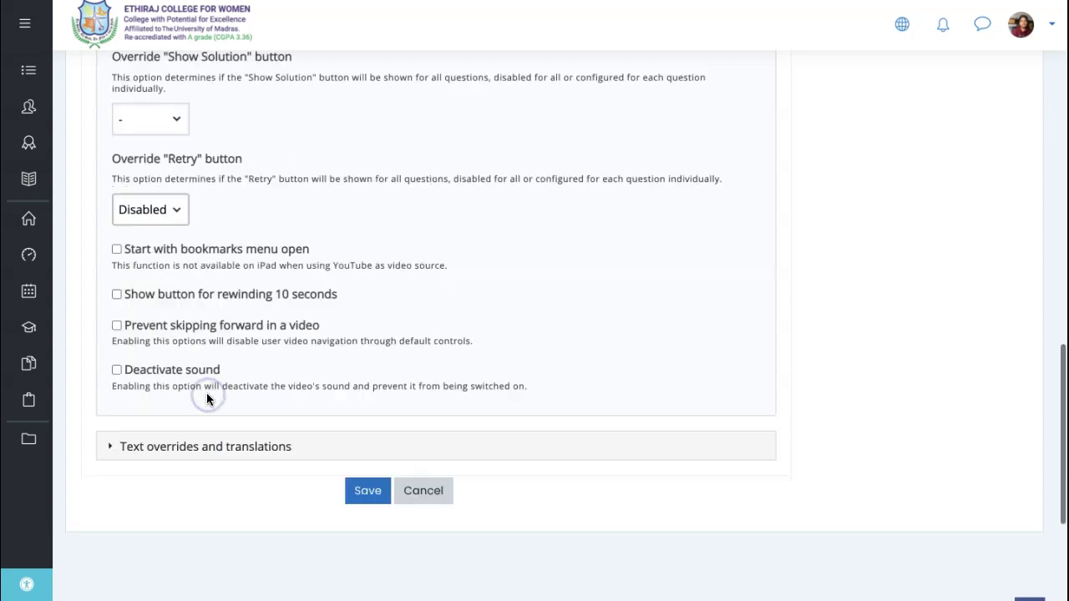
click(193, 359)
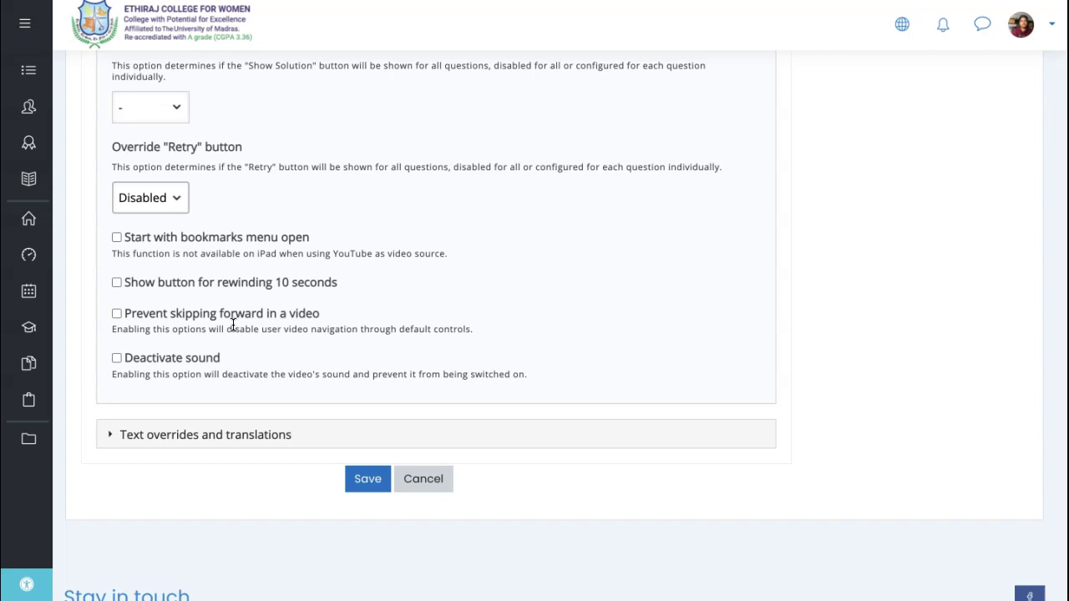
Save the interactive video and bring up its preview in the content bank
click(377, 487)
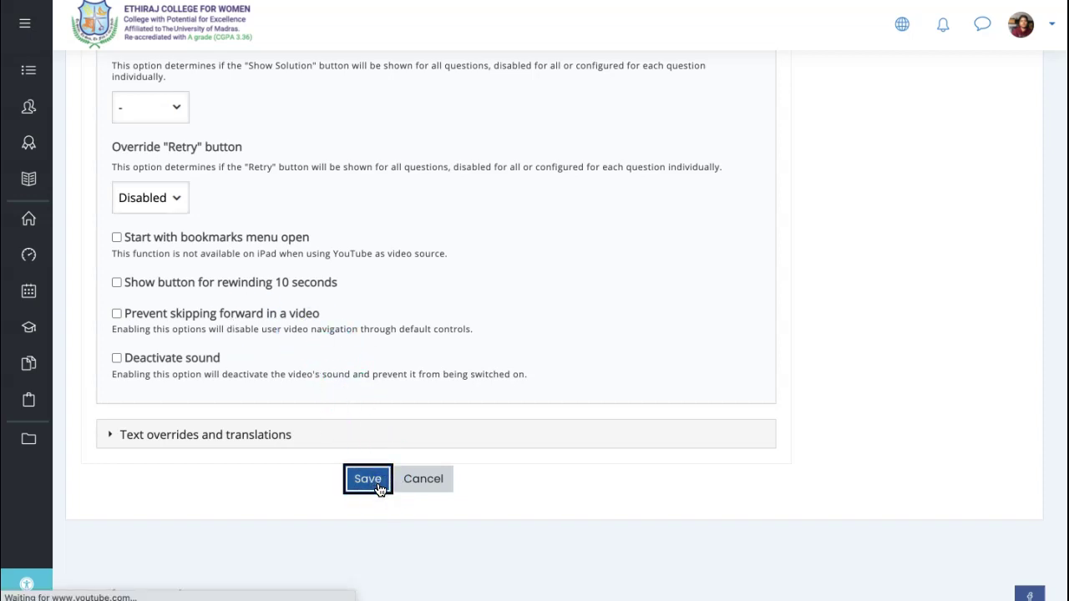
scroll(301, 237, up, 1)
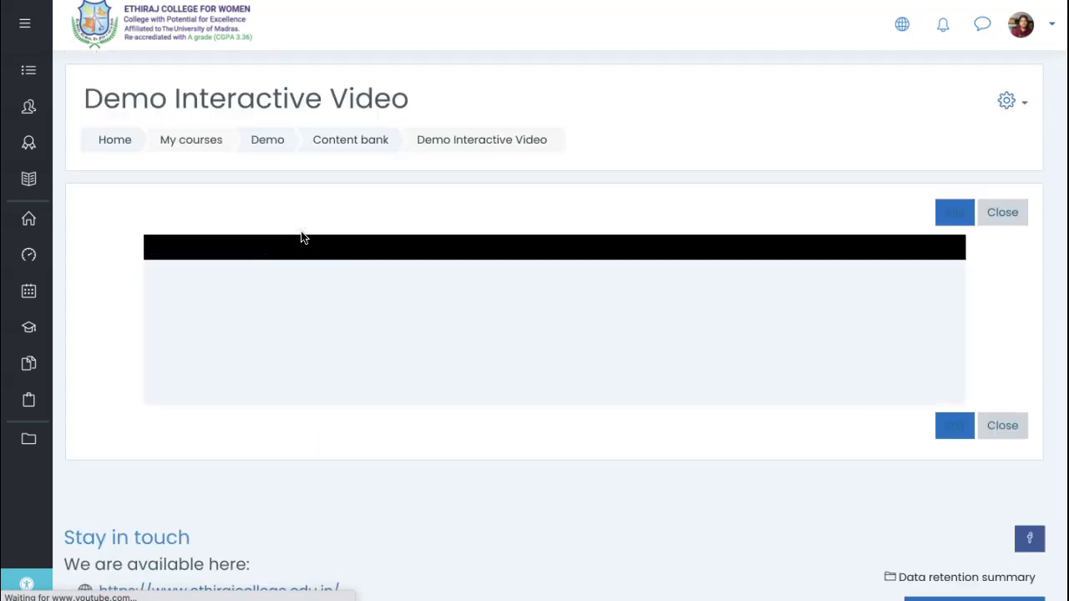
scroll(301, 237, down, 3)
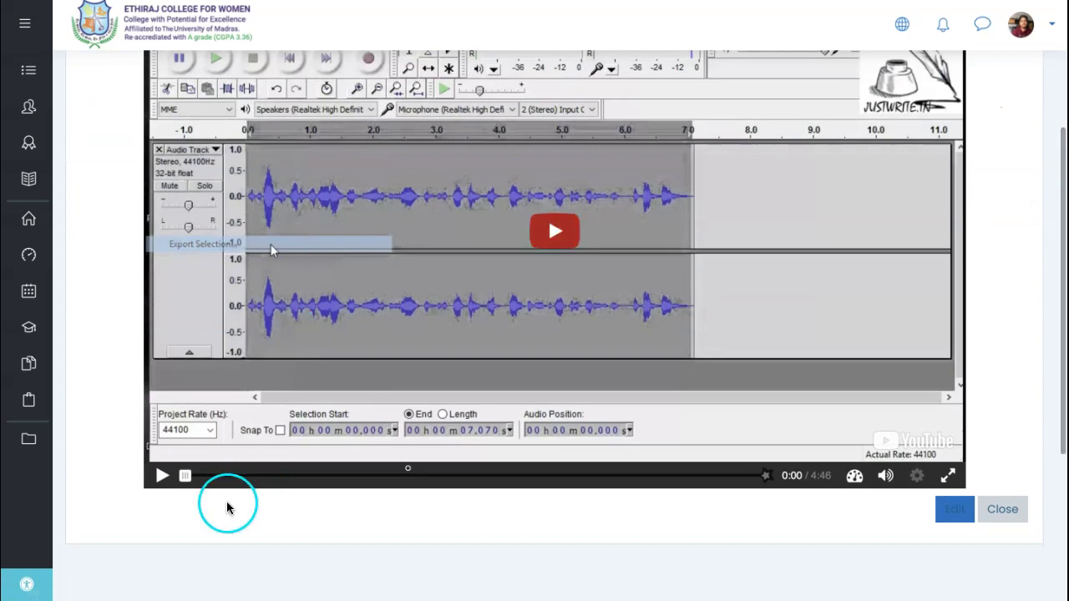
Test the True/False question at 1:52 in the preview by checking the answer False, and pause the video playback
drag(190, 478, 406, 475)
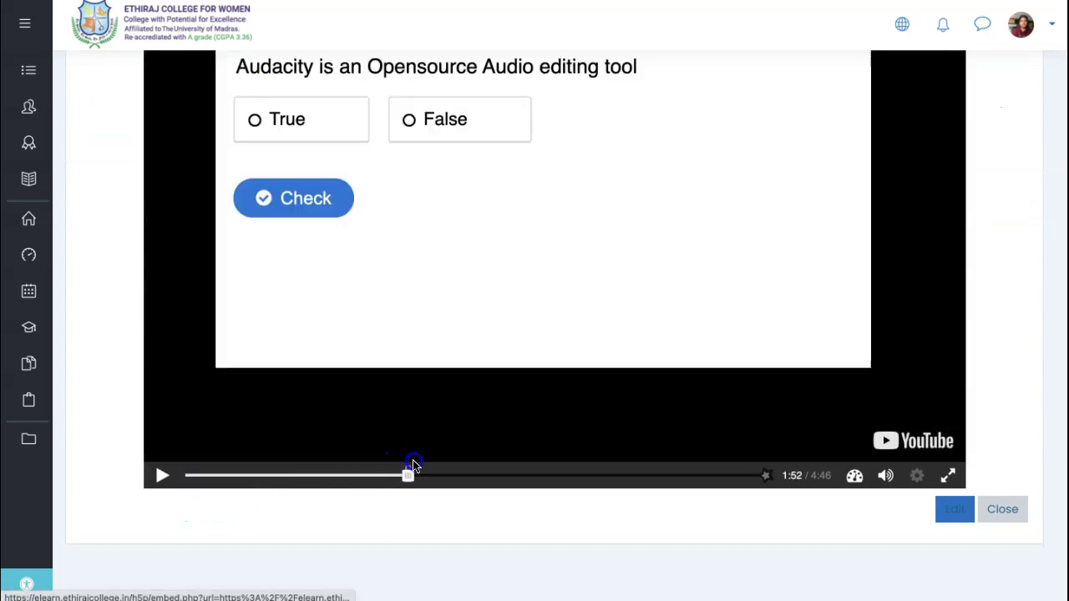
click(442, 133)
click(322, 209)
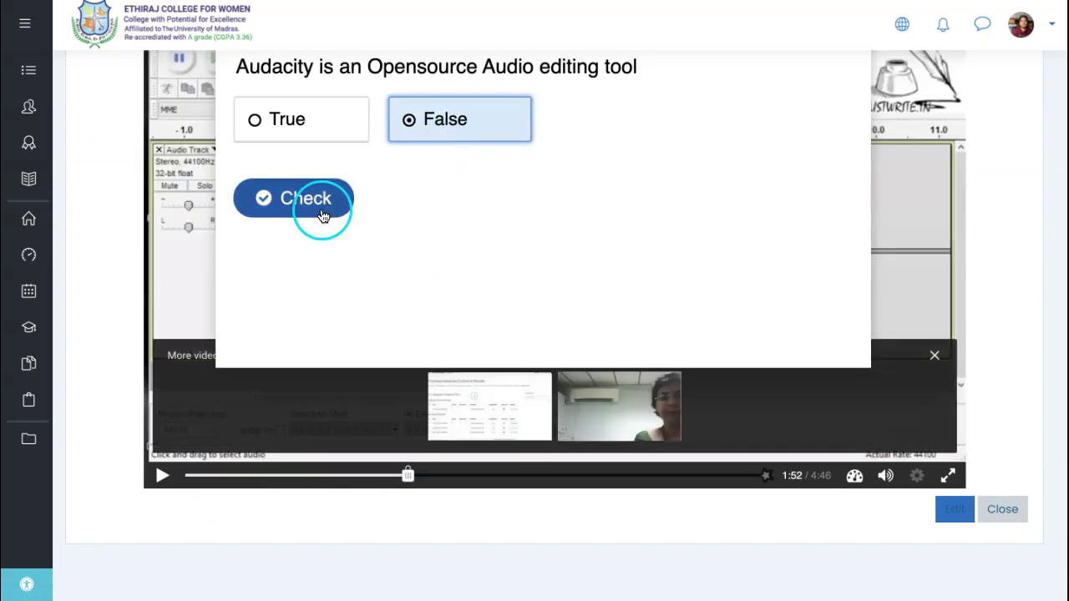
click(787, 258)
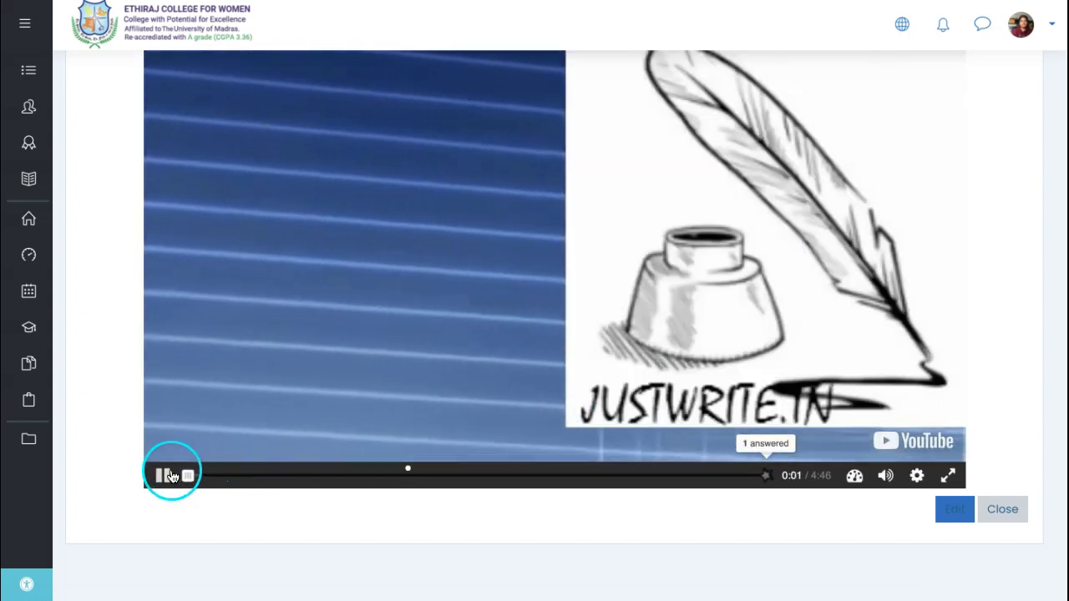
click(171, 475)
click(186, 476)
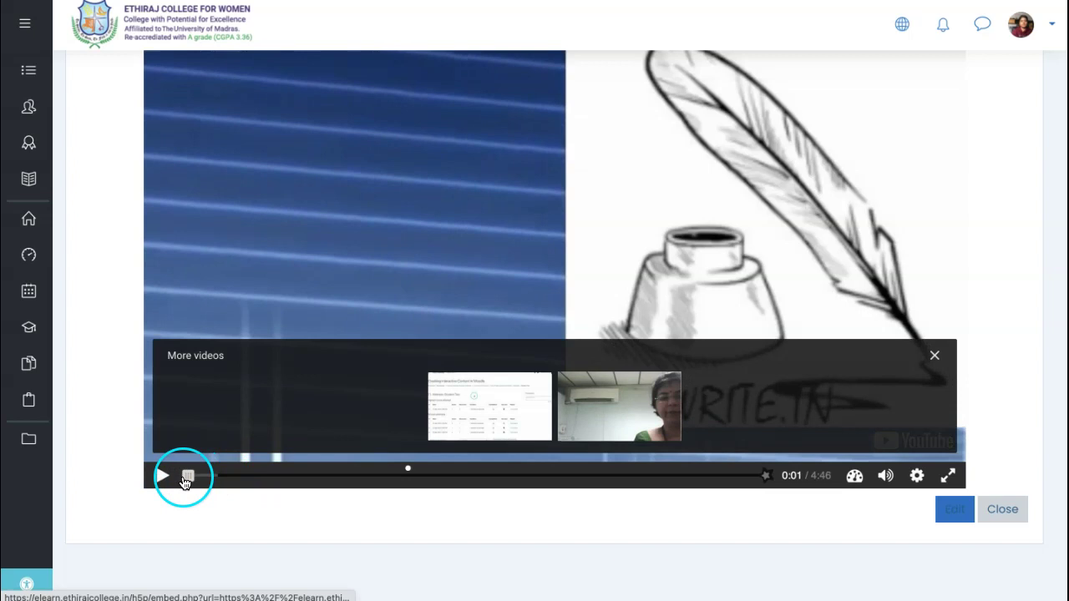
Return to the content bank and go back to the Demo course page
scroll(264, 224, up, 3)
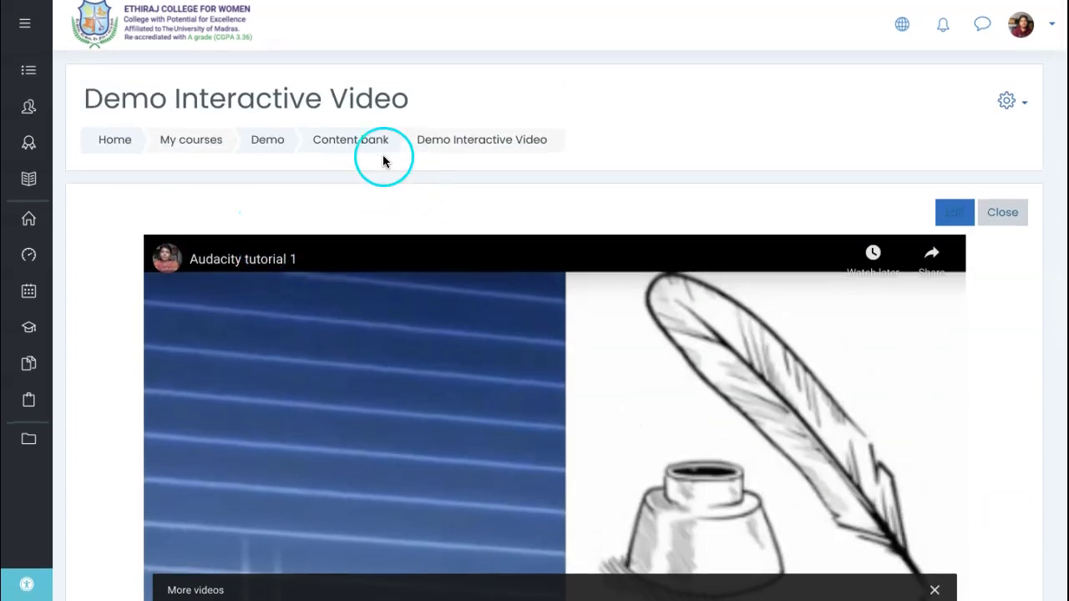
click(347, 143)
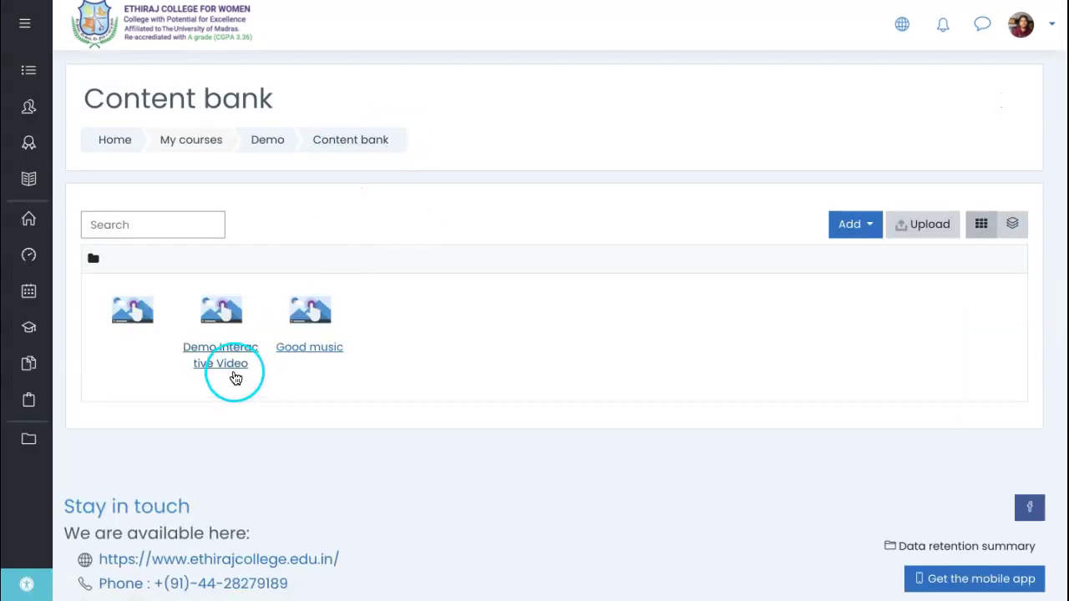
click(268, 143)
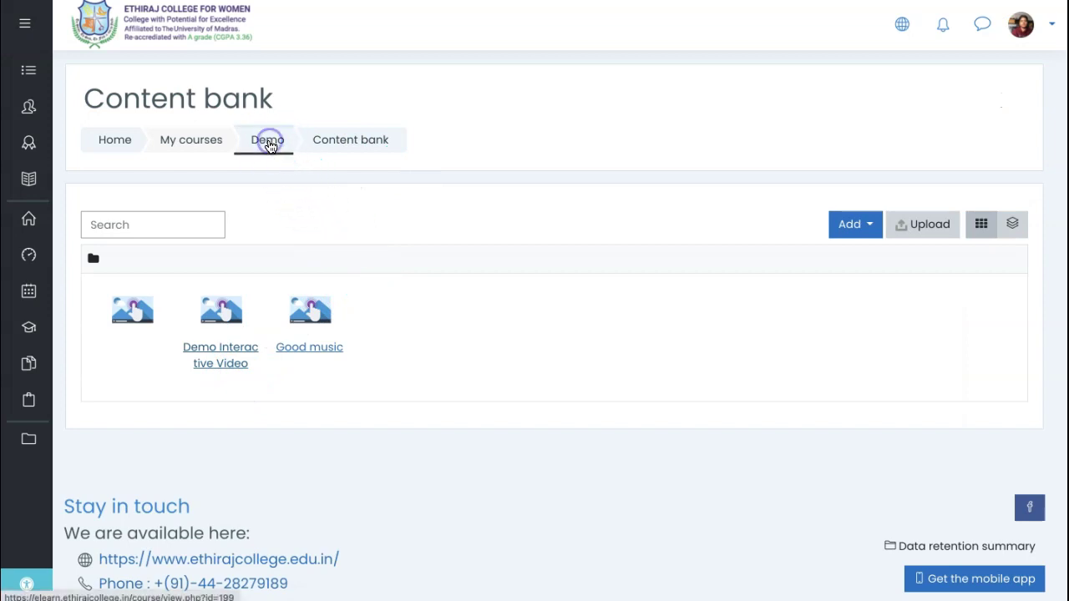
scroll(389, 358, down, 5)
scroll(389, 355, up, 4)
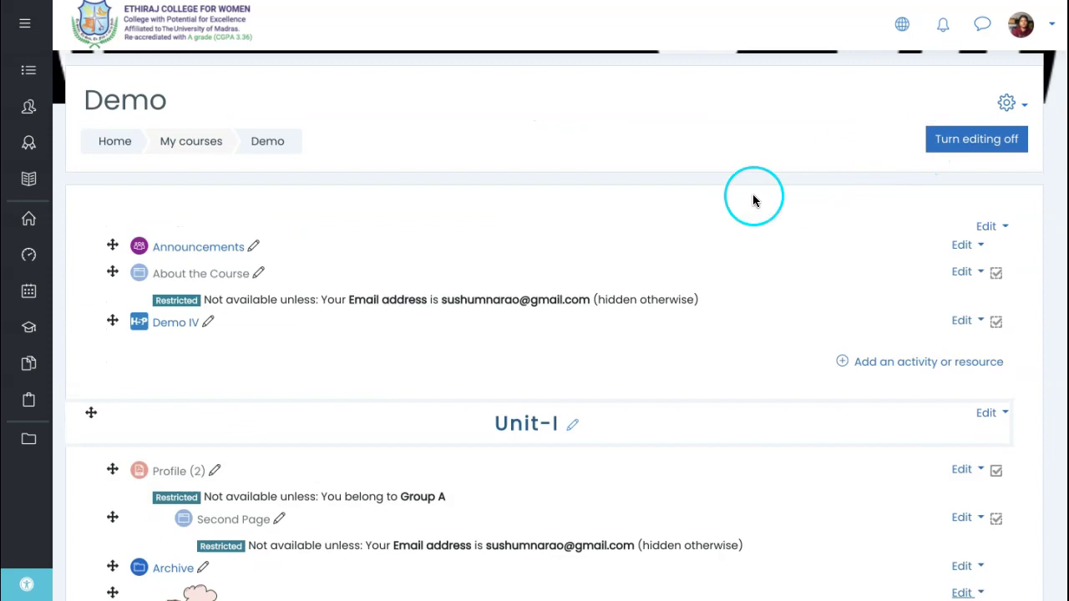
Start adding a new H5P activity to the Unit -II section of the course
scroll(519, 409, down, 8)
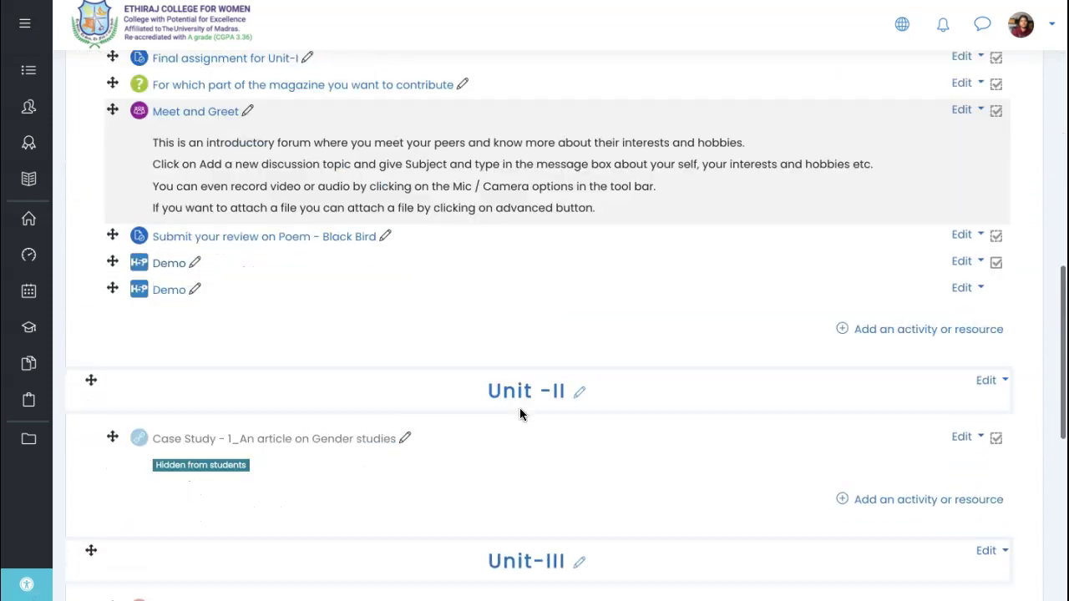
scroll(519, 413, down, 3)
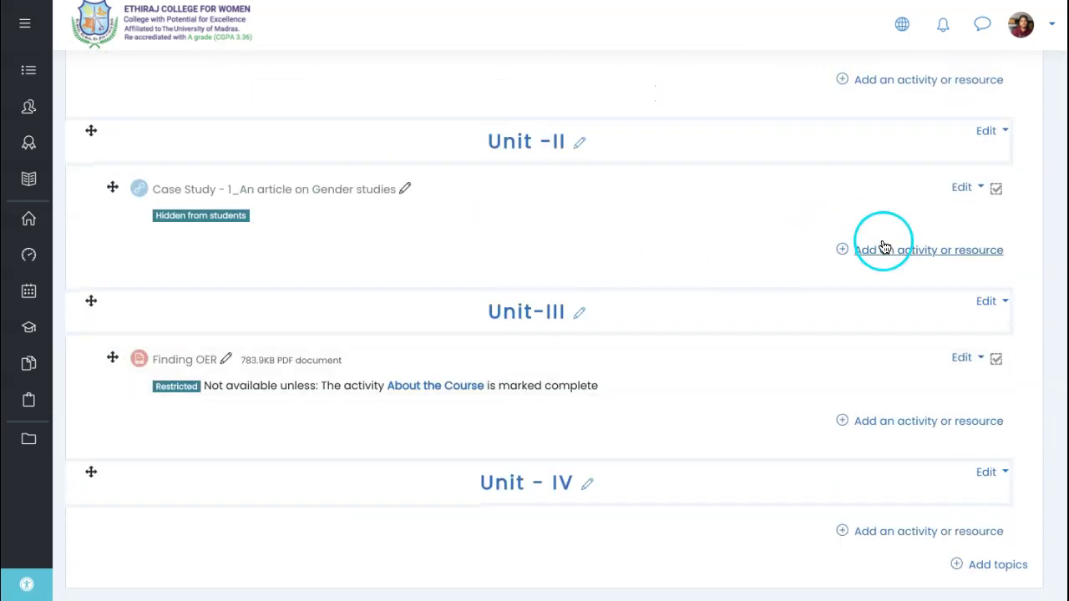
click(886, 253)
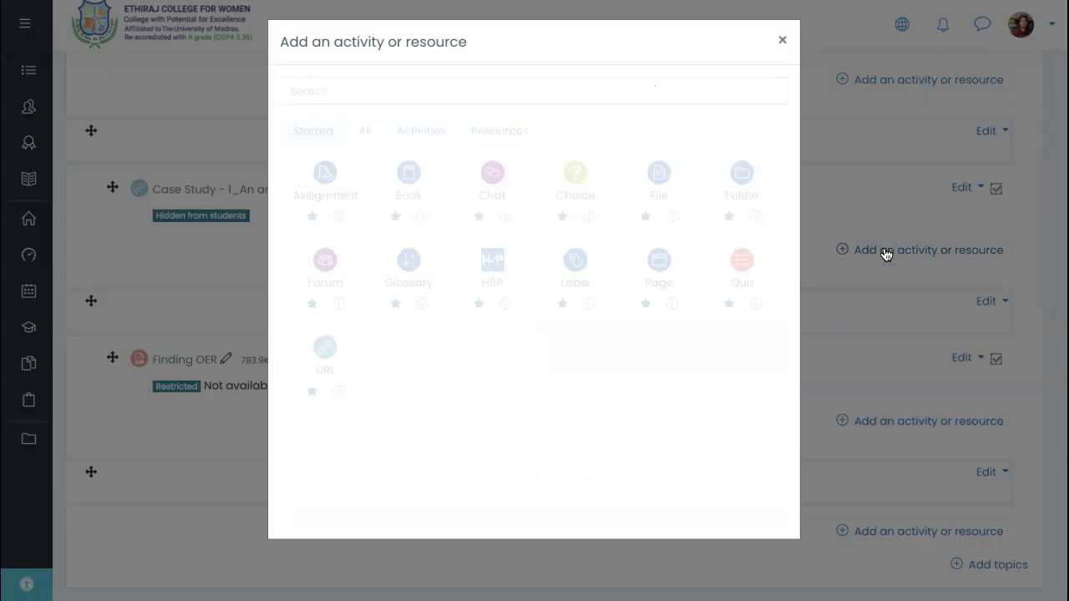
click(420, 134)
click(563, 287)
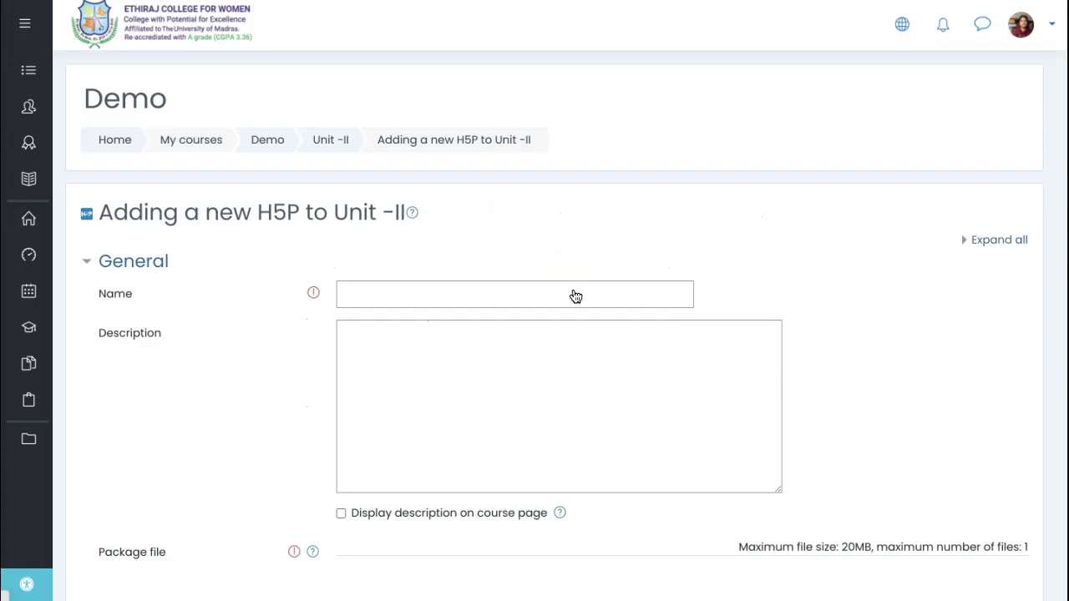
Name the new H5P activity "Demo IV" and leave its description blank
click(475, 296)
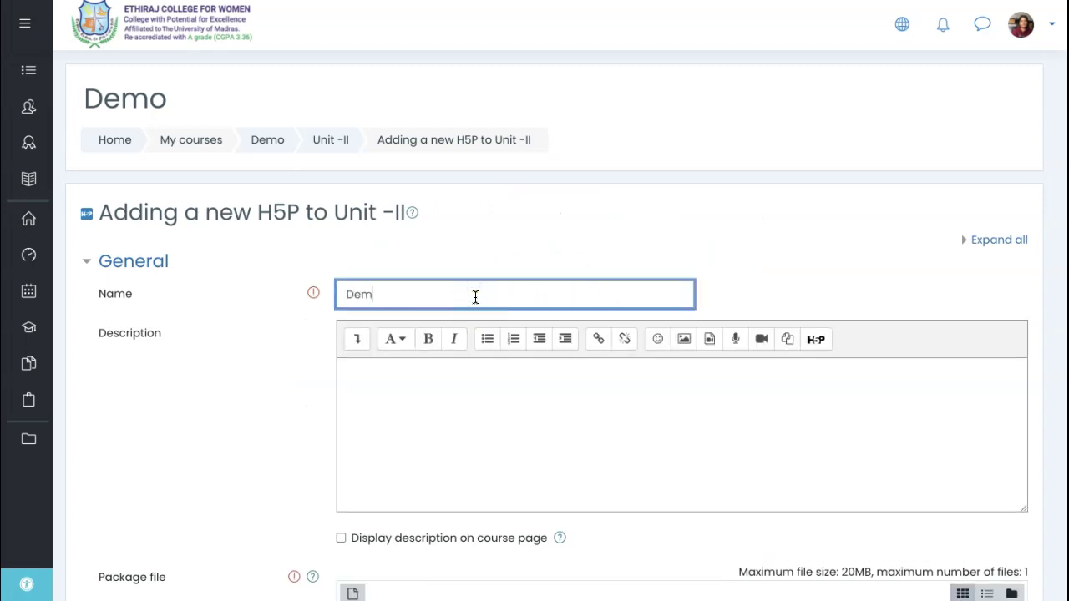
scroll(475, 296, down, 3)
click(489, 242)
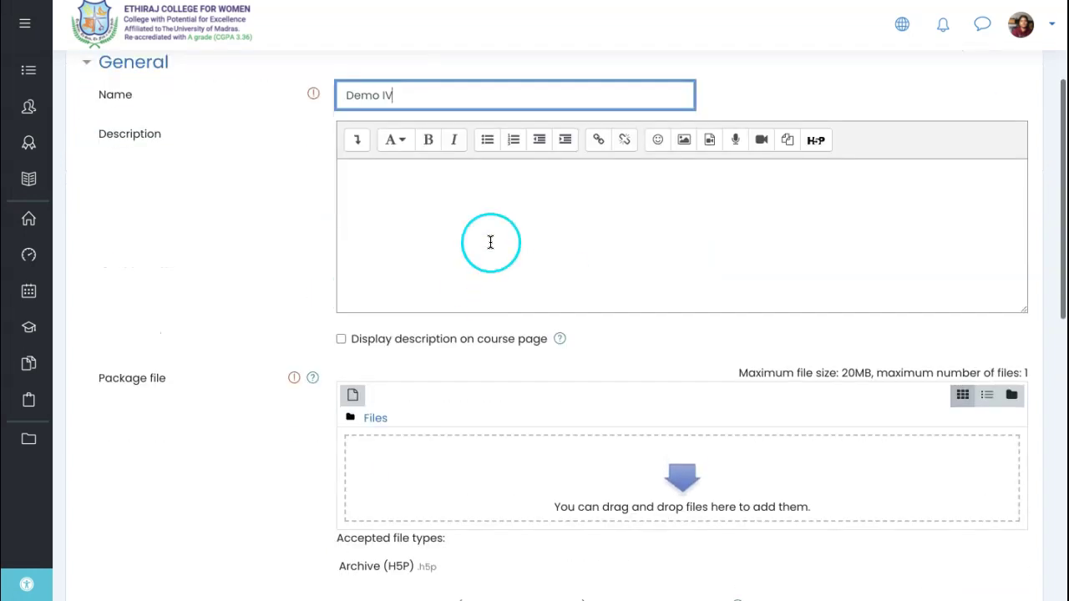
scroll(491, 241, down, 1)
scroll(490, 242, down, 1)
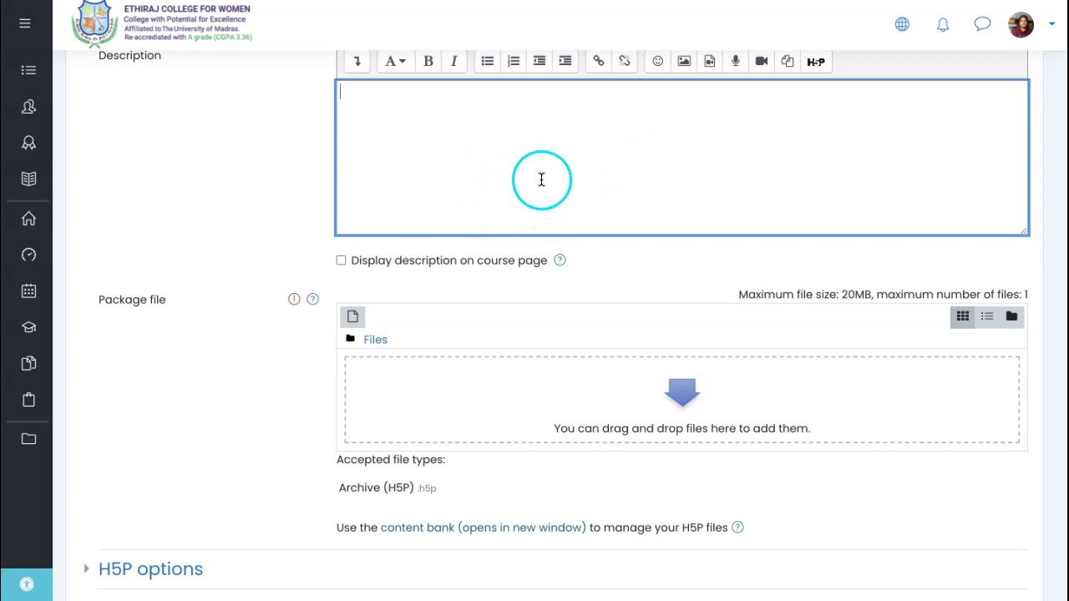
Add Demo Interactive Video from the content bank as the package file, linked to the original, with the Creative Commons licence
scroll(553, 164, down, 2)
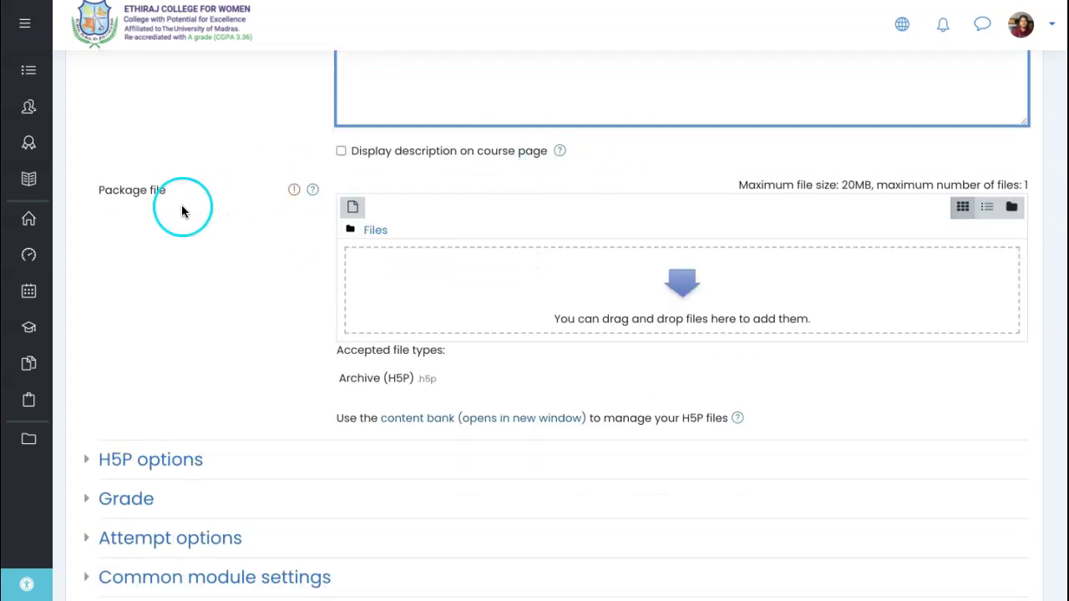
click(354, 214)
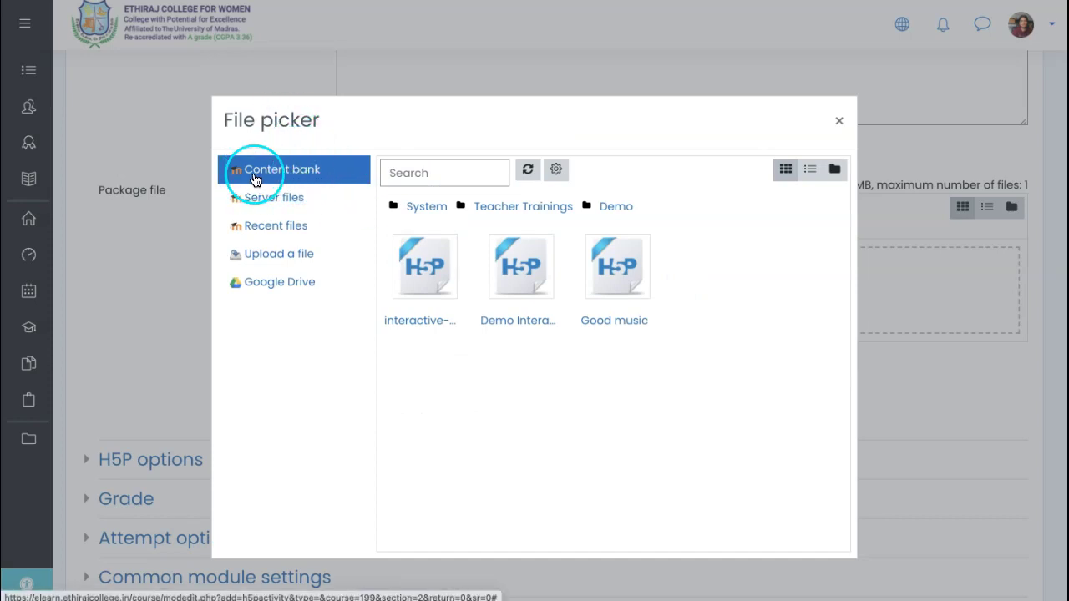
click(493, 285)
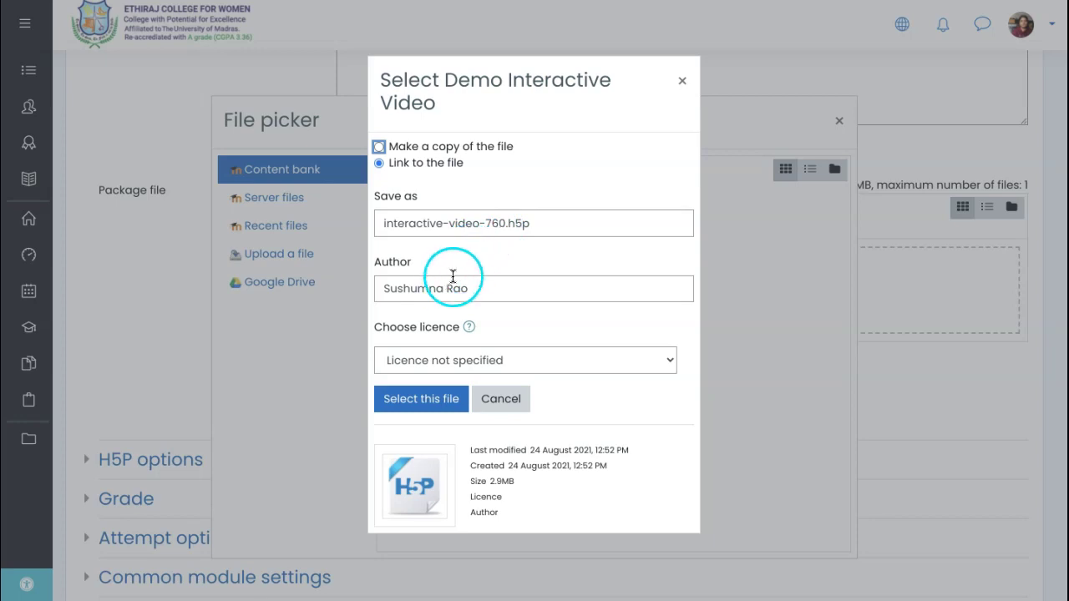
click(472, 362)
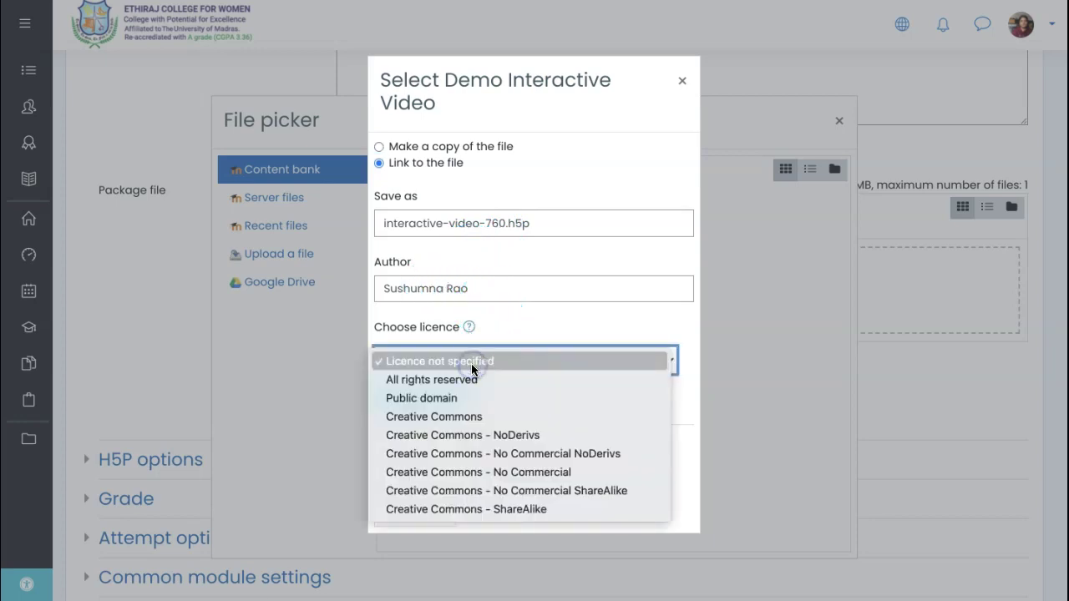
click(461, 416)
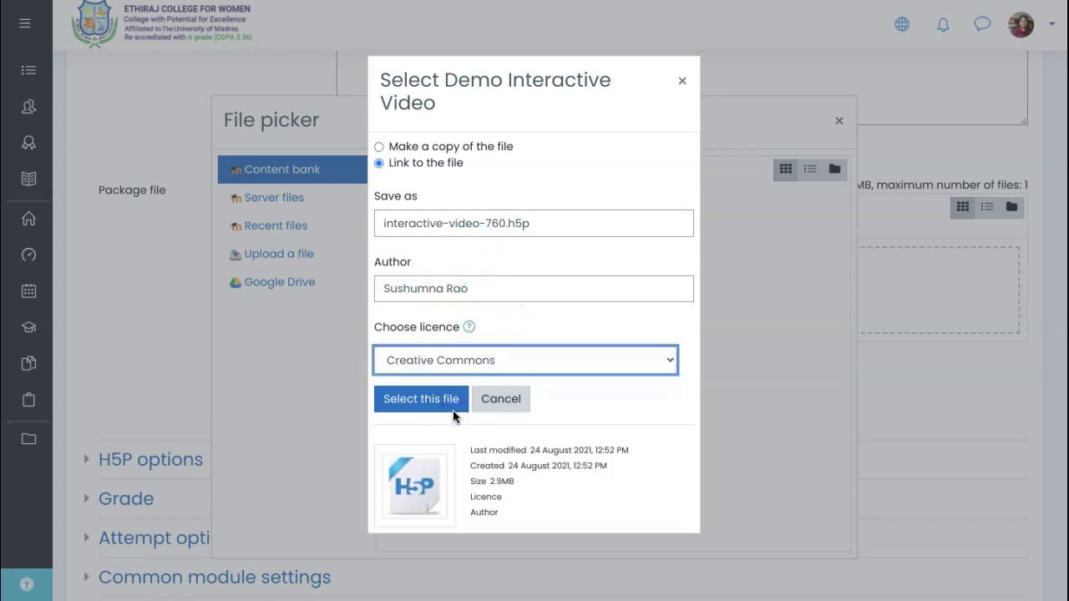
click(426, 408)
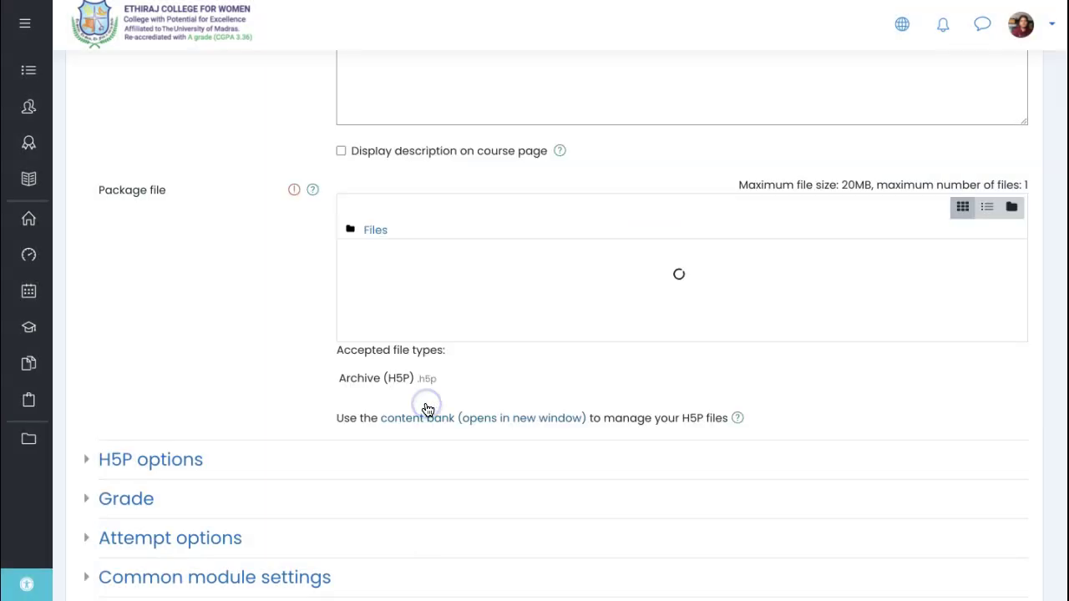
Enable the copyright button in the activity's H5P options
scroll(426, 409, down, 2)
click(188, 254)
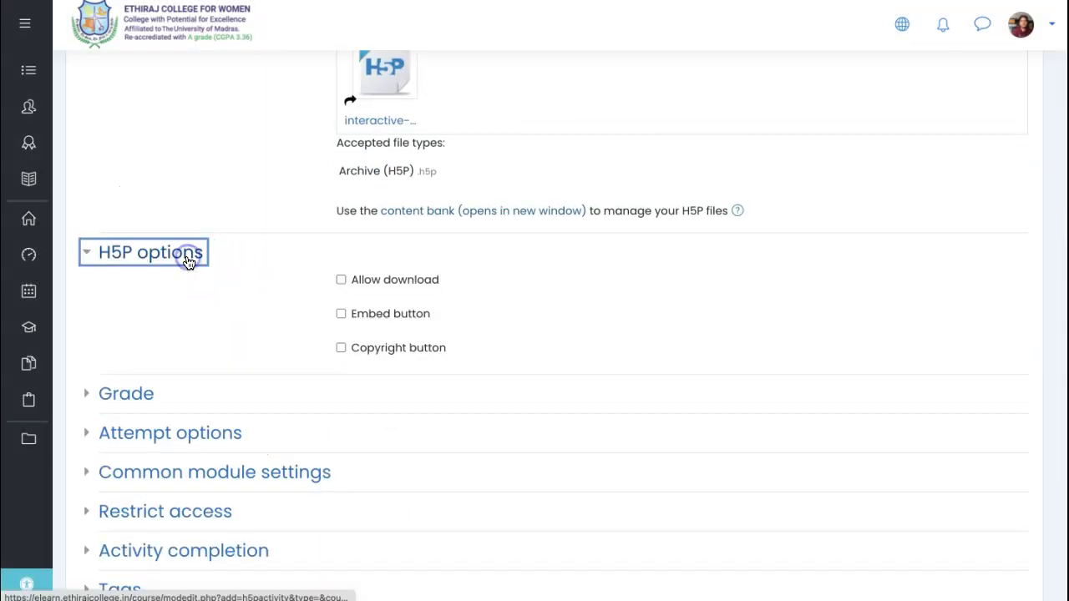
click(340, 349)
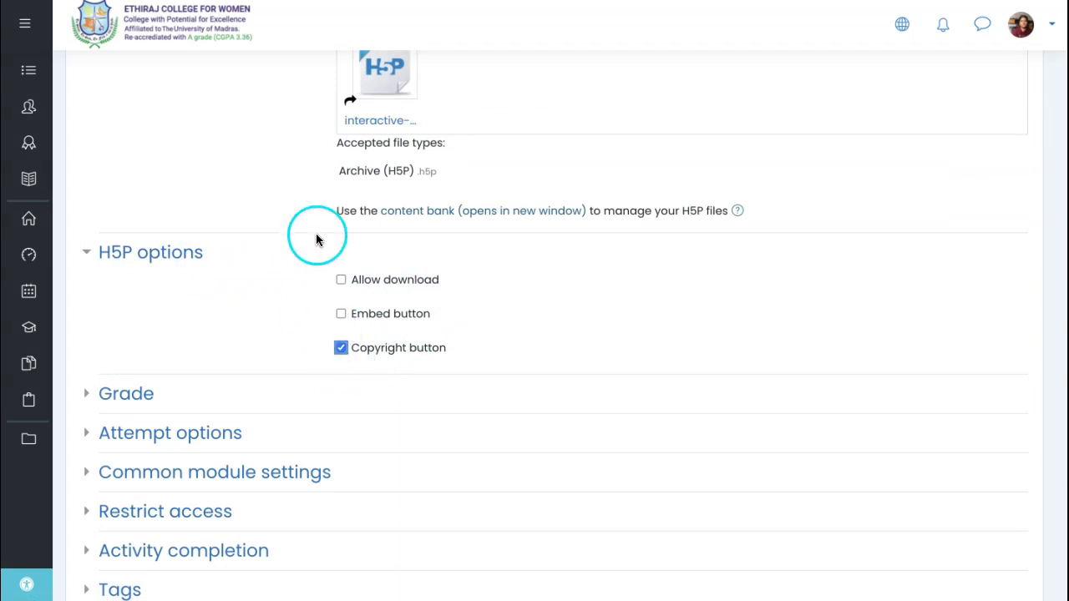
Set the activity's maximum grade to 2 points
scroll(259, 326, down, 3)
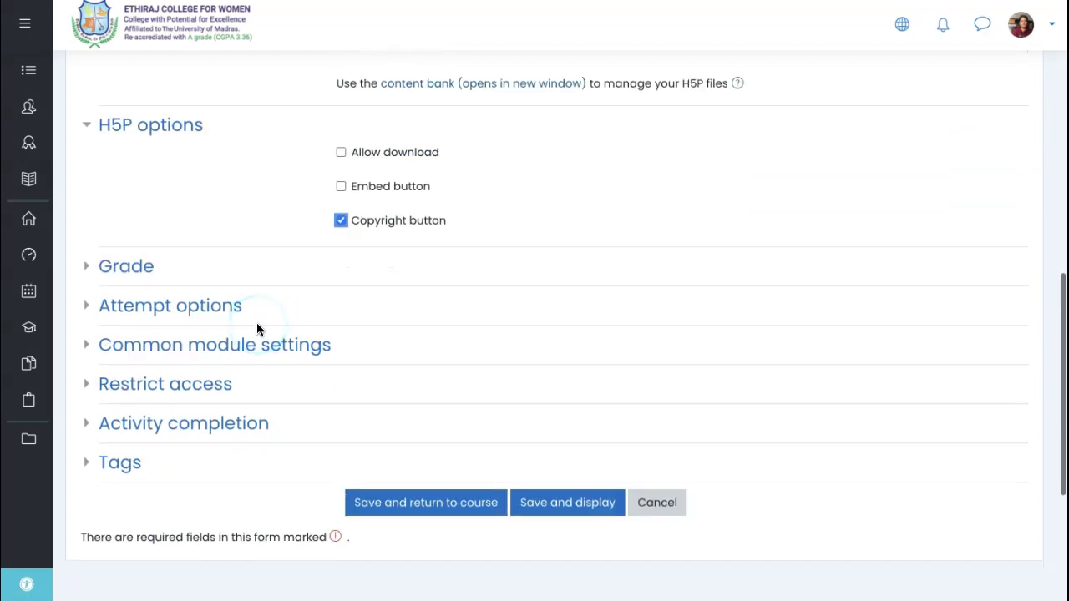
click(133, 265)
click(398, 383)
key(BackSpace)
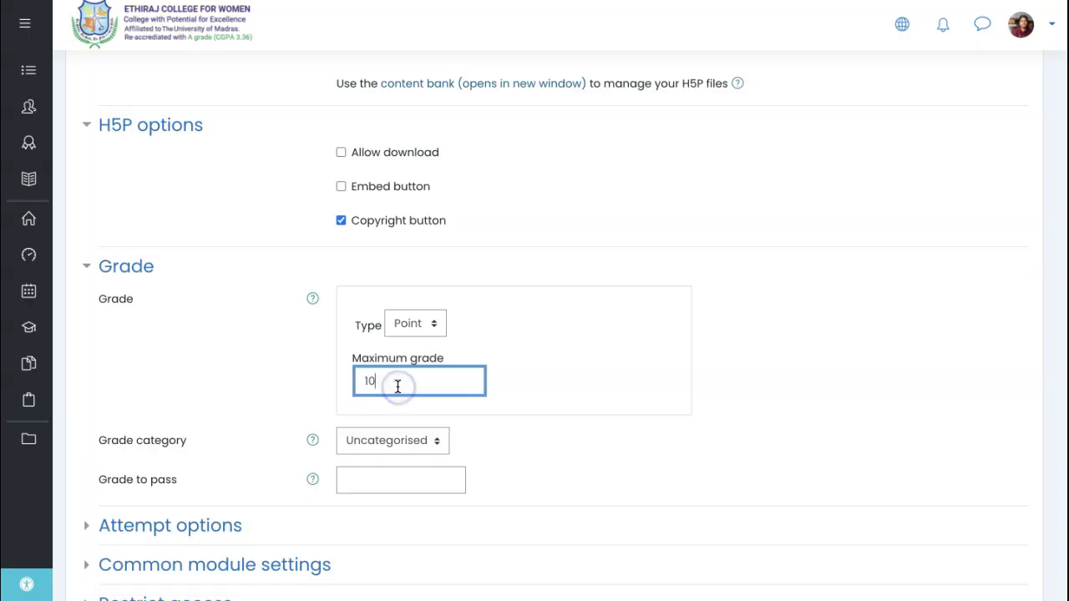
scroll(397, 386, down, 5)
key(BackSpace)
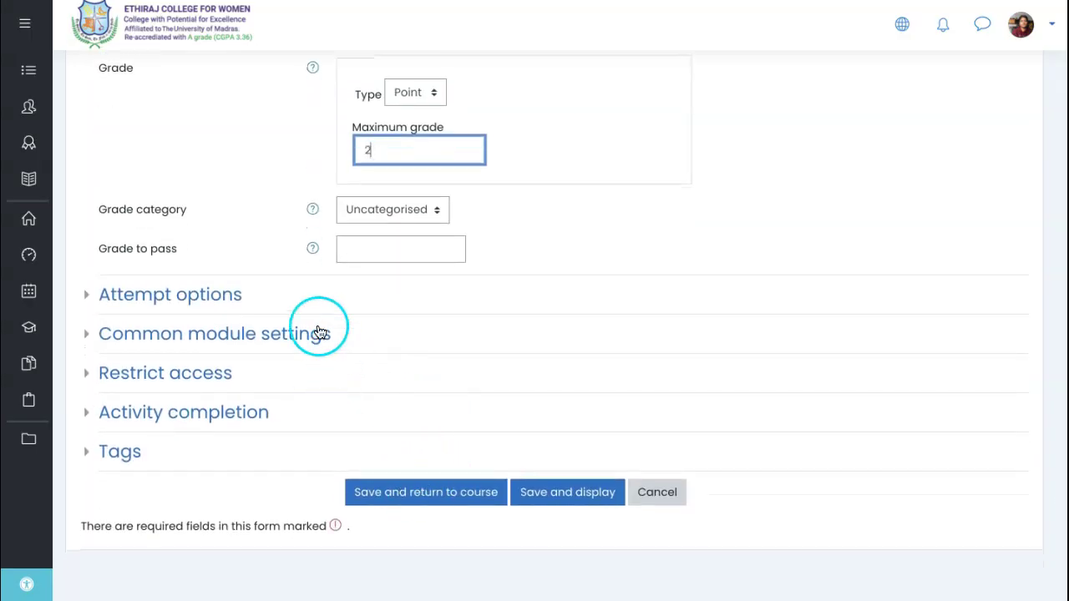
Examine the attempt options and the available grading methods, keeping Highest grade
click(223, 299)
scroll(473, 354, down, 3)
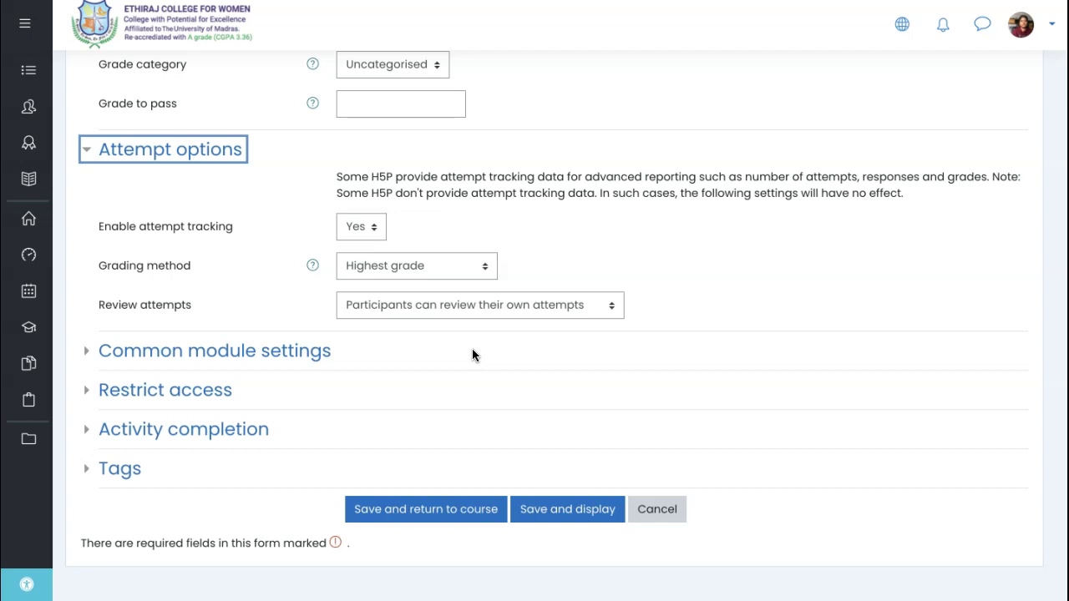
click(437, 273)
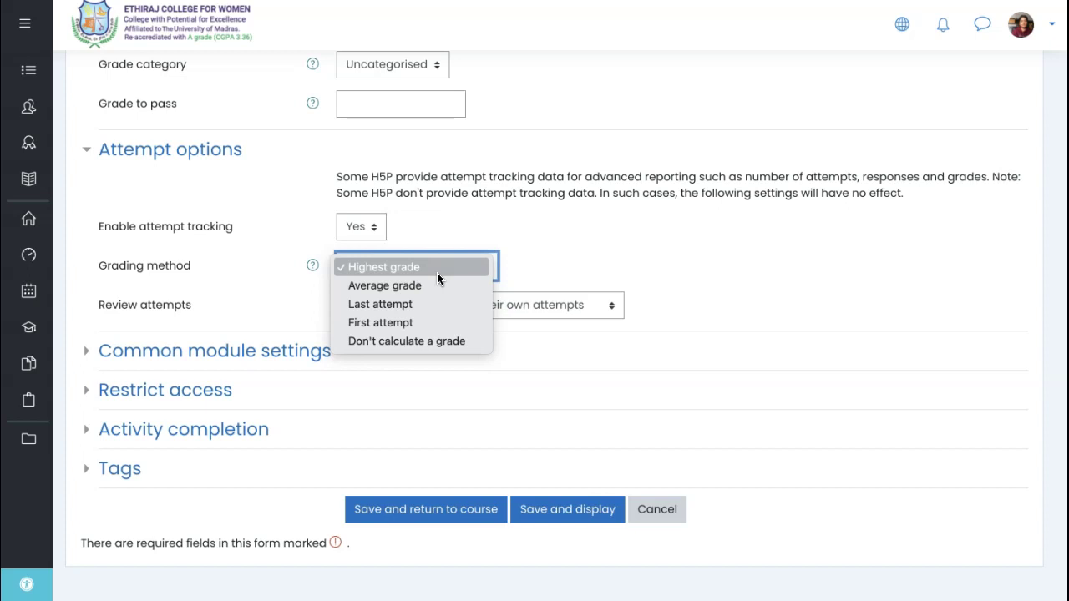
click(291, 308)
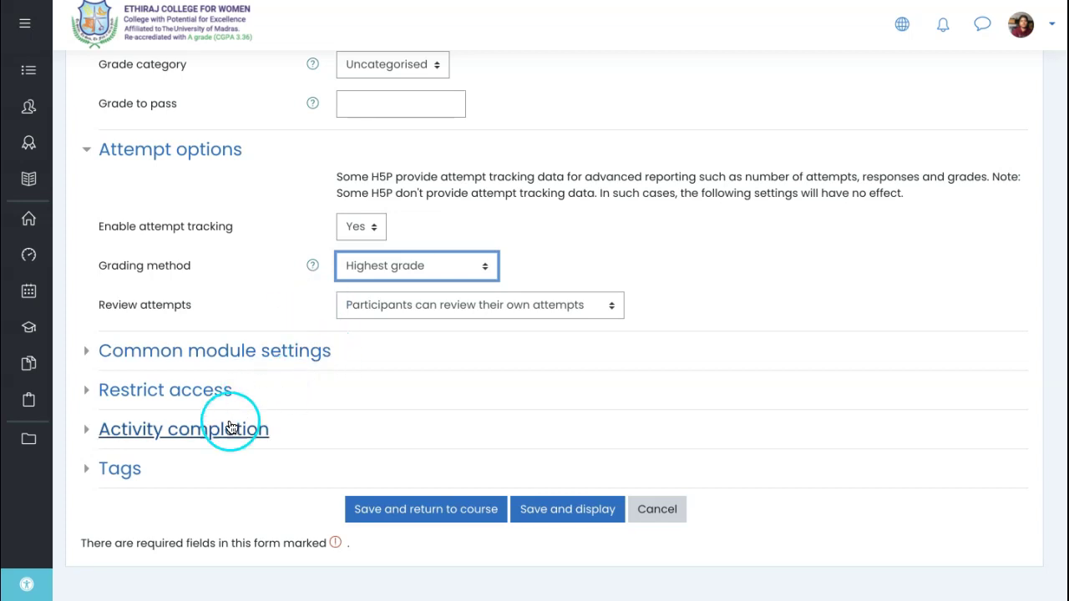
Set completion tracking to "Show activity as complete when conditions are met" and turn off the requirement to view the activity
click(259, 429)
scroll(442, 382, down, 3)
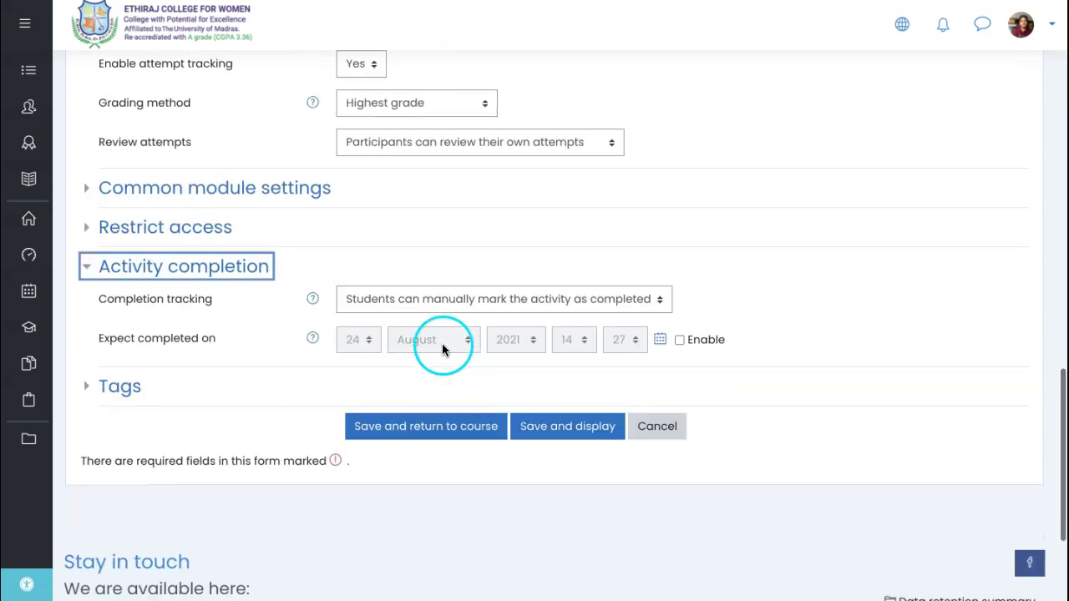
click(442, 299)
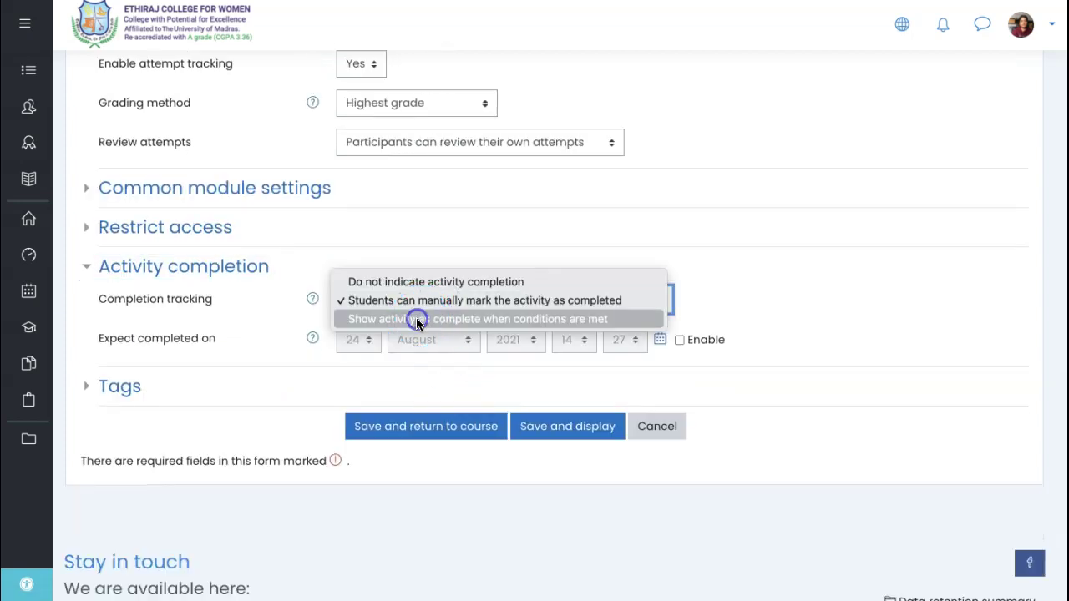
click(417, 318)
click(341, 333)
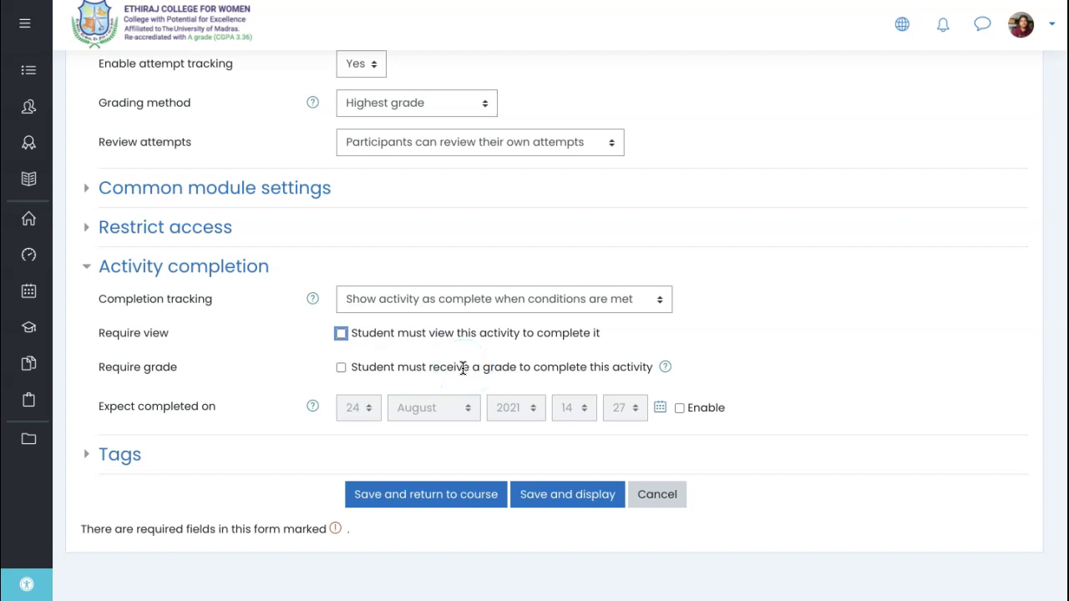
Set the activity's completion tracking to "Do not indicate activity completion"
click(383, 301)
click(381, 265)
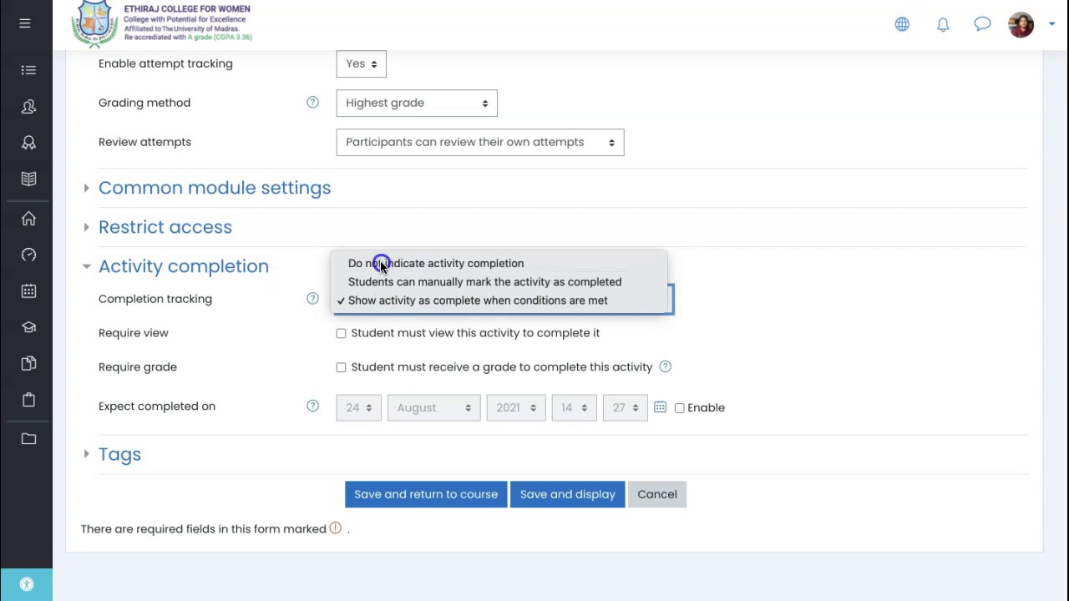
click(362, 298)
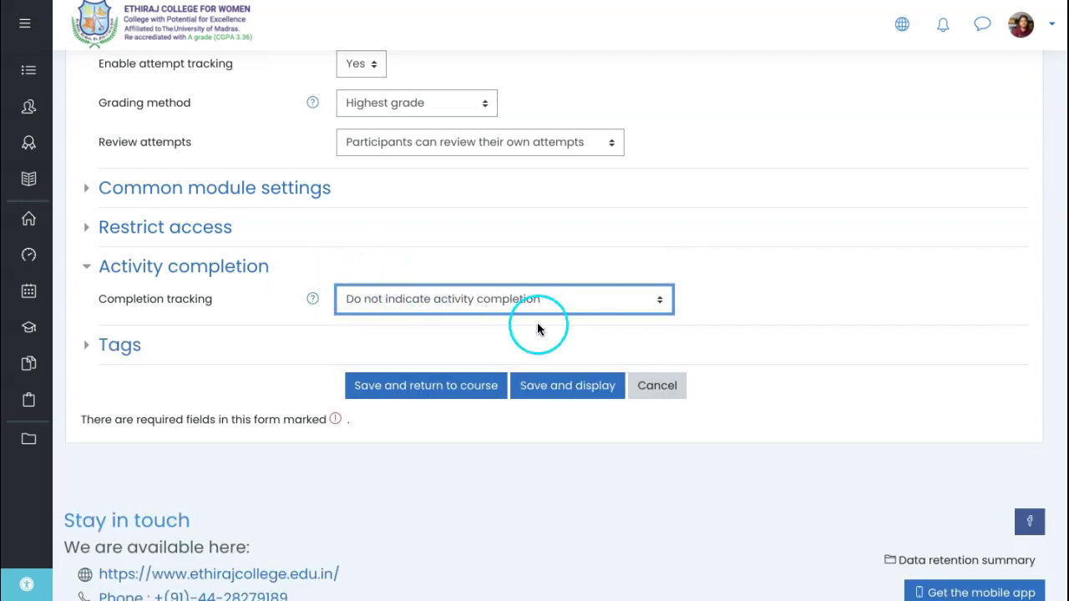
Save the H5P activity and display it to look over the interactive video's preview page
click(535, 385)
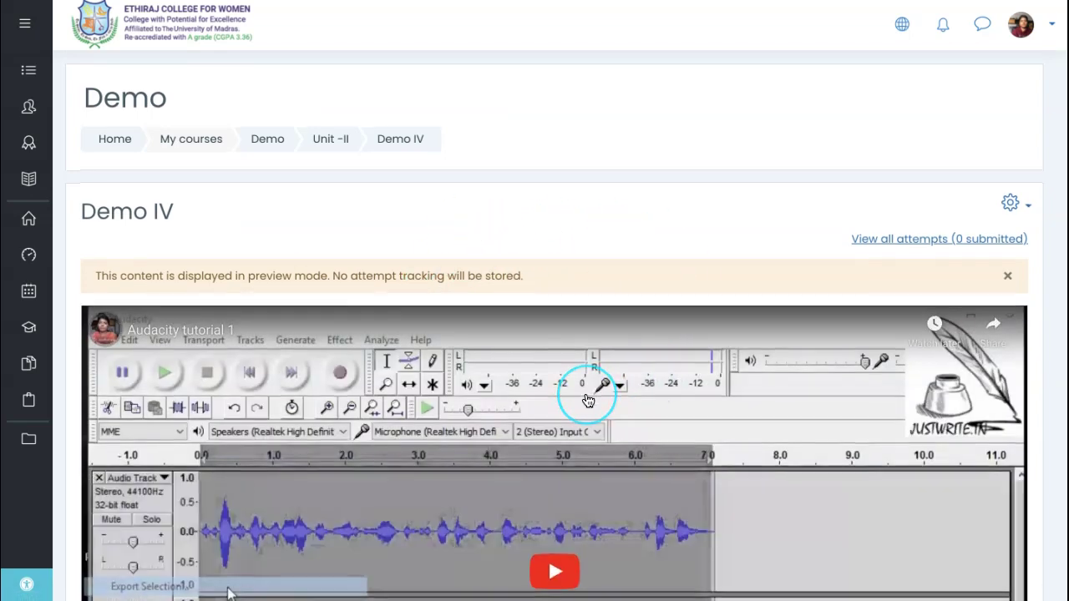
scroll(588, 396, down, 1)
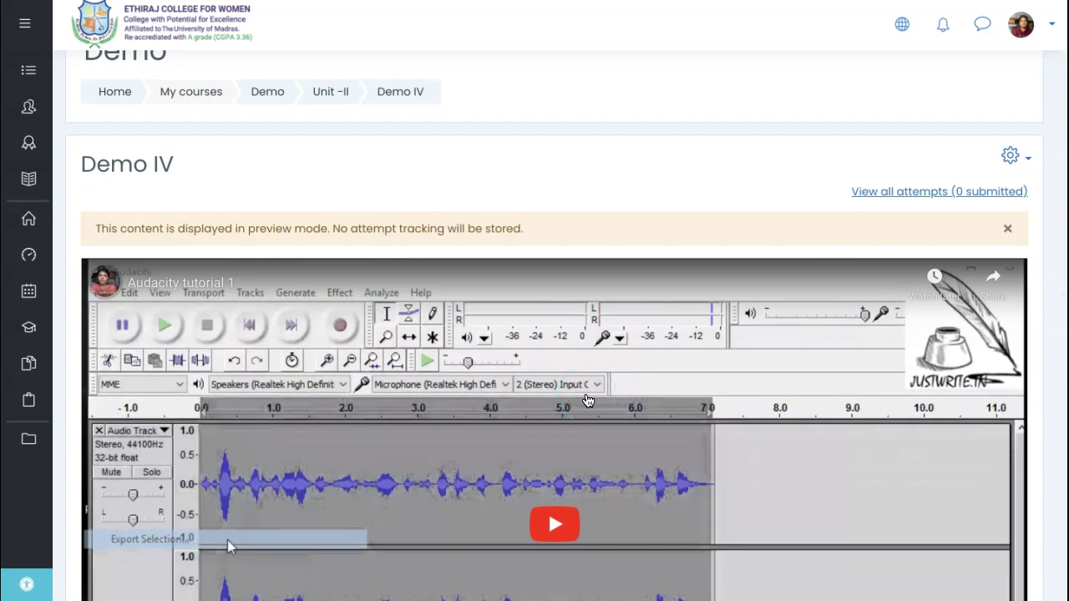
scroll(589, 402, down, 1)
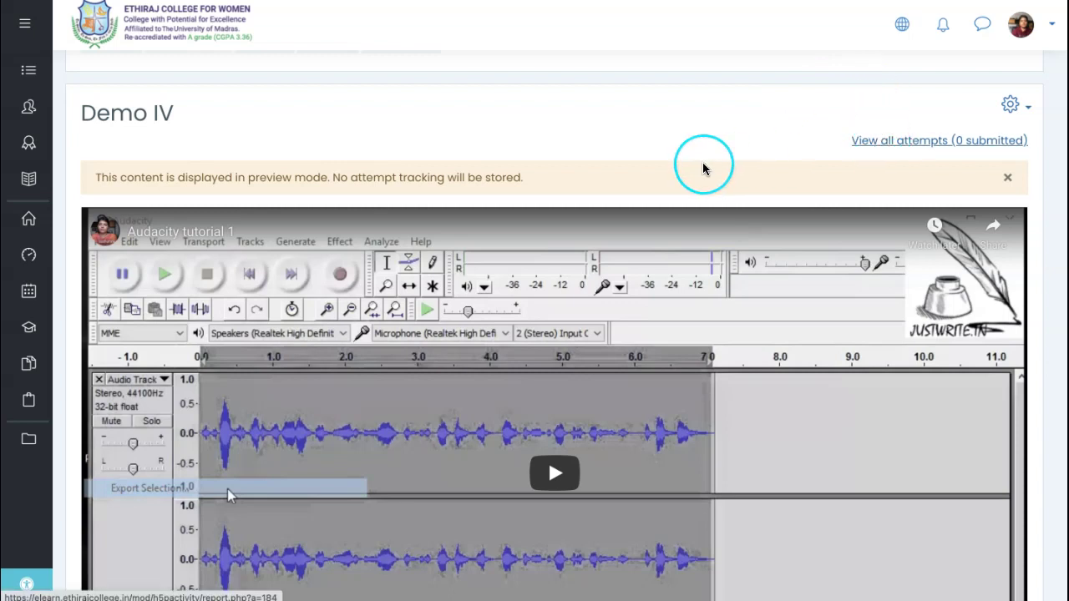
scroll(702, 166, up, 2)
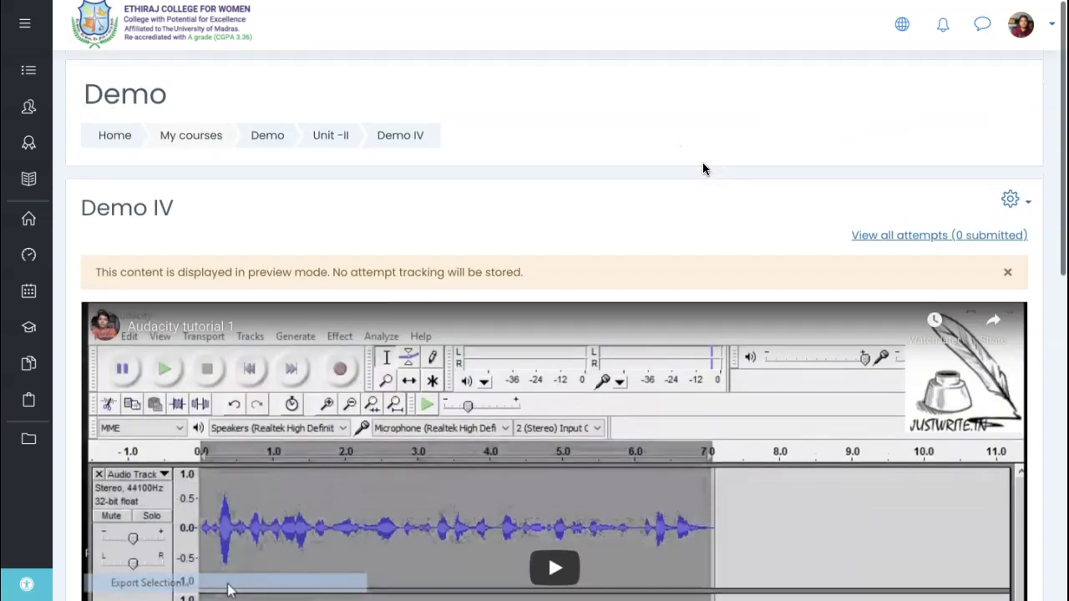